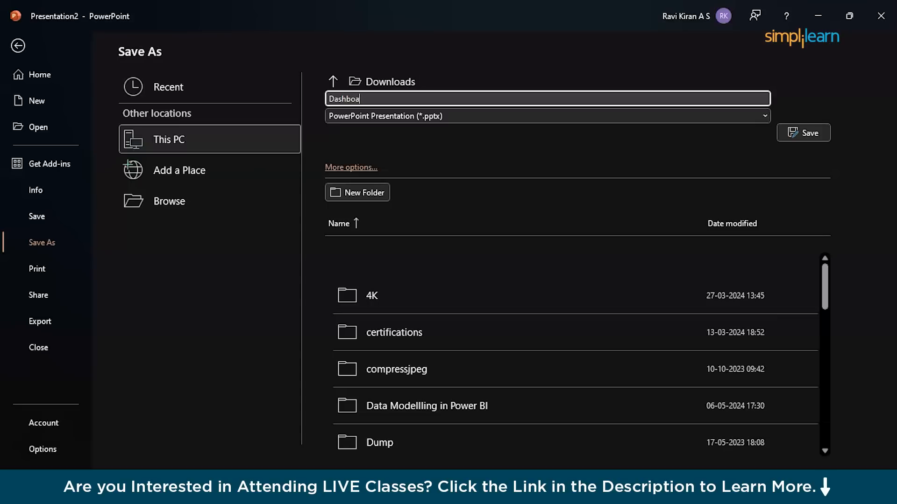
Save the slide in Downloads as "Dashboard Template" in Scalable Vector Graphics Format (*.svg).
{"action": "type", "text": "te"}
{"action": "left_click", "coordinate": [341, 116]}
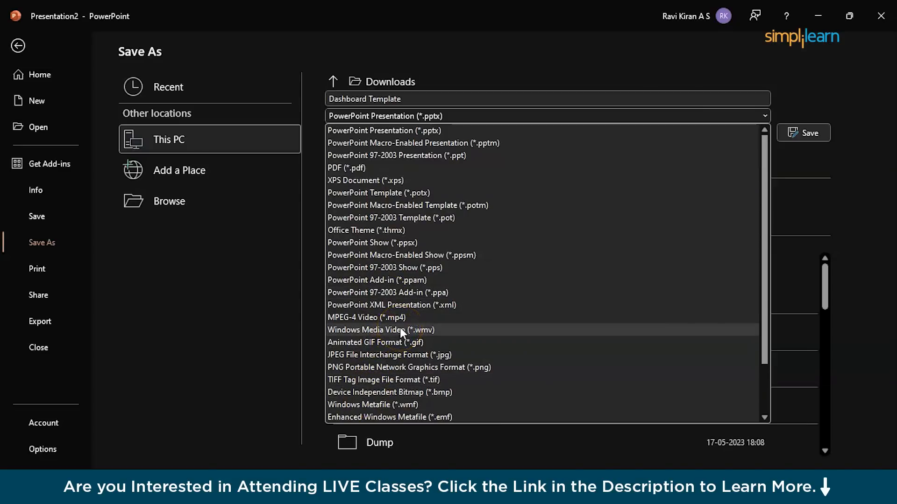
{"action": "scroll", "coordinate": [377, 402], "scroll_direction": "down", "scroll_amount": 2}
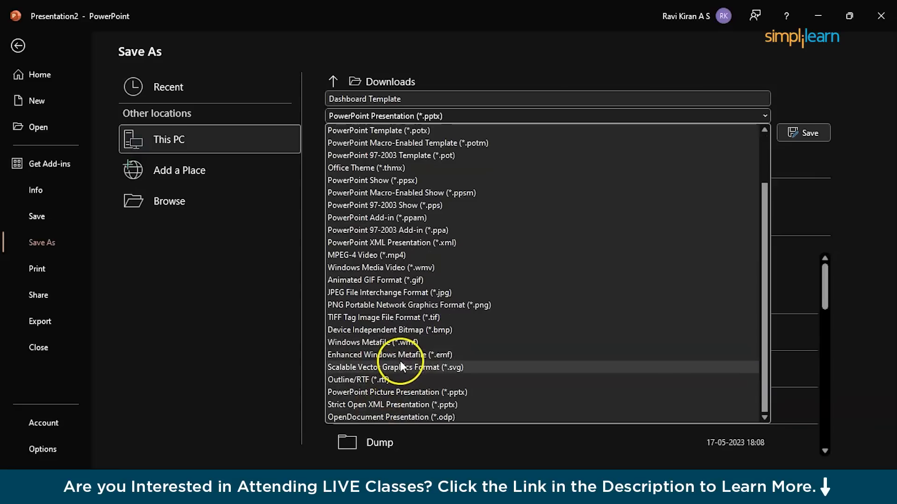
{"action": "left_click", "coordinate": [400, 367]}
{"action": "left_click", "coordinate": [799, 129]}
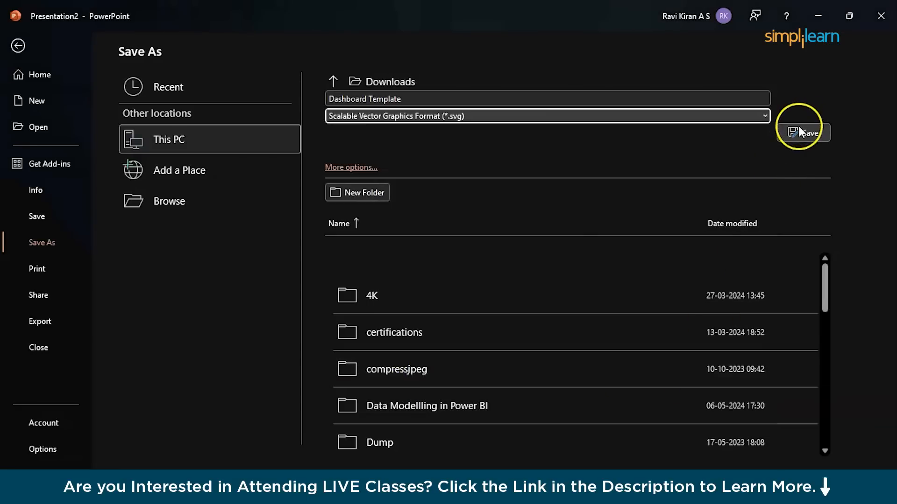
{"action": "left_click", "coordinate": [426, 278]}
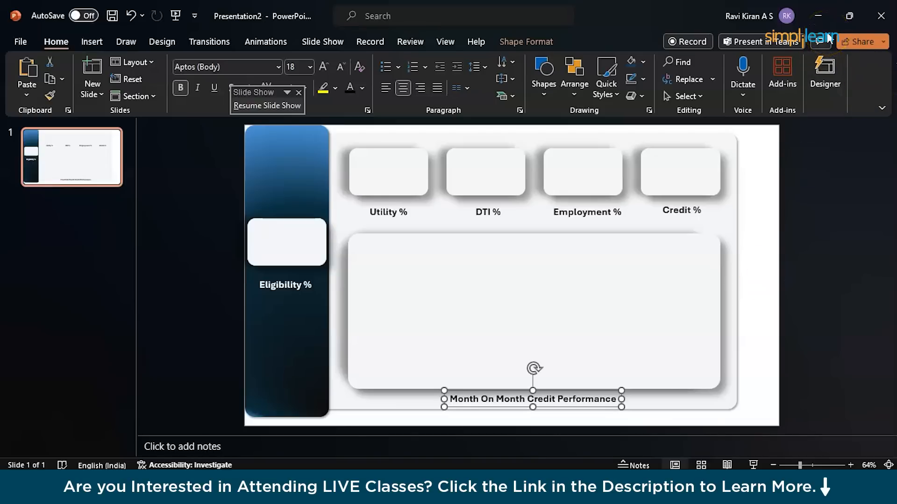
Switch to the "Prompt for Creating Dataset" document in Google Docs and select the 50-candidate loan dataset prompt.
{"action": "left_click", "coordinate": [818, 16]}
{"action": "left_click", "coordinate": [506, 66]}
{"action": "left_click", "coordinate": [140, 11]}
{"action": "scroll", "coordinate": [309, 322], "scroll_direction": "down", "scroll_amount": 10}
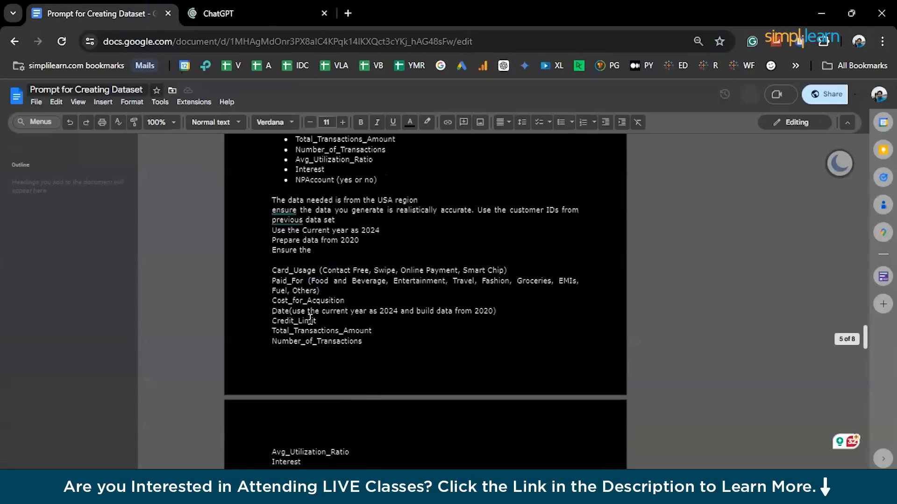
{"action": "scroll", "coordinate": [310, 319], "scroll_direction": "down", "scroll_amount": 15}
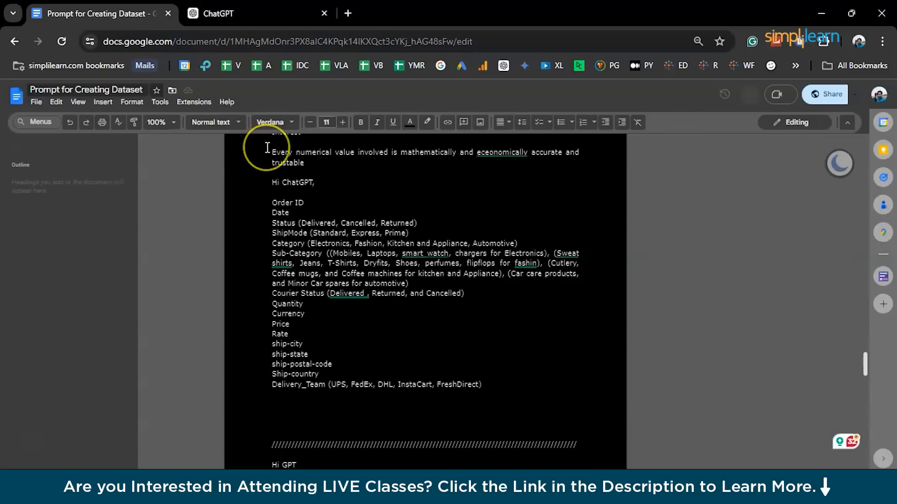
{"action": "scroll", "coordinate": [267, 147], "scroll_direction": "up", "scroll_amount": 5}
{"action": "left_click_drag", "start_coordinate": [268, 176], "coordinate": [412, 271]}
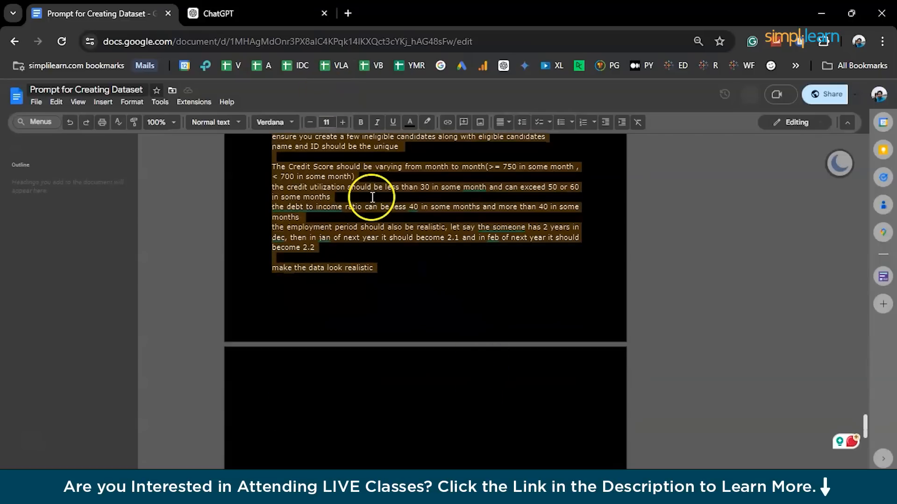
Read through the loan dataset prompt, examining its requested column headers, thresholds and monthly data requirements.
{"action": "left_click", "coordinate": [281, 13]}
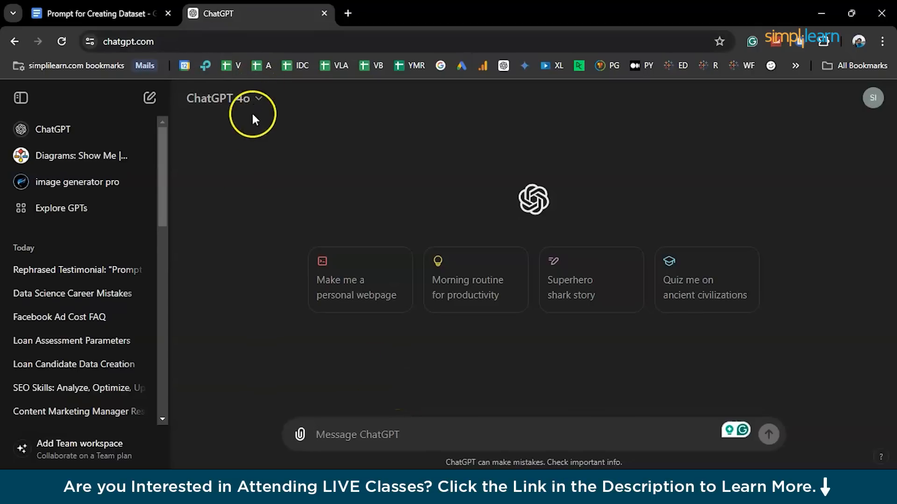
{"action": "left_click", "coordinate": [131, 11]}
{"action": "scroll", "coordinate": [358, 235], "scroll_direction": "up", "scroll_amount": 8}
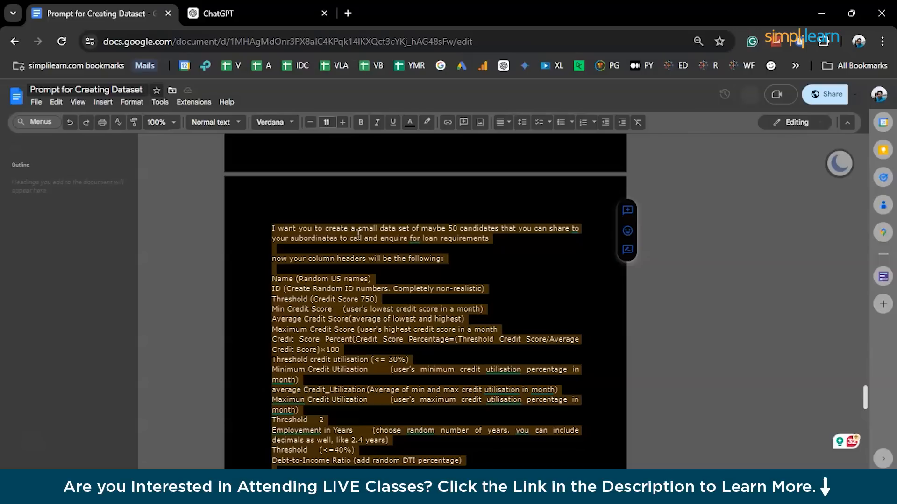
{"action": "scroll", "coordinate": [359, 233], "scroll_direction": "down", "scroll_amount": 2}
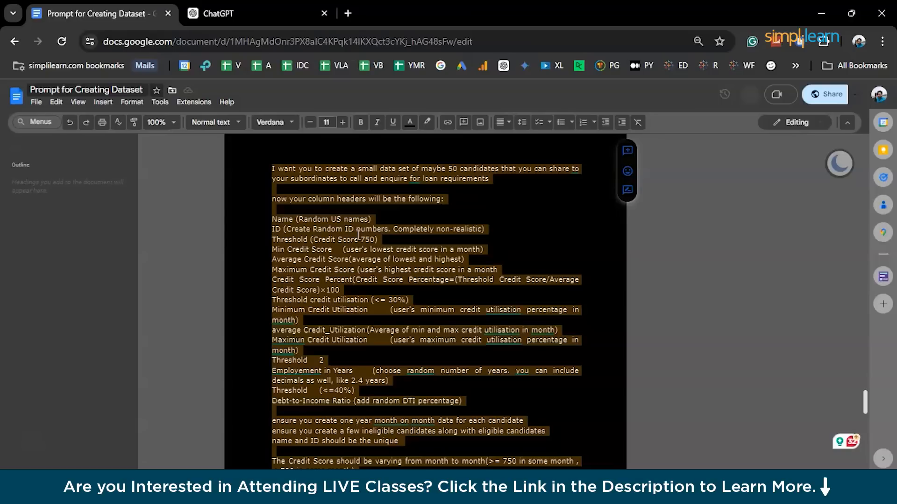
{"action": "scroll", "coordinate": [358, 233], "scroll_direction": "down", "scroll_amount": 2}
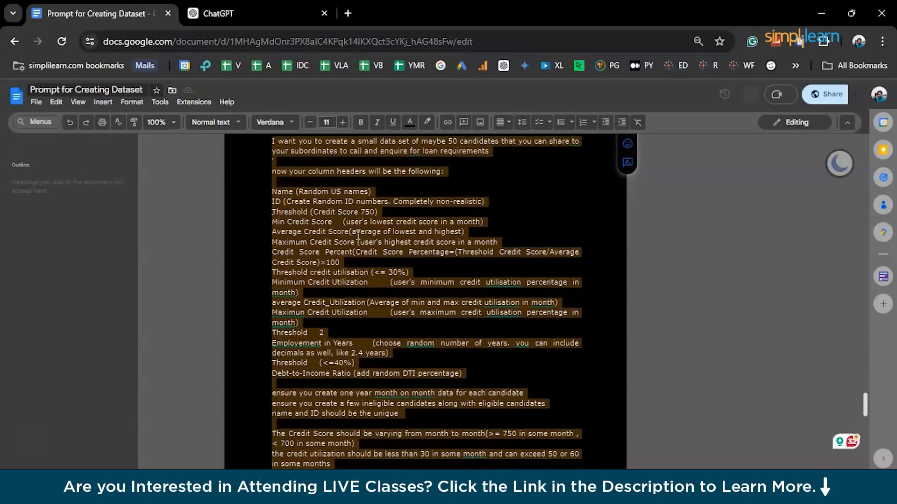
{"action": "scroll", "coordinate": [358, 236], "scroll_direction": "down", "scroll_amount": 1}
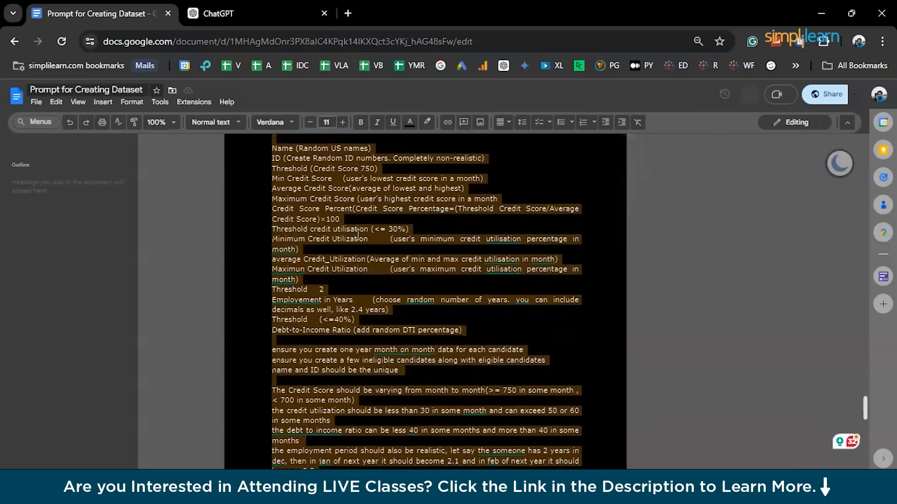
{"action": "scroll", "coordinate": [358, 235], "scroll_direction": "down", "scroll_amount": 2}
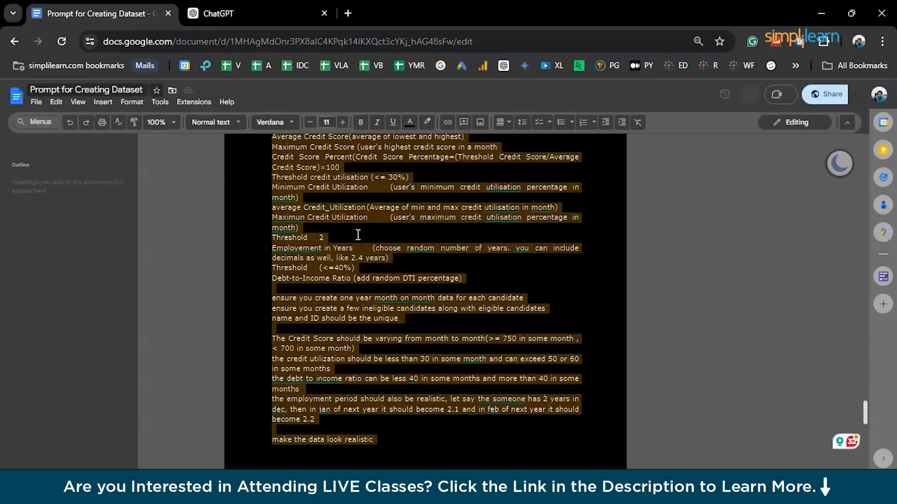
{"action": "scroll", "coordinate": [357, 235], "scroll_direction": "down", "scroll_amount": 2}
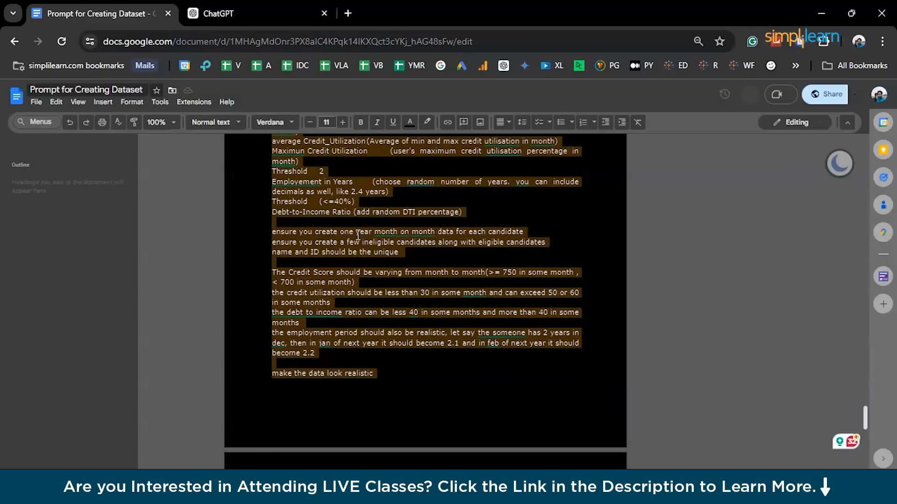
Examine the prompt's closing rules on ineligible candidates, unique IDs, monthly variation and realistic data by highlighting each passage.
{"action": "left_click", "coordinate": [266, 274]}
{"action": "left_click_drag", "start_coordinate": [262, 239], "coordinate": [411, 253]}
{"action": "left_click_drag", "start_coordinate": [260, 272], "coordinate": [365, 352]}
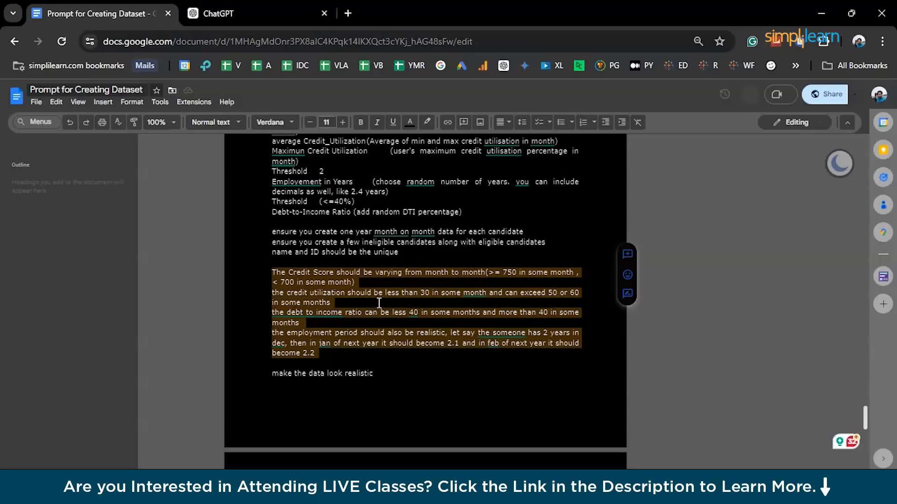
{"action": "scroll", "coordinate": [379, 303], "scroll_direction": "down", "scroll_amount": 1}
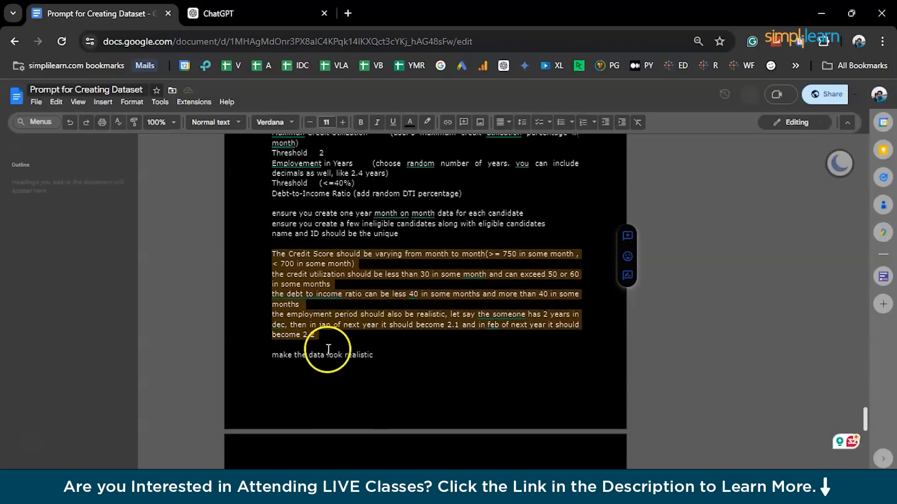
{"action": "triple_click", "coordinate": [325, 353]}
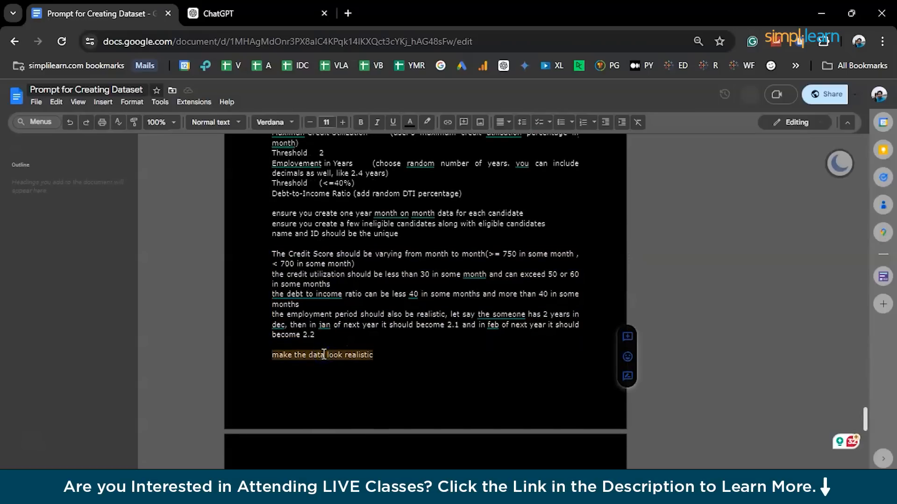
{"action": "scroll", "coordinate": [324, 355], "scroll_direction": "down", "scroll_amount": 1}
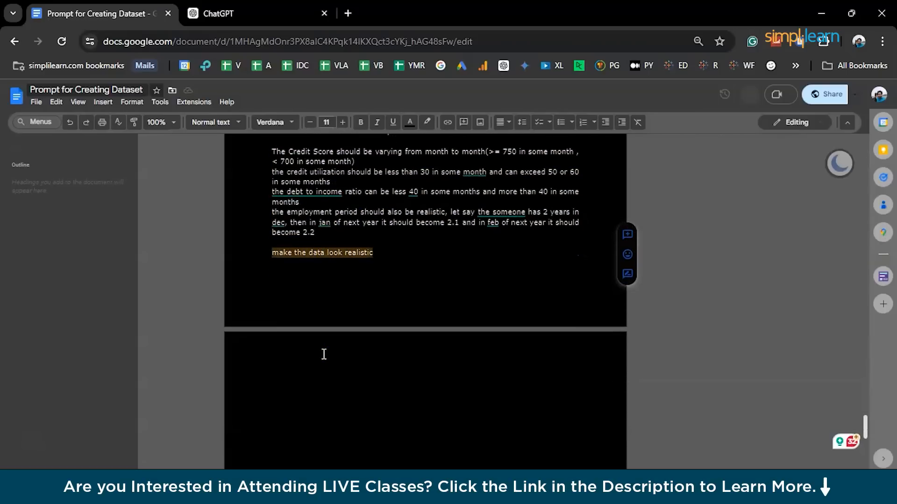
Copy the complete loan candidate dataset prompt from the document and submit it to ChatGPT.
{"action": "scroll", "coordinate": [324, 355], "scroll_direction": "up", "scroll_amount": 1}
{"action": "left_click_drag", "start_coordinate": [390, 370], "coordinate": [270, 157]}
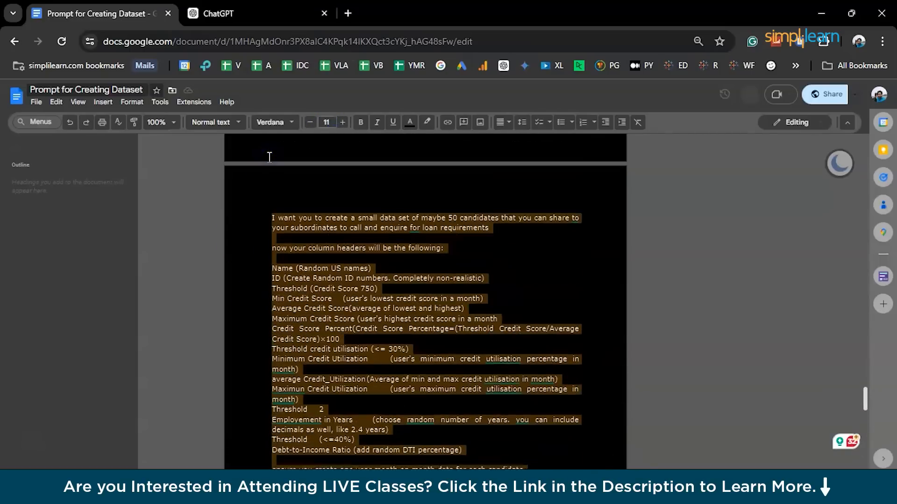
{"action": "left_click", "coordinate": [218, 13]}
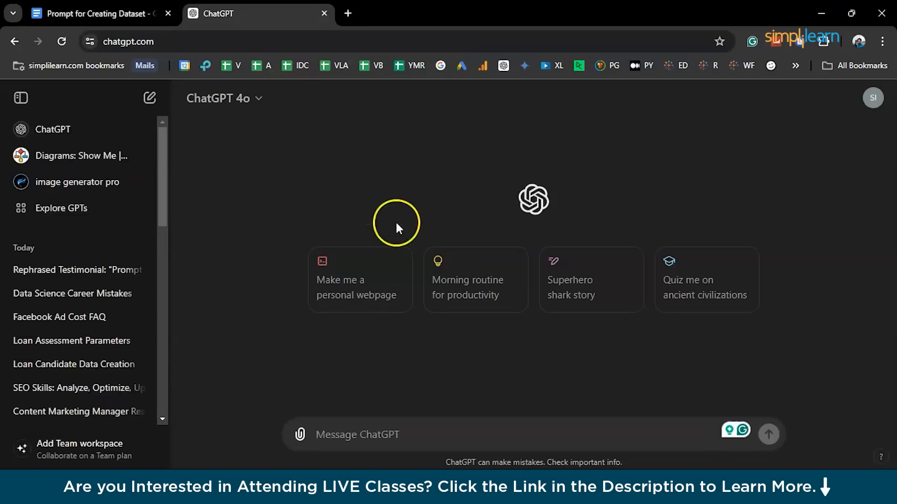
{"action": "left_click", "coordinate": [350, 434]}
{"action": "key", "text": "ctrl+v"}
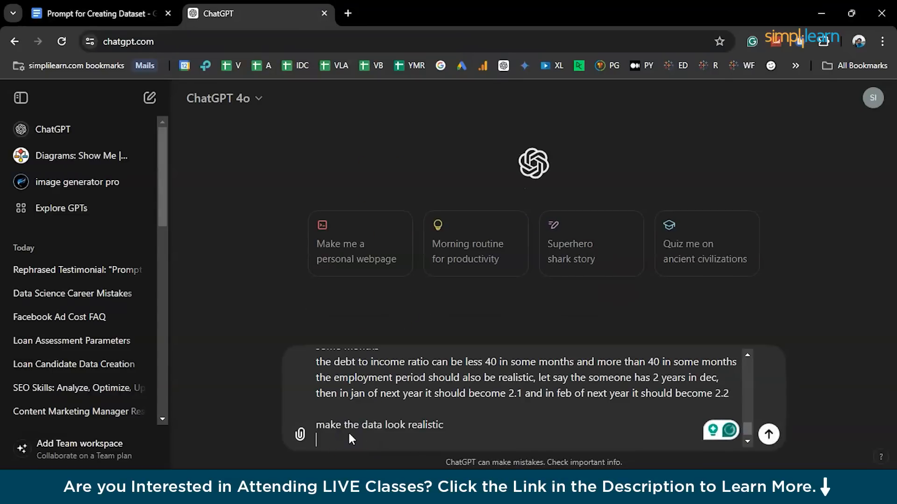
{"action": "left_click", "coordinate": [769, 434]}
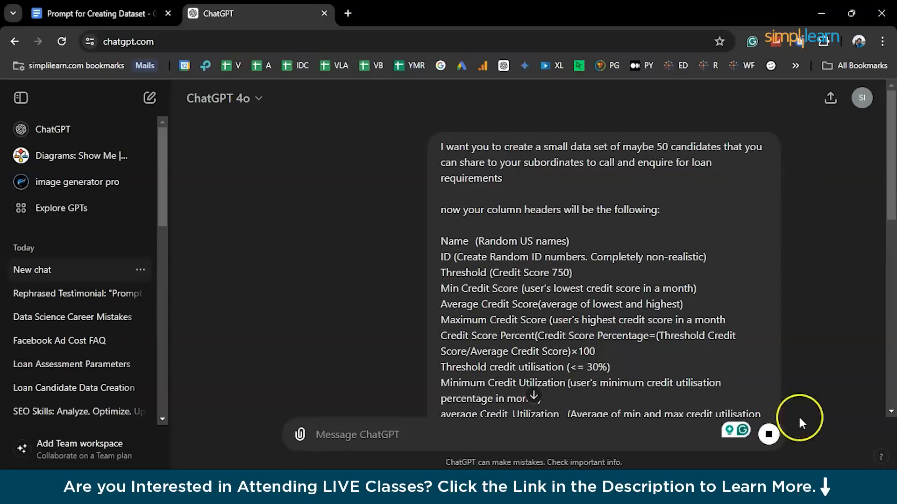
Examine the generated Candidate Loan Enquiry Data table's columns, from names and credit scores through to credit utilization.
{"action": "scroll", "coordinate": [757, 337], "scroll_direction": "down", "scroll_amount": 4}
{"action": "scroll", "coordinate": [755, 329], "scroll_direction": "down", "scroll_amount": 5}
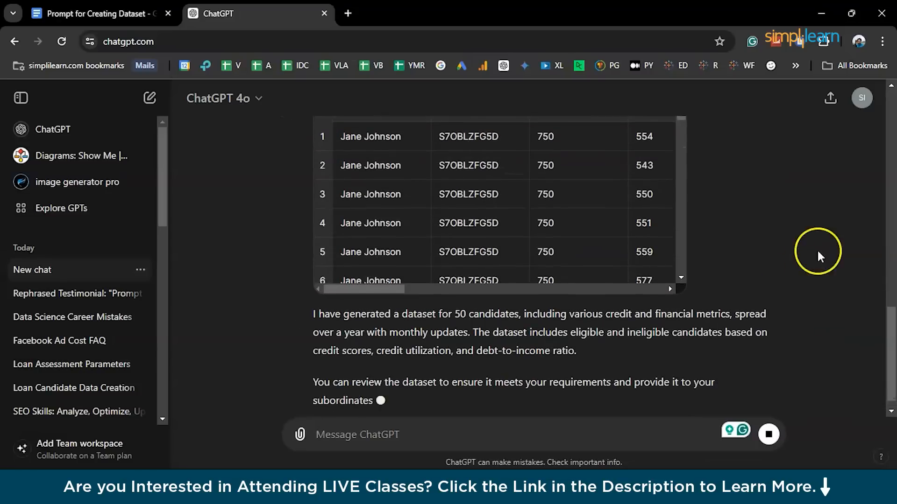
{"action": "scroll", "coordinate": [643, 208], "scroll_direction": "up", "scroll_amount": 1}
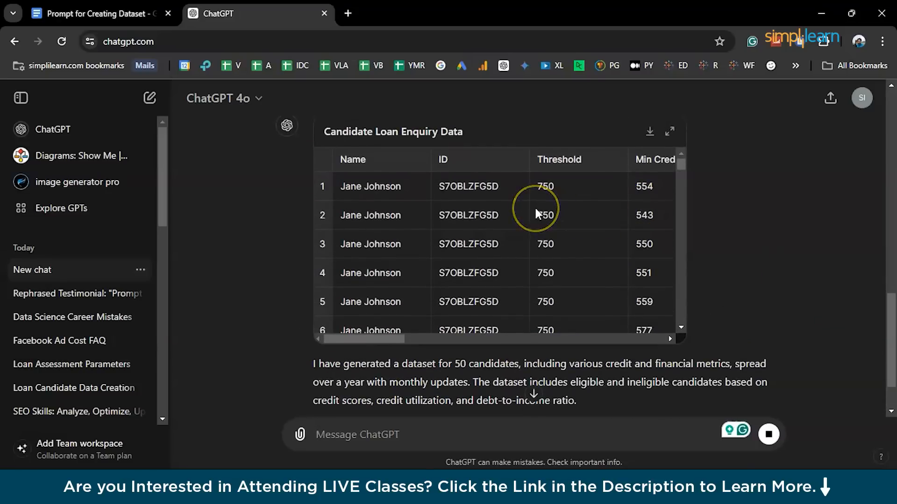
{"action": "scroll", "coordinate": [538, 214], "scroll_direction": "right", "scroll_amount": 2}
{"action": "scroll", "coordinate": [538, 214], "scroll_direction": "right", "scroll_amount": 5}
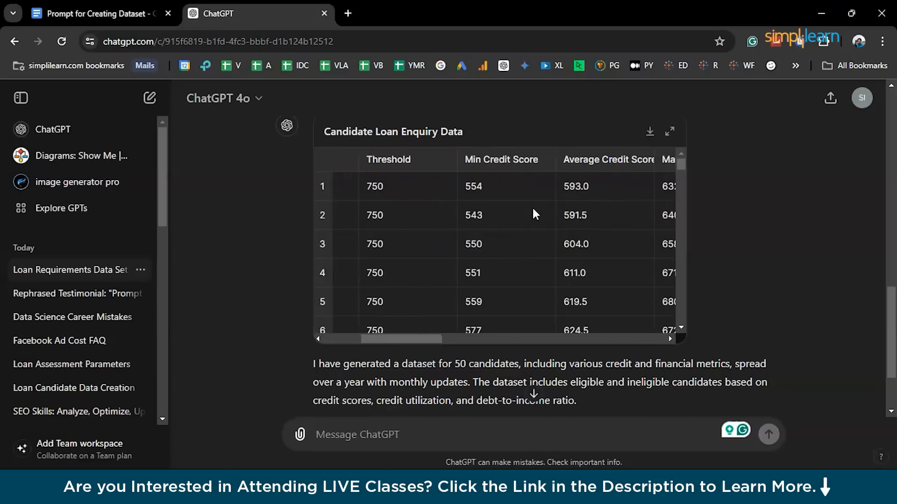
{"action": "scroll", "coordinate": [533, 209], "scroll_direction": "right", "scroll_amount": 2}
{"action": "scroll", "coordinate": [535, 214], "scroll_direction": "right", "scroll_amount": 5}
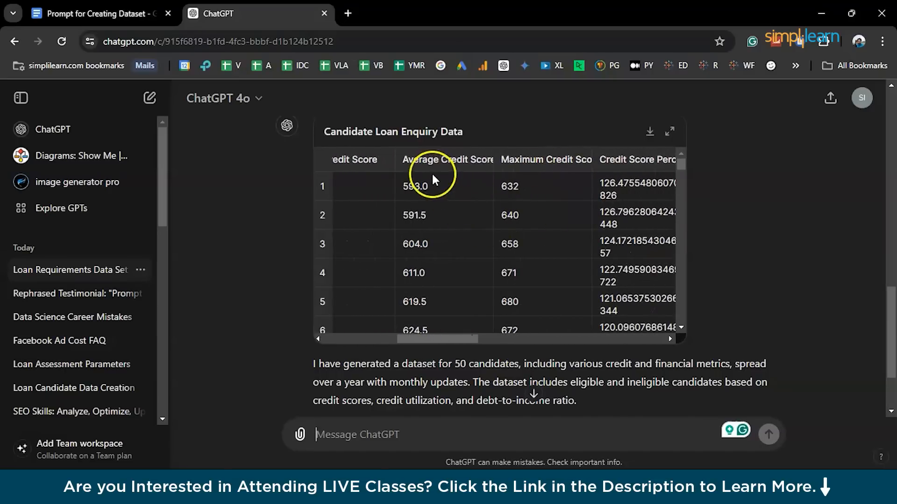
{"action": "scroll", "coordinate": [629, 270], "scroll_direction": "right", "scroll_amount": 3}
{"action": "scroll", "coordinate": [629, 270], "scroll_direction": "right", "scroll_amount": 5}
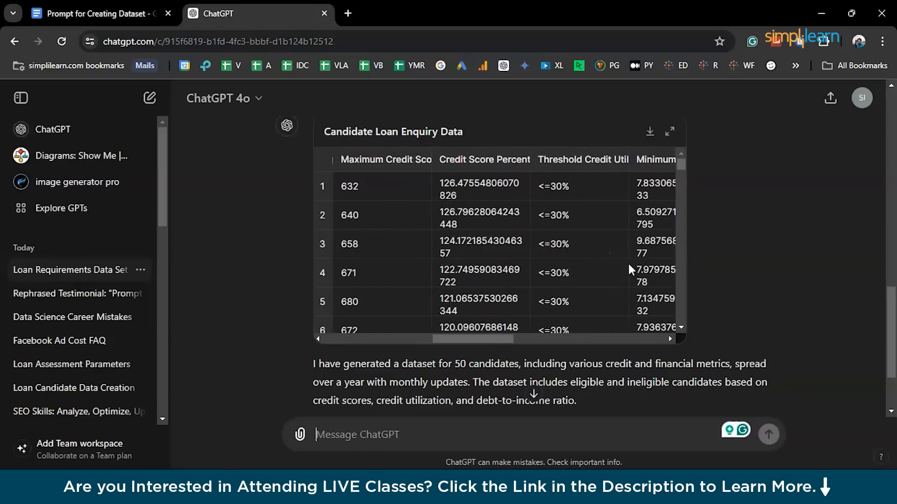
{"action": "scroll", "coordinate": [629, 270], "scroll_direction": "right", "scroll_amount": 6}
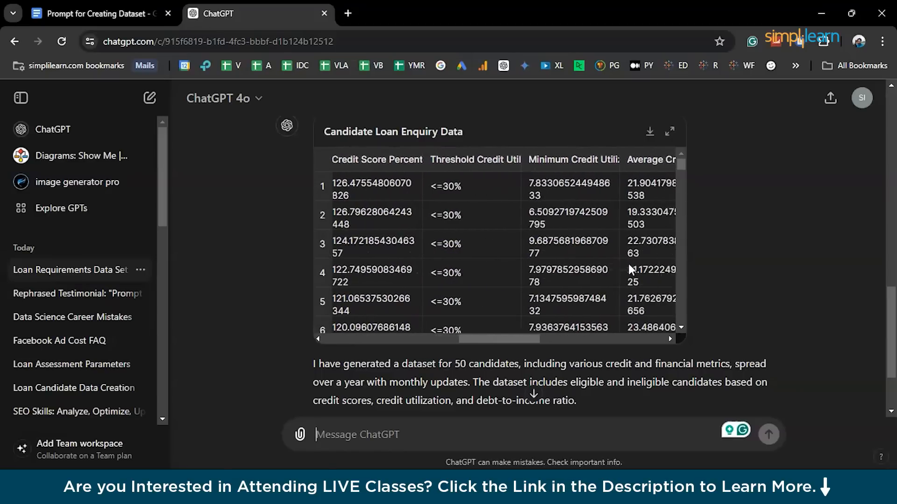
Check the Credit Score Percent formula in the prompt document and return to the generated table in ChatGPT.
{"action": "left_click", "coordinate": [132, 14]}
{"action": "left_click", "coordinate": [408, 364]}
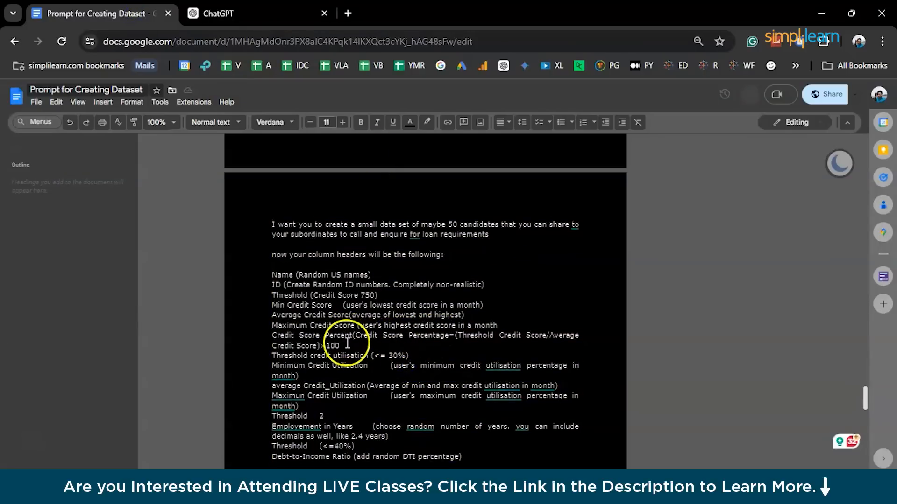
{"action": "left_click_drag", "start_coordinate": [345, 343], "coordinate": [353, 336]}
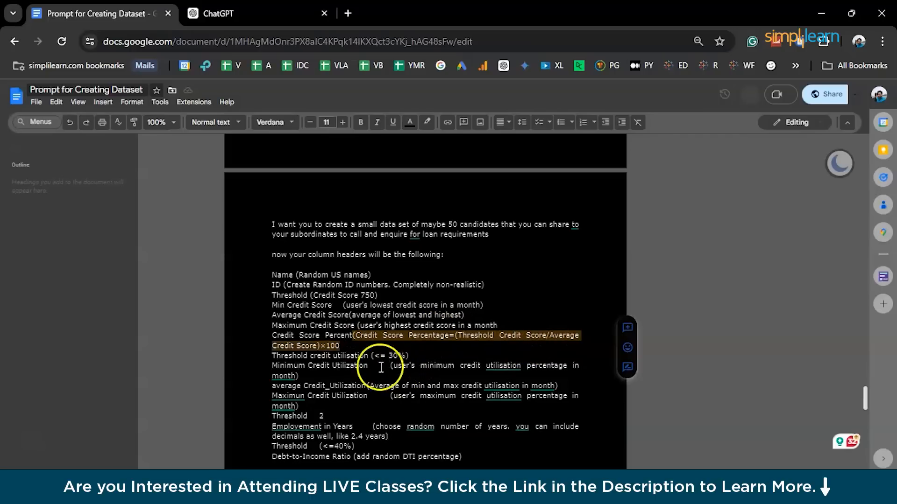
{"action": "scroll", "coordinate": [380, 410], "scroll_direction": "down", "scroll_amount": 1}
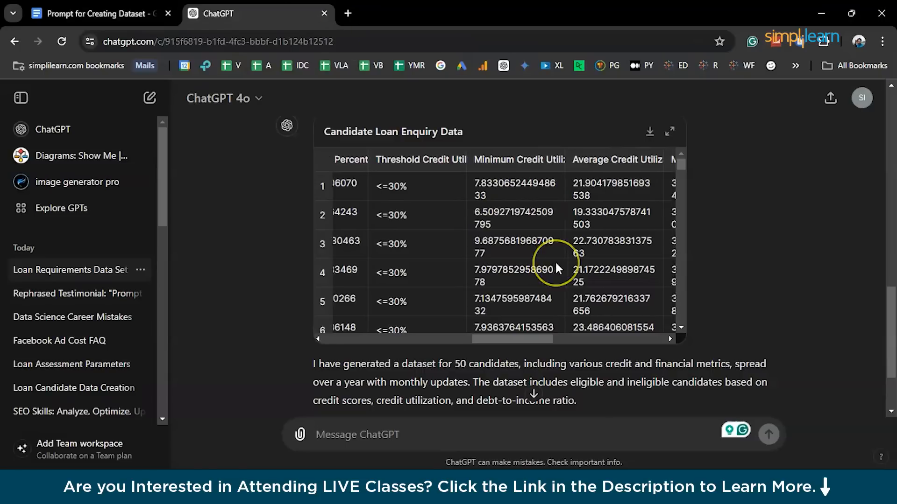
Download the Candidate Loan Enquiry Data table from ChatGPT as a CSV file.
{"action": "scroll", "coordinate": [576, 250], "scroll_direction": "right", "scroll_amount": 7}
{"action": "left_click", "coordinate": [649, 134]}
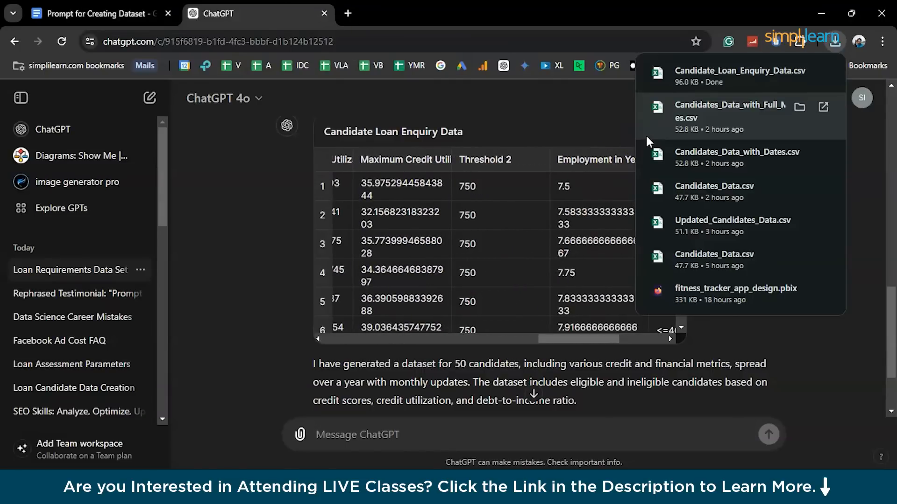
{"action": "left_click", "coordinate": [584, 94]}
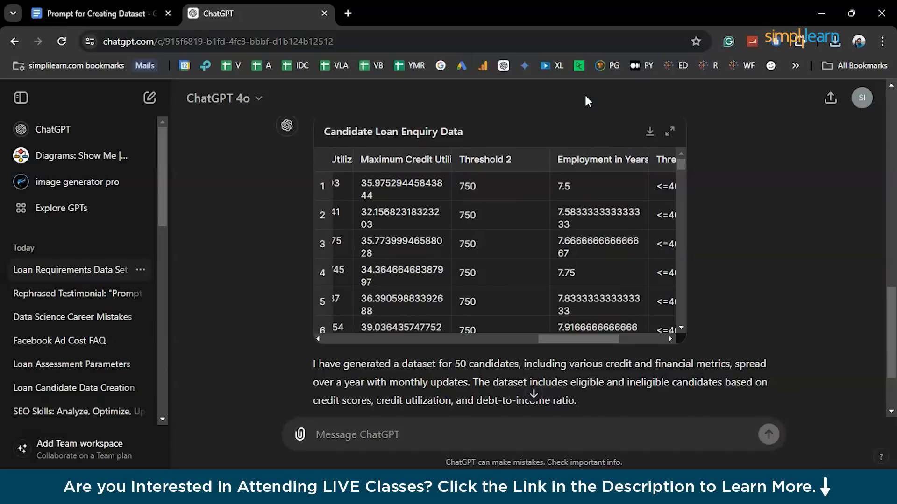
Switch to Excel and open the recent workbook Updated_Candidates_Data from Downloads.
{"action": "left_click", "coordinate": [420, 490]}
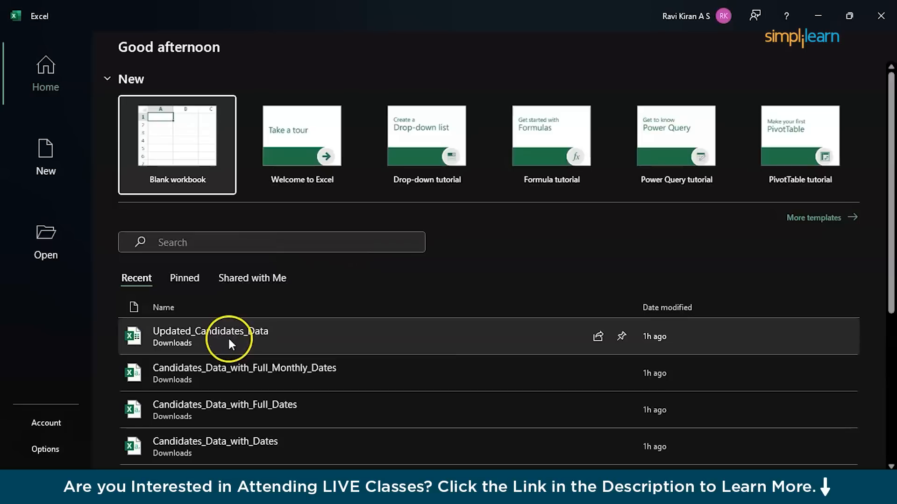
{"action": "left_click", "coordinate": [228, 341]}
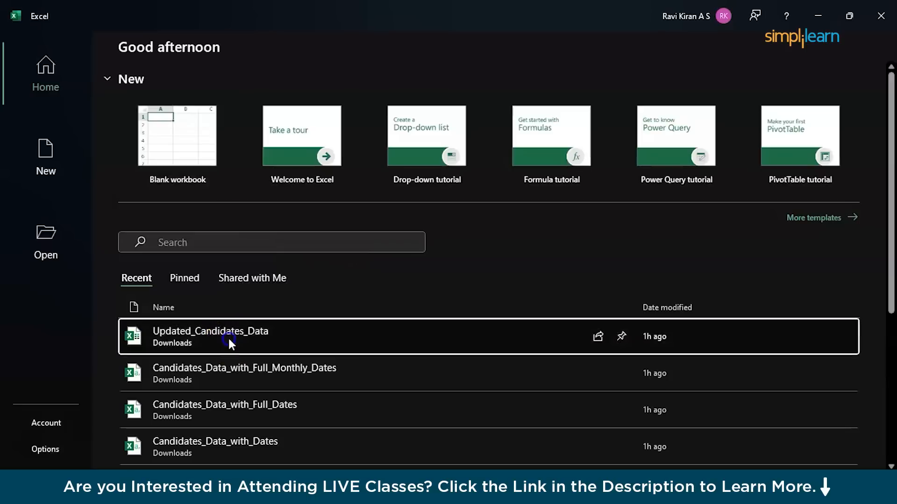
Examine the Updated_Candidates_Data sheet's columns, from Month and the credit scores through credit utilization and employment to DTI weight.
{"action": "left_click", "coordinate": [268, 326]}
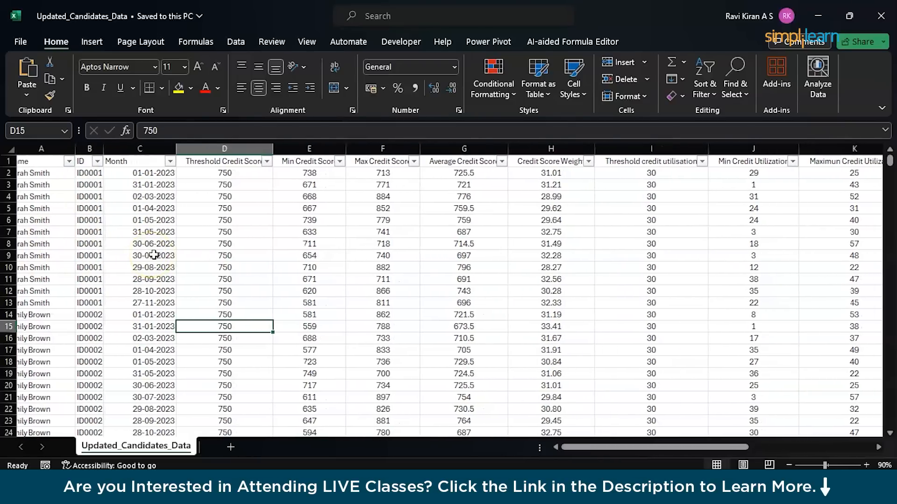
{"action": "scroll", "coordinate": [154, 255], "scroll_direction": "right", "scroll_amount": 1}
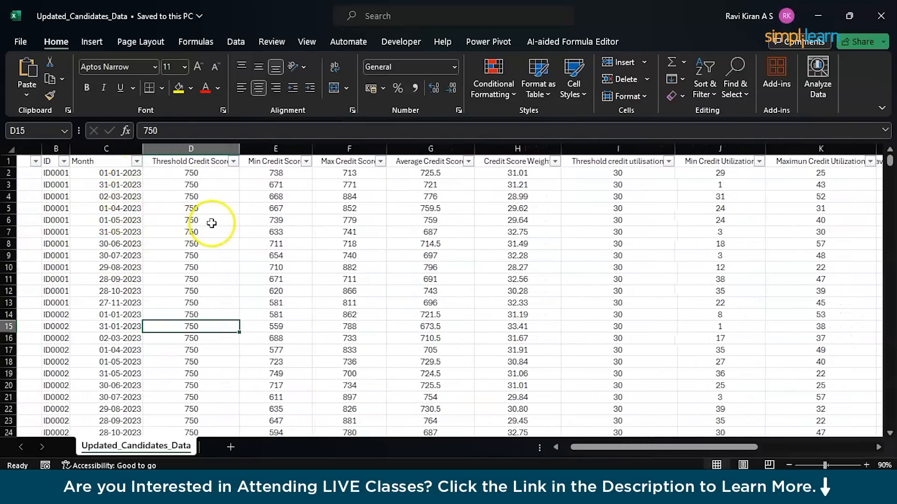
{"action": "scroll", "coordinate": [210, 223], "scroll_direction": "right", "scroll_amount": 1}
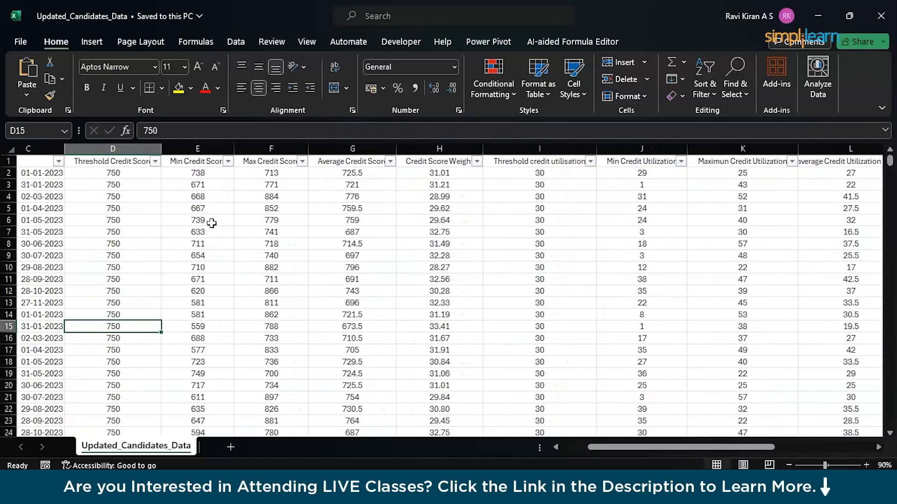
{"action": "scroll", "coordinate": [212, 224], "scroll_direction": "right", "scroll_amount": 1}
{"action": "scroll", "coordinate": [358, 219], "scroll_direction": "right", "scroll_amount": 1}
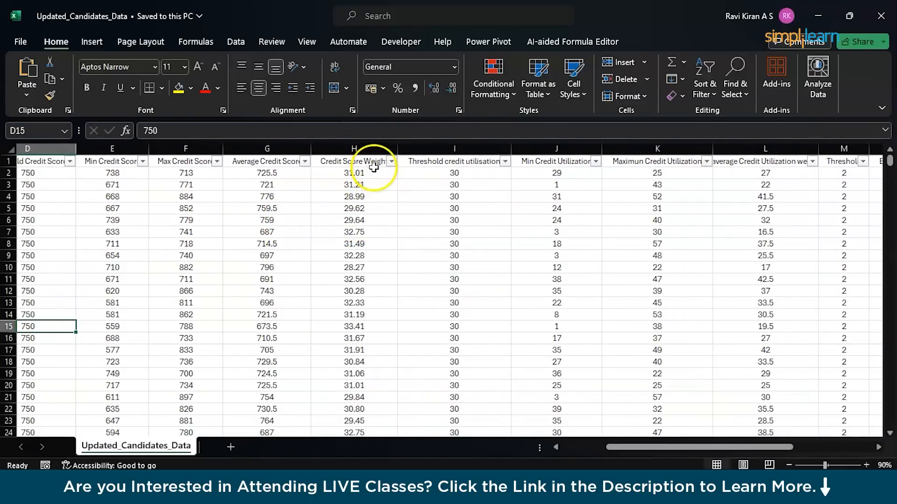
{"action": "scroll", "coordinate": [355, 287], "scroll_direction": "down", "scroll_amount": 1}
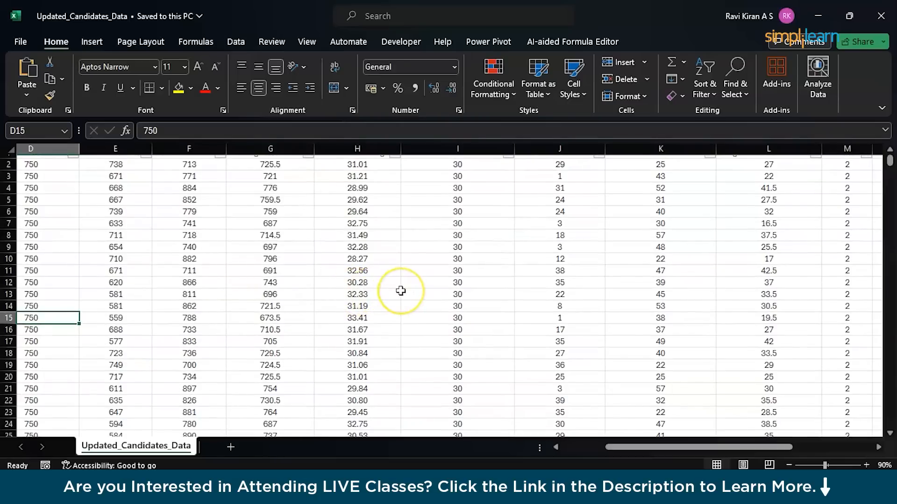
{"action": "scroll", "coordinate": [401, 291], "scroll_direction": "right", "scroll_amount": 1}
{"action": "scroll", "coordinate": [401, 290], "scroll_direction": "up", "scroll_amount": 1}
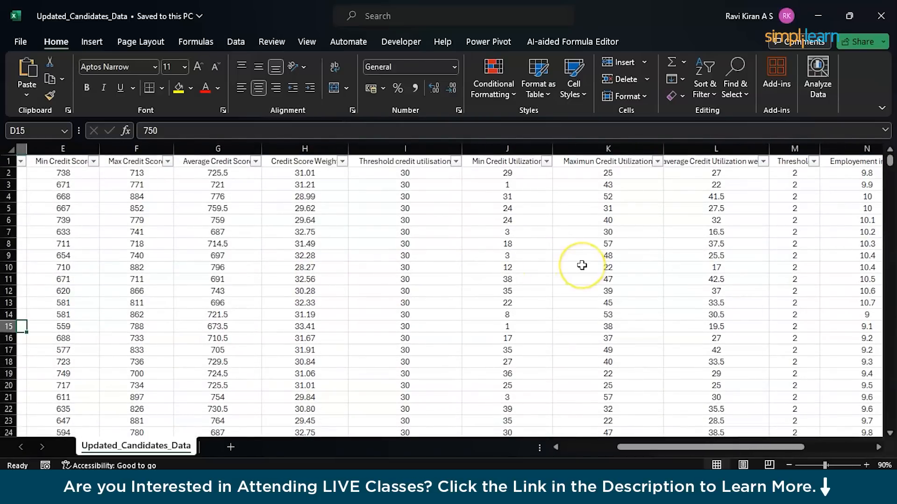
{"action": "scroll", "coordinate": [581, 265], "scroll_direction": "right", "scroll_amount": 2}
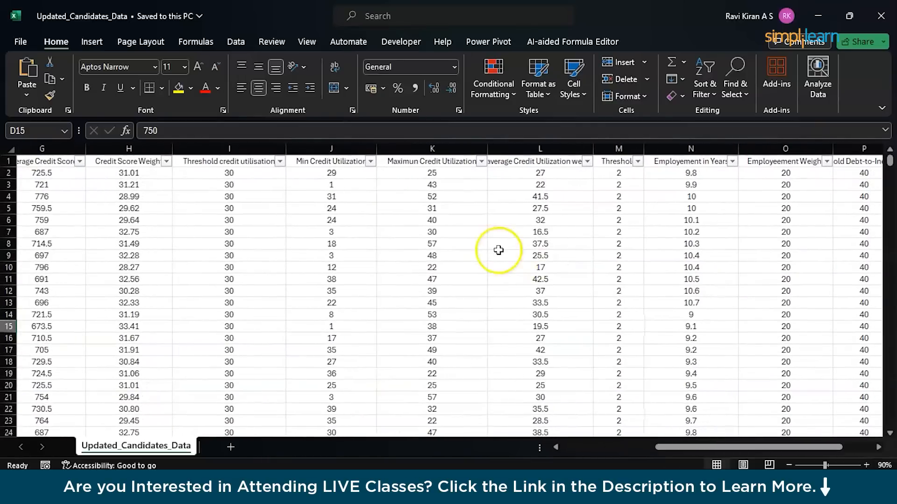
{"action": "scroll", "coordinate": [576, 204], "scroll_direction": "right", "scroll_amount": 1}
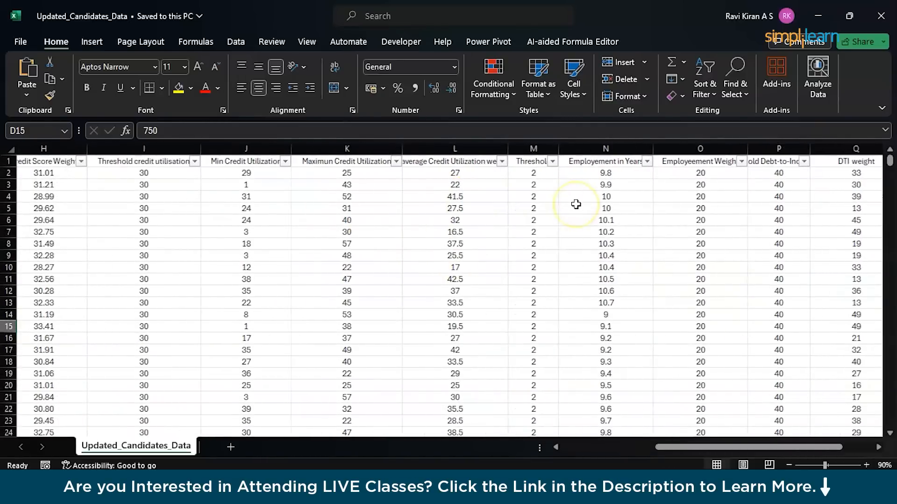
{"action": "scroll", "coordinate": [531, 205], "scroll_direction": "right", "scroll_amount": 1}
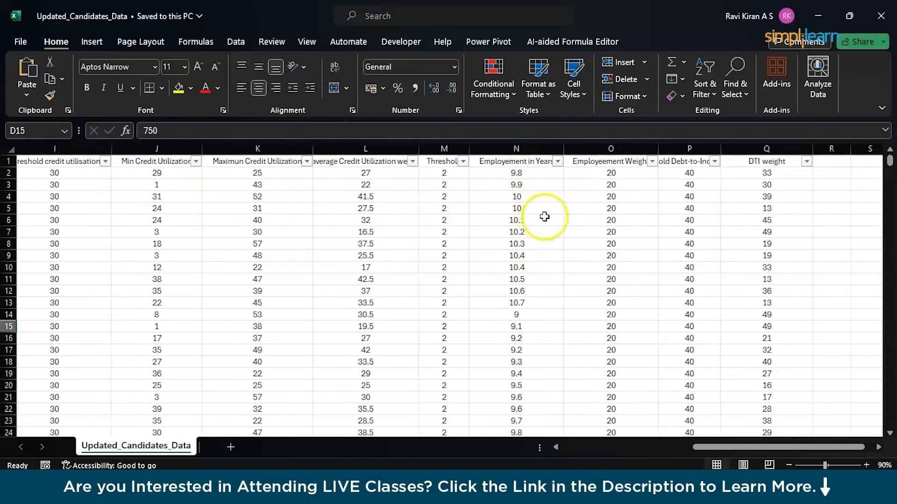
Check the employment threshold, Employement in Years and employment weight values in row 8.
{"action": "left_click", "coordinate": [517, 241]}
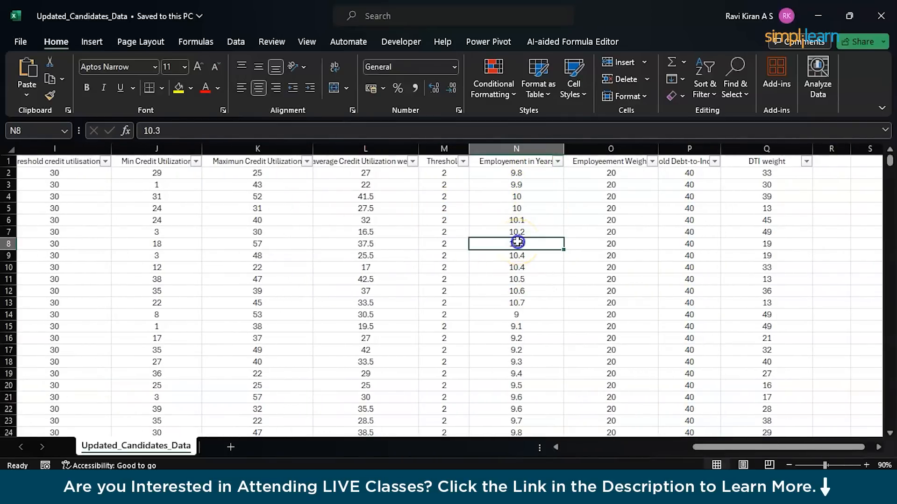
{"action": "left_click", "coordinate": [456, 247]}
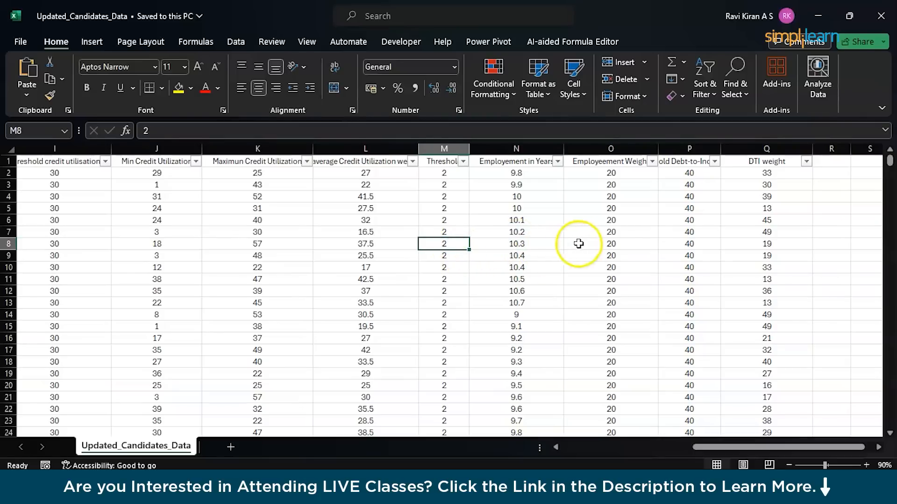
{"action": "left_click", "coordinate": [612, 246]}
{"action": "scroll", "coordinate": [612, 245], "scroll_direction": "right", "scroll_amount": 3}
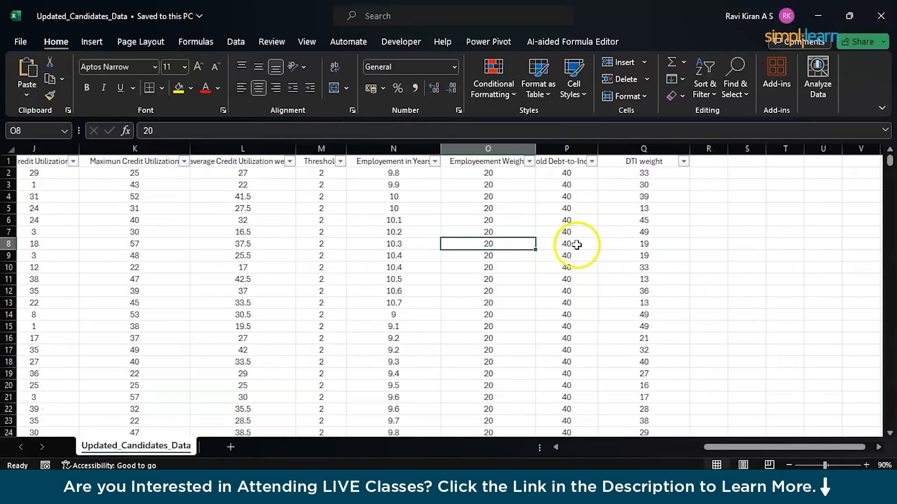
Widen the Threshold Debt-to-Income Ratio column to fit its header, and check the DTI weight value in row 8.
{"action": "left_click", "coordinate": [577, 245]}
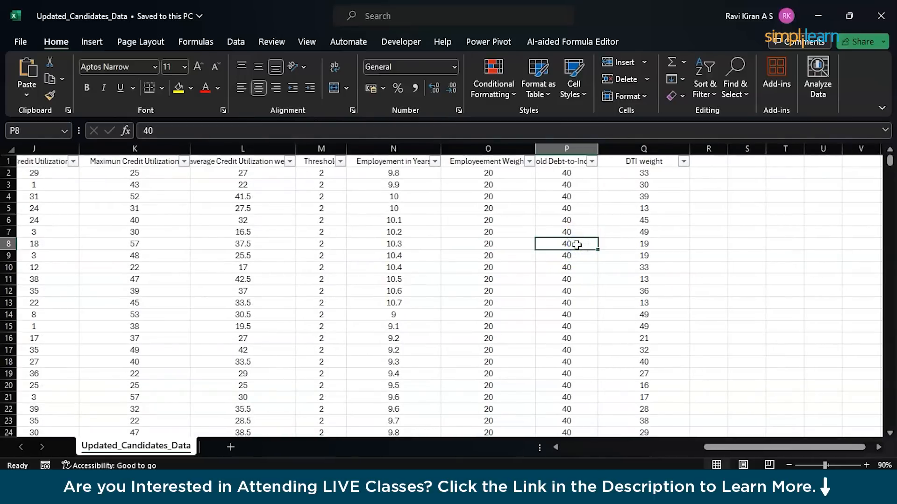
{"action": "double_click", "coordinate": [598, 146]}
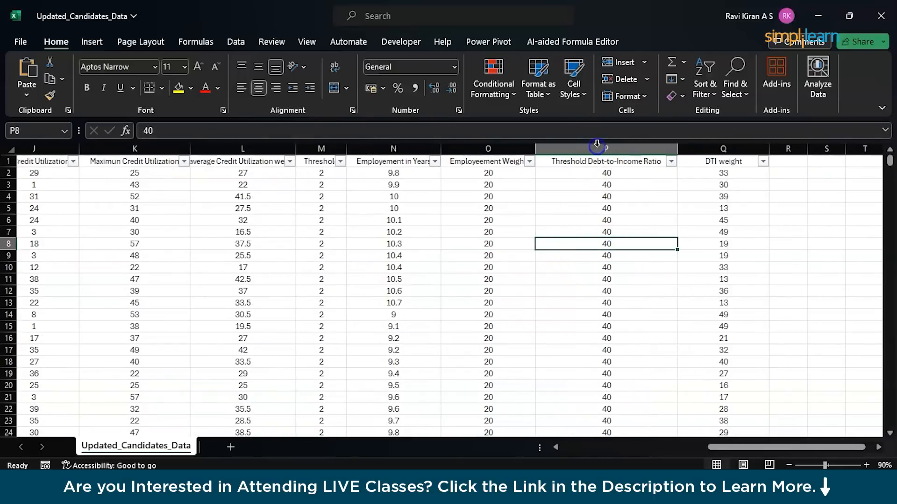
{"action": "scroll", "coordinate": [745, 246], "scroll_direction": "right", "scroll_amount": 3}
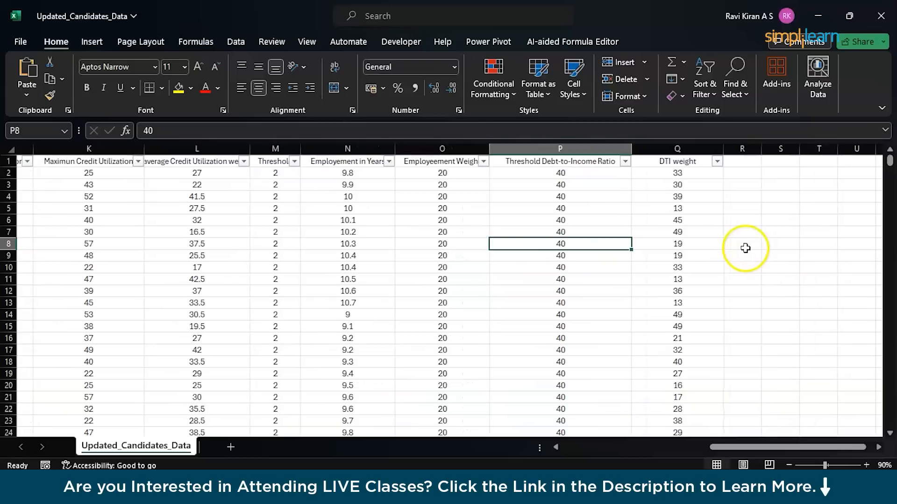
{"action": "left_click", "coordinate": [695, 241]}
{"action": "scroll", "coordinate": [673, 300], "scroll_direction": "left", "scroll_amount": 6}
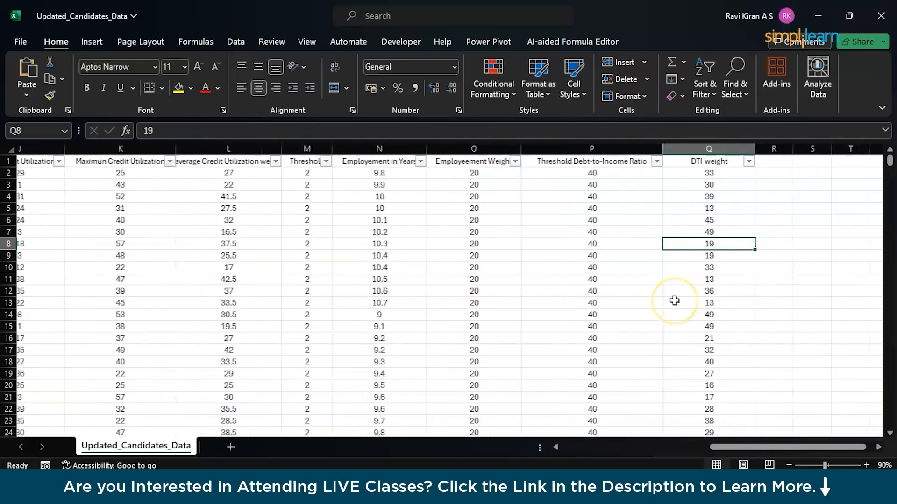
{"action": "scroll", "coordinate": [675, 300], "scroll_direction": "left", "scroll_amount": 4}
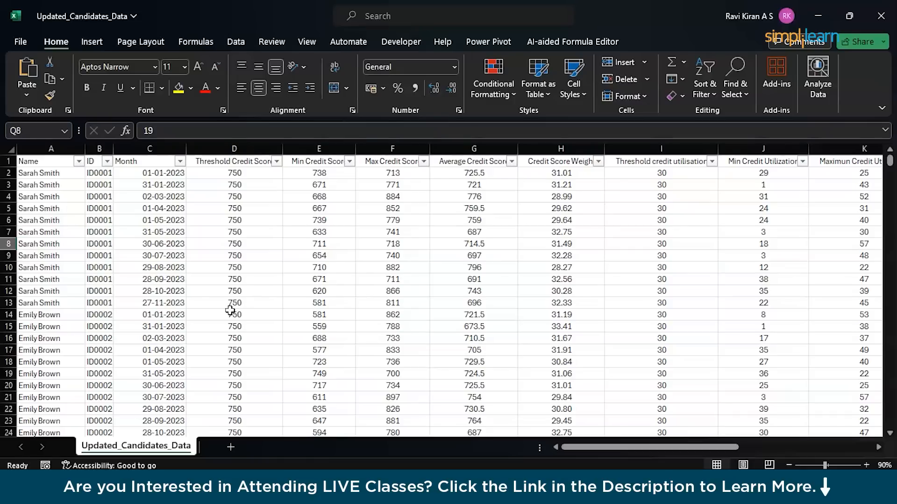
Switch to Power BI Desktop, start a new blank report and dismiss the welcome screen.
{"action": "left_click", "coordinate": [594, 486]}
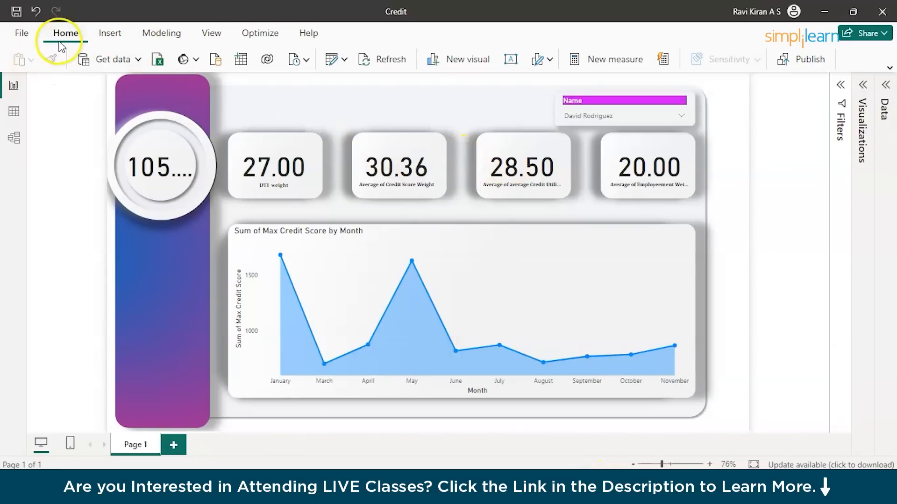
{"action": "left_click", "coordinate": [21, 33]}
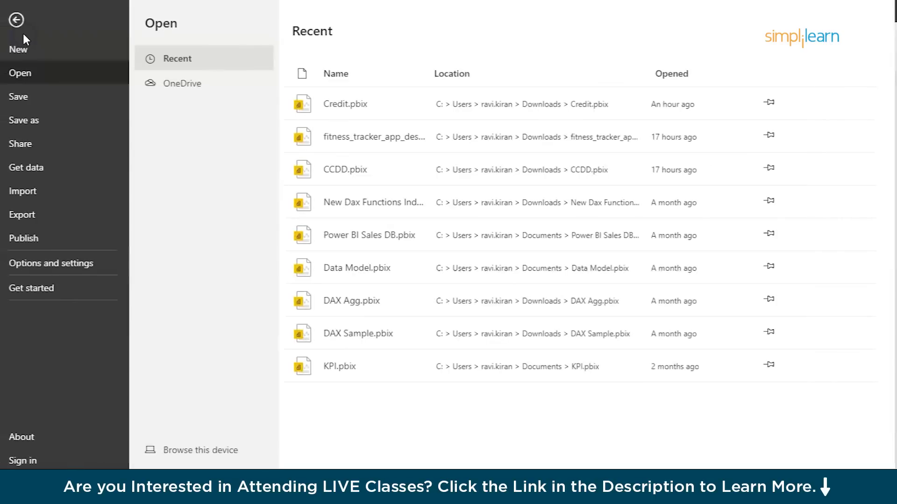
{"action": "key", "text": "Escape"}
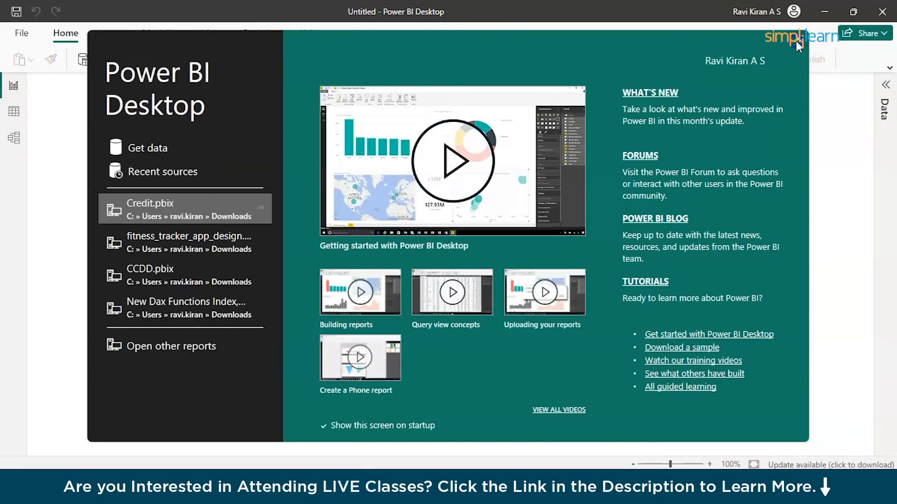
{"action": "left_click", "coordinate": [796, 40]}
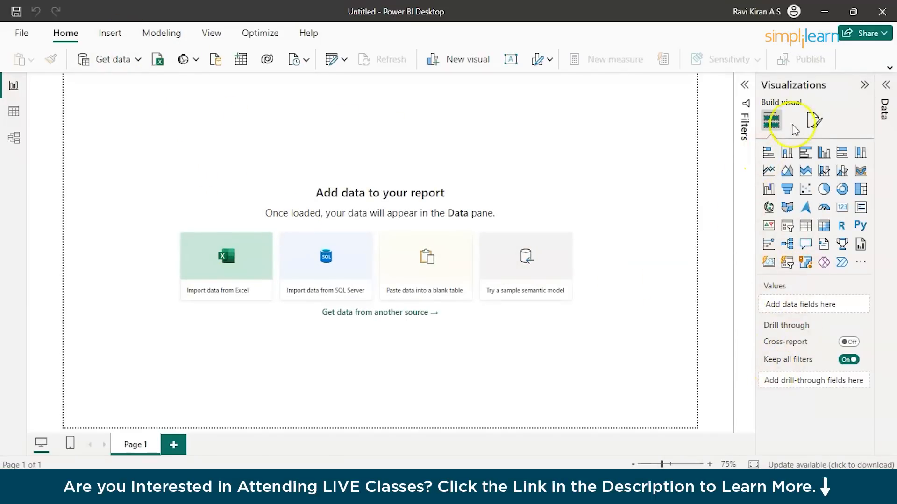
Set the Dashboard Template image from Downloads as the report page's canvas background.
{"action": "left_click", "coordinate": [814, 120]}
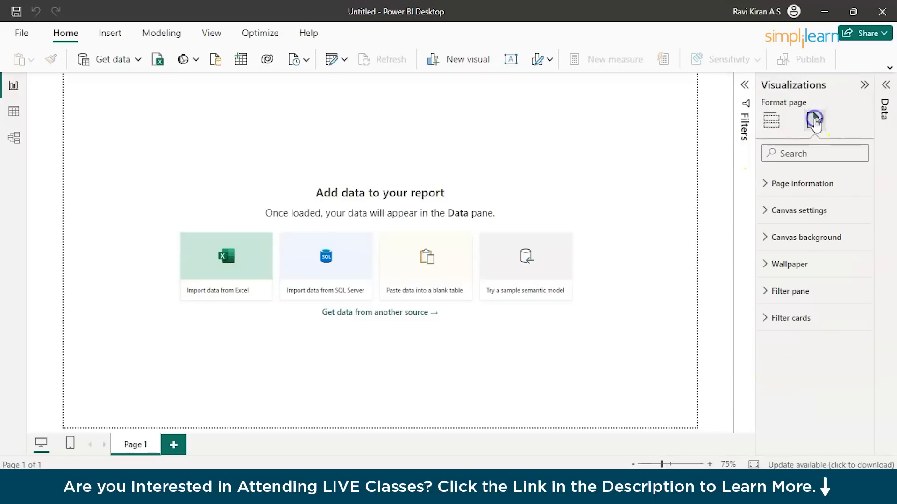
{"action": "left_click", "coordinate": [799, 244]}
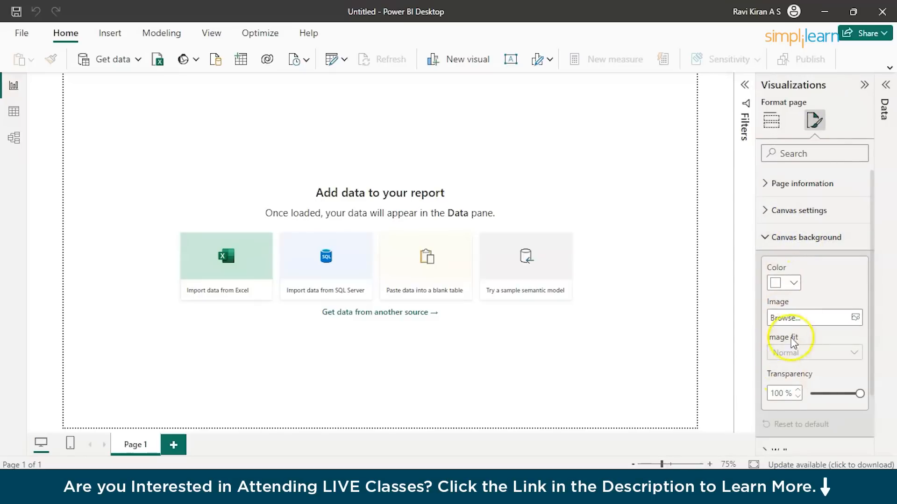
{"action": "left_click", "coordinate": [787, 314]}
{"action": "left_click", "coordinate": [783, 321]}
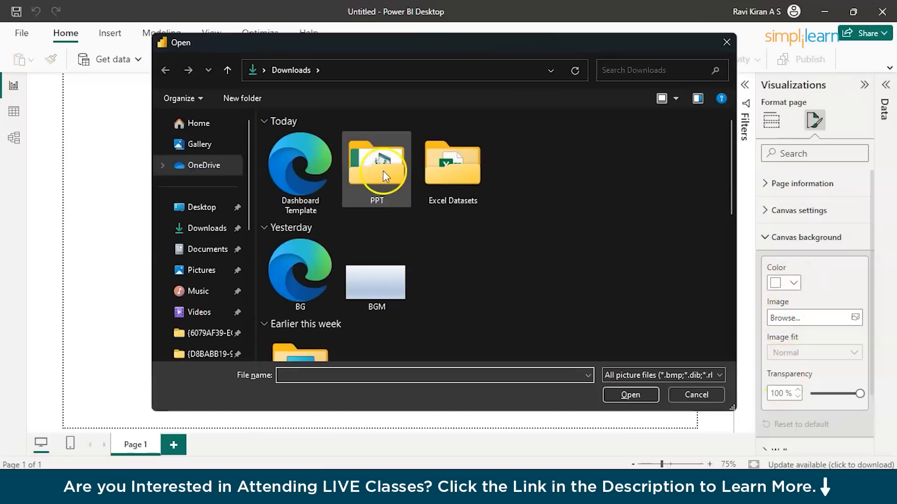
{"action": "double_click", "coordinate": [290, 187]}
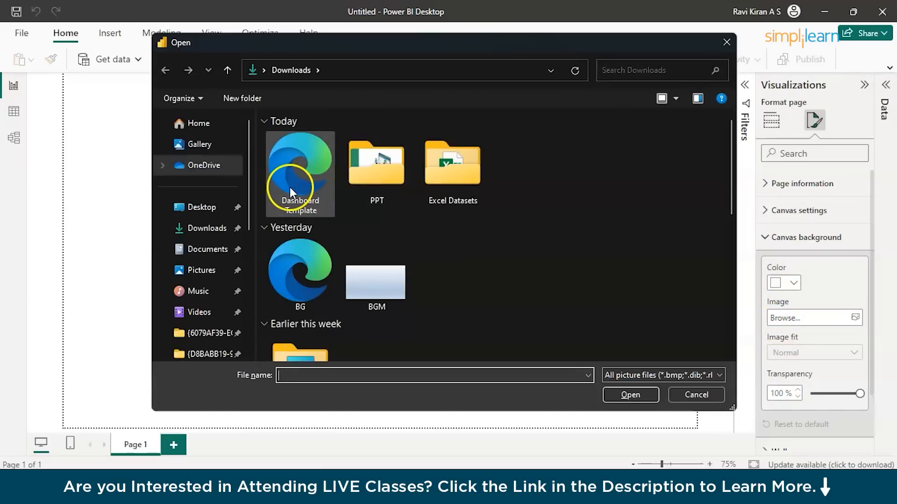
{"action": "left_click", "coordinate": [559, 333]}
{"action": "left_click", "coordinate": [680, 418]}
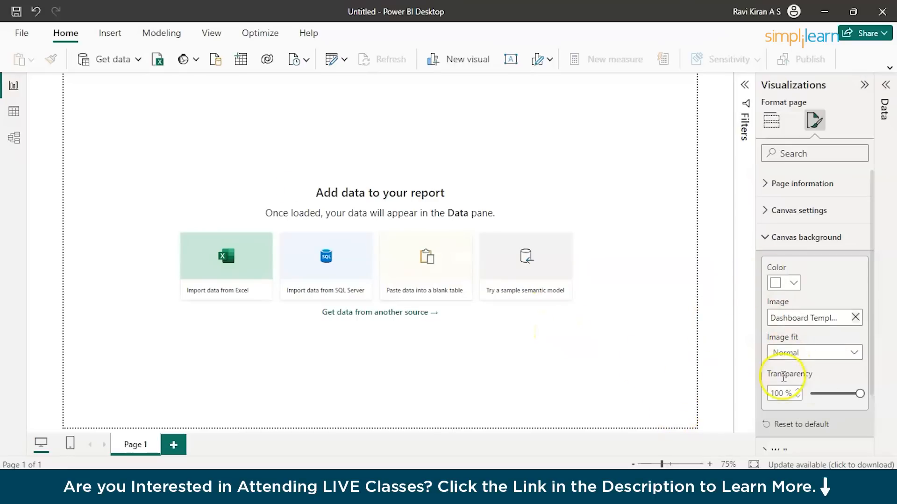
Lower the canvas background's transparency until the template image shows clearly on the page.
{"action": "left_click", "coordinate": [862, 394]}
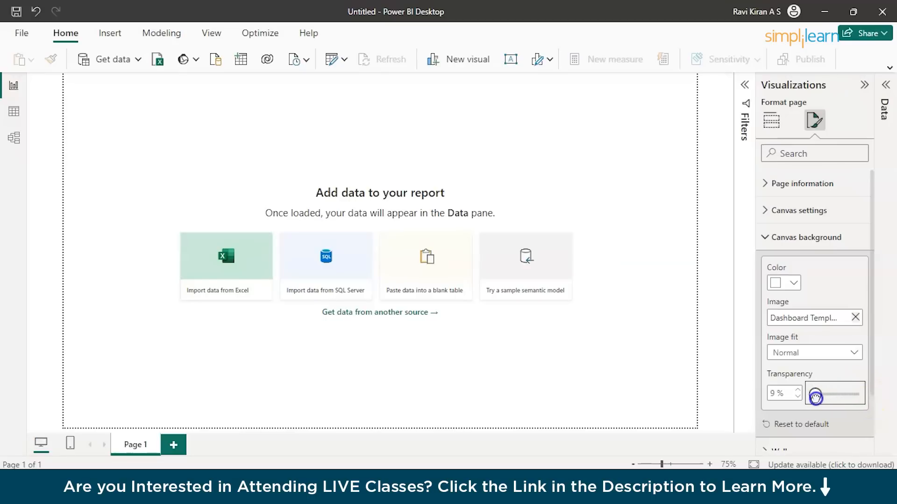
{"action": "left_click_drag", "start_coordinate": [812, 398], "coordinate": [813, 395]}
{"action": "left_click", "coordinate": [796, 392]}
{"action": "left_click", "coordinate": [703, 314]}
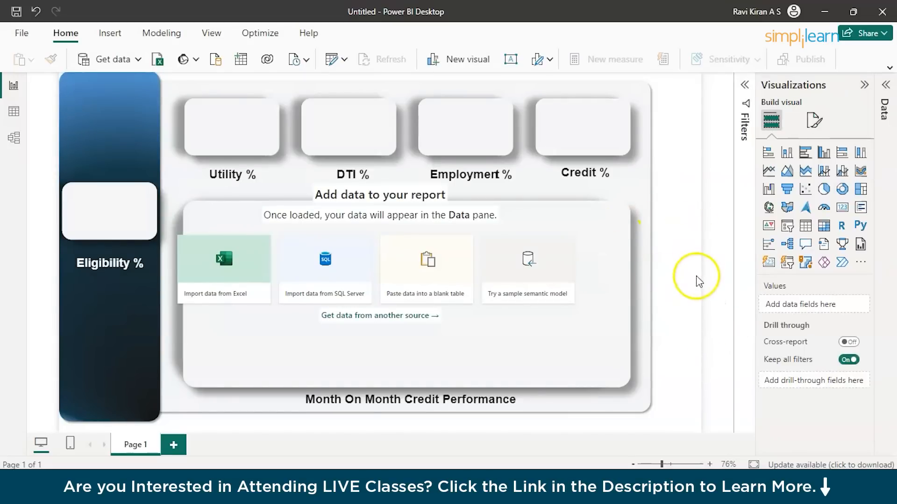
Import data from the Excel workbook Updated_Candidates_Data in Downloads.
{"action": "left_click", "coordinate": [251, 263]}
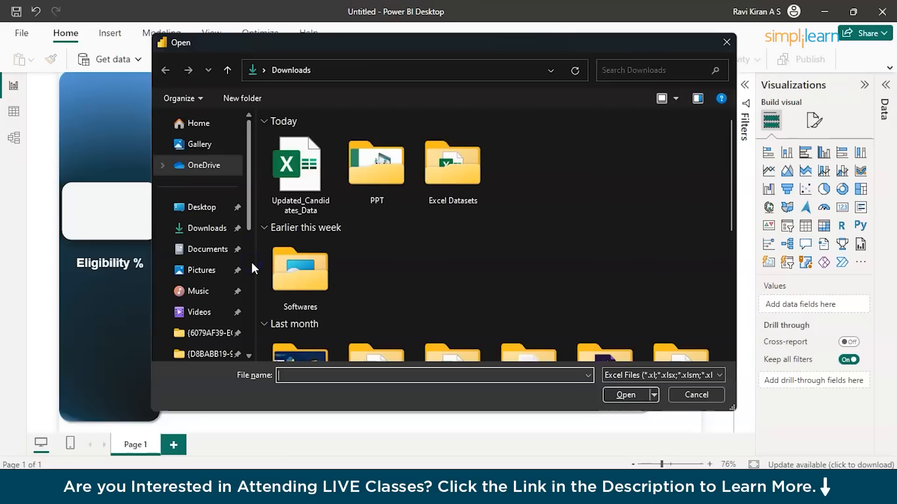
{"action": "left_click", "coordinate": [308, 192]}
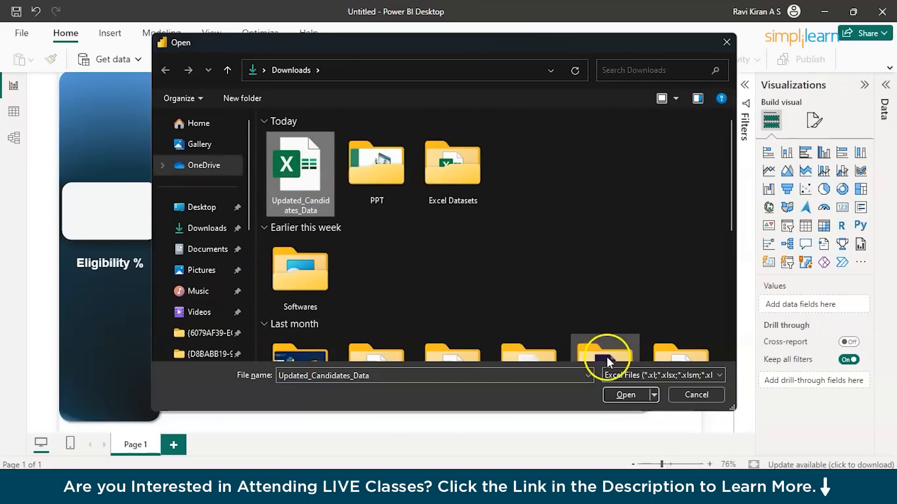
{"action": "left_click", "coordinate": [610, 394]}
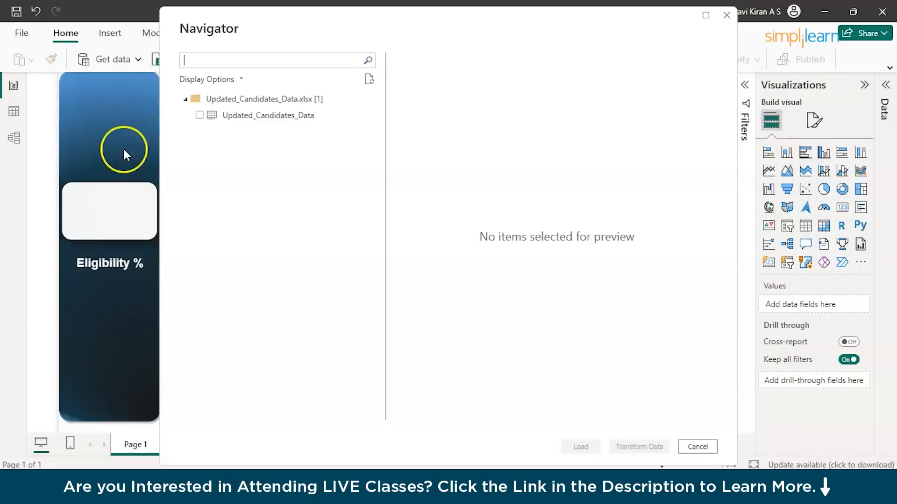
Preview the Updated_Candidates_Data table's columns through Threshold credit utilisation and select the table for import.
{"action": "left_click", "coordinate": [192, 116]}
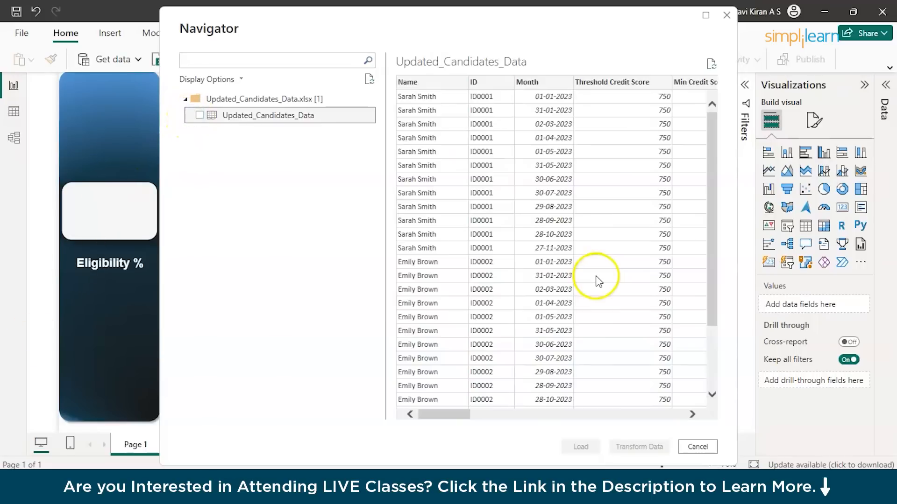
{"action": "scroll", "coordinate": [598, 276], "scroll_direction": "right", "scroll_amount": 5}
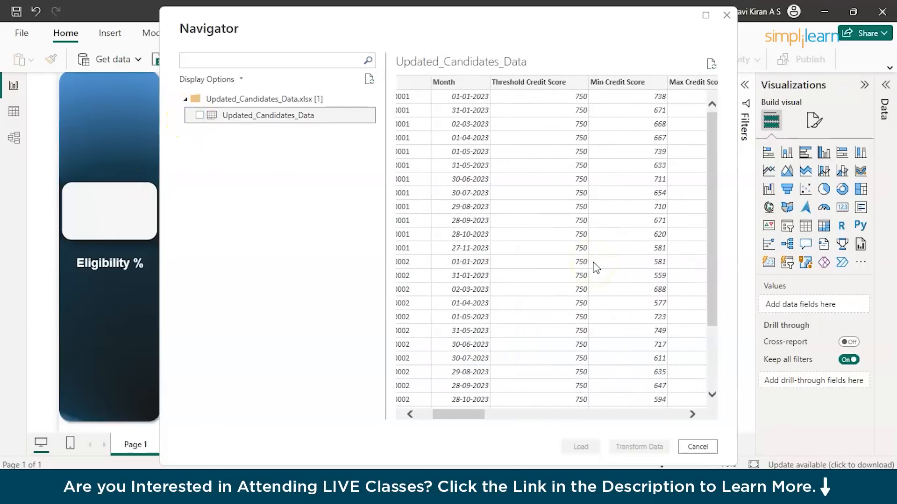
{"action": "scroll", "coordinate": [596, 267], "scroll_direction": "right", "scroll_amount": 5}
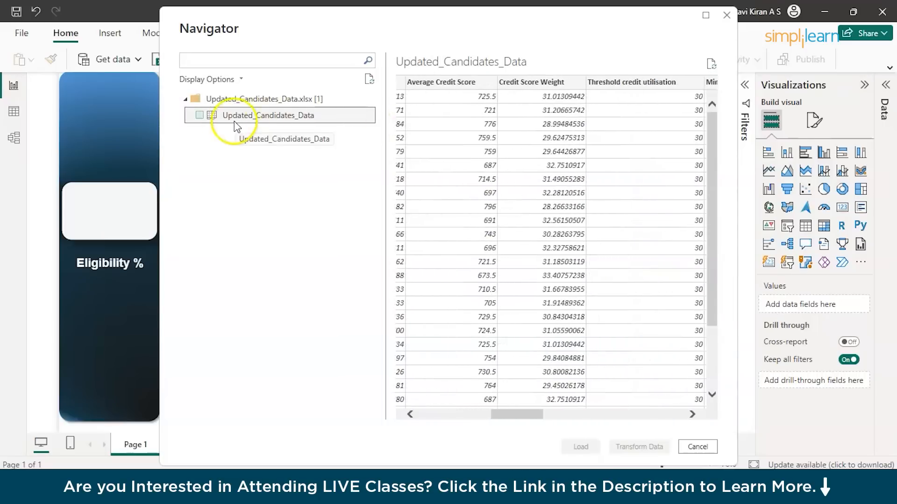
{"action": "left_click", "coordinate": [200, 116]}
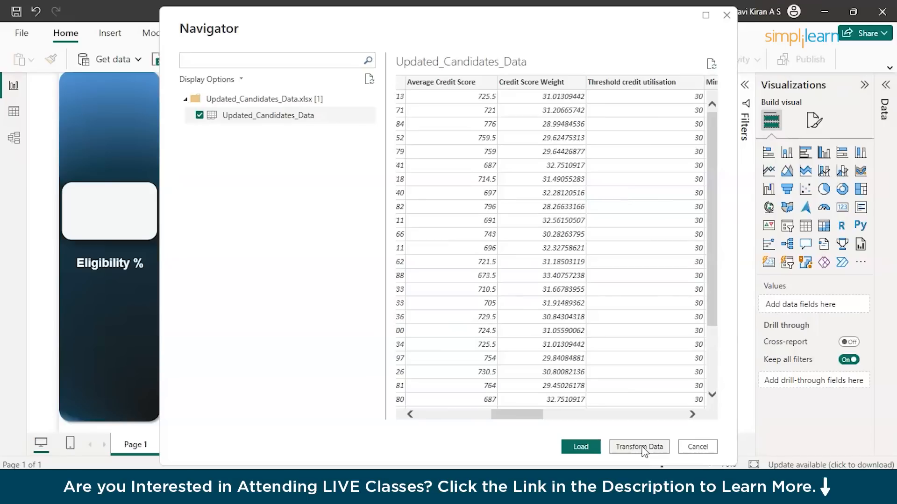
Load the Updated_Candidates_Data table into the report and list its fields in a widened Data pane.
{"action": "left_click", "coordinate": [581, 447]}
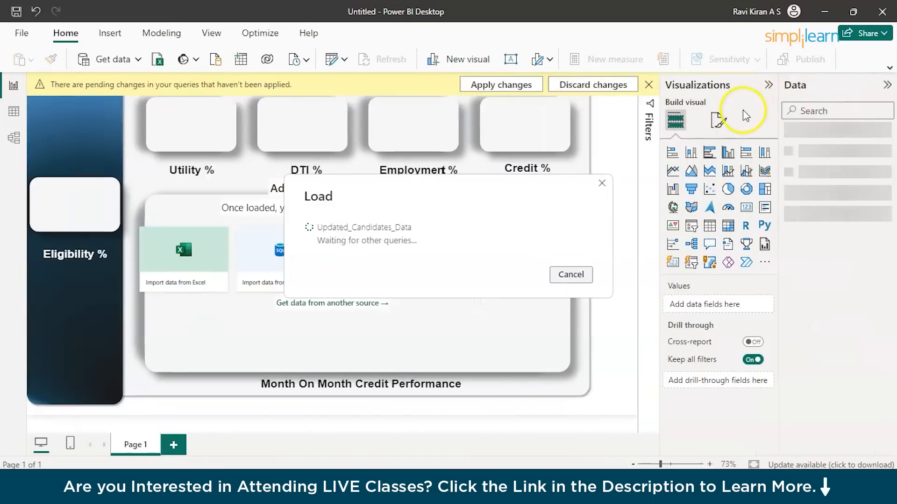
{"action": "left_click", "coordinate": [607, 349]}
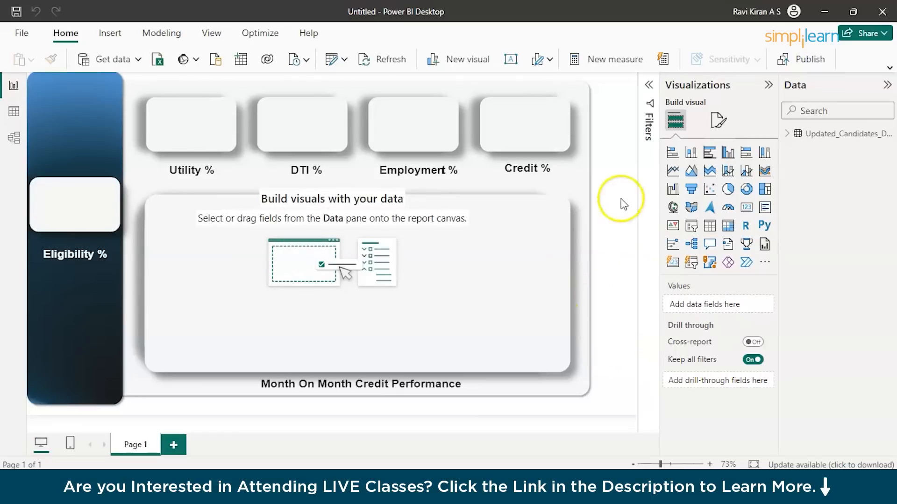
{"action": "left_click", "coordinate": [788, 134]}
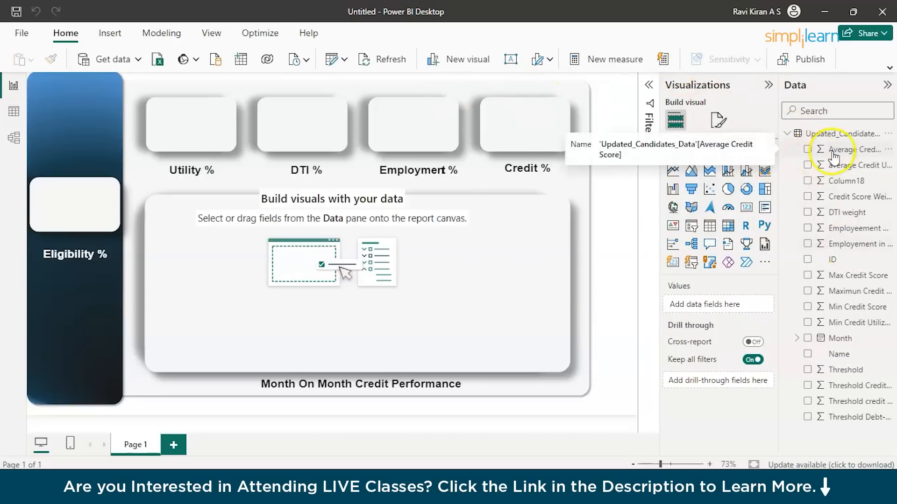
{"action": "left_click_drag", "start_coordinate": [768, 87], "coordinate": [689, 88]}
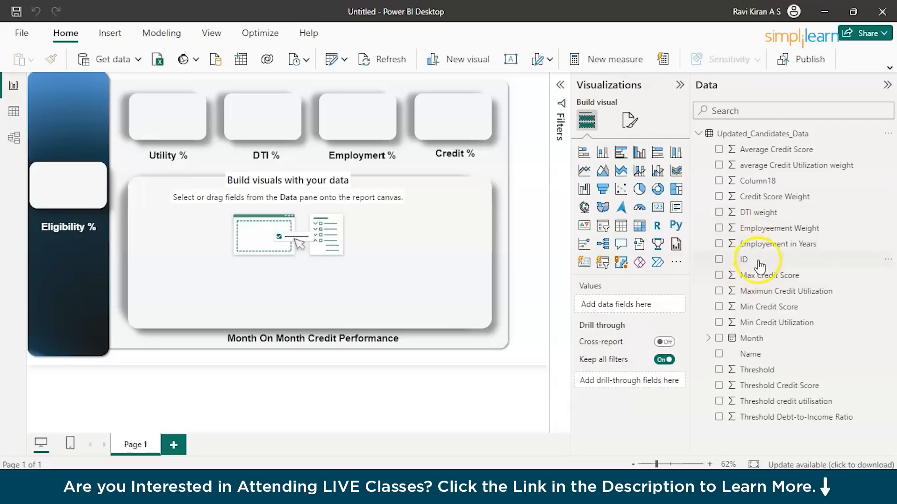
Expand the Month field down to the levels of its Date Hierarchy.
{"action": "left_click", "coordinate": [710, 338]}
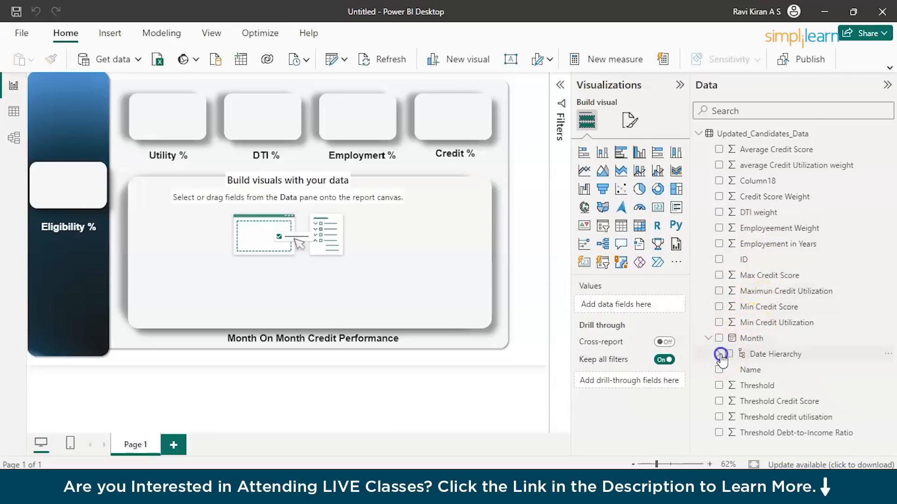
{"action": "left_click", "coordinate": [719, 356]}
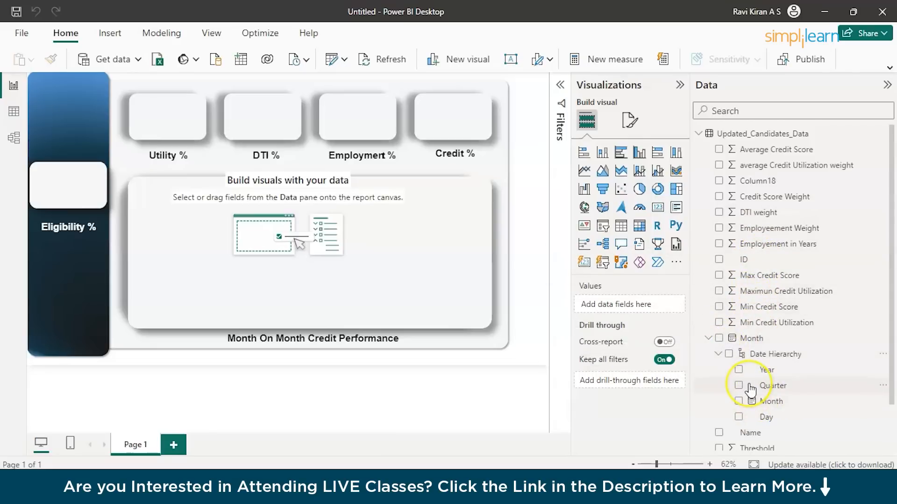
{"action": "scroll", "coordinate": [750, 389], "scroll_direction": "down", "scroll_amount": 1}
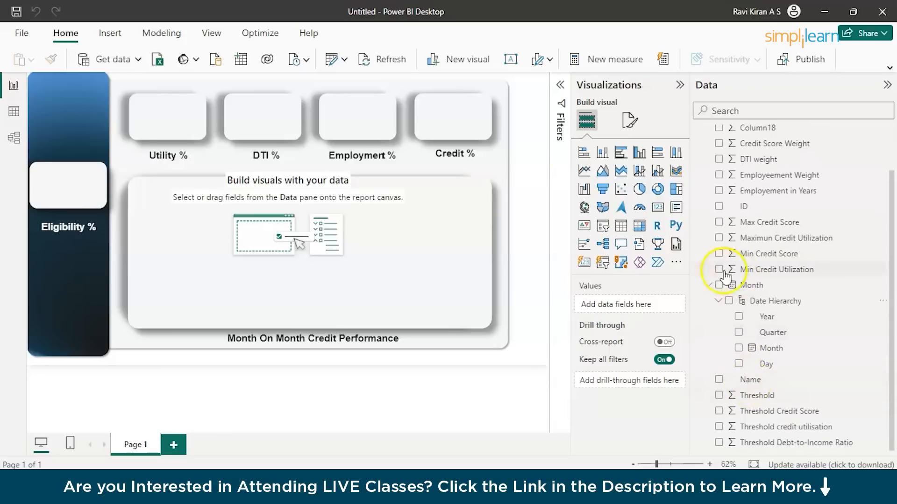
Delete Column18 from the Updated_Candidates_Data table in the table view.
{"action": "left_click", "coordinate": [14, 111]}
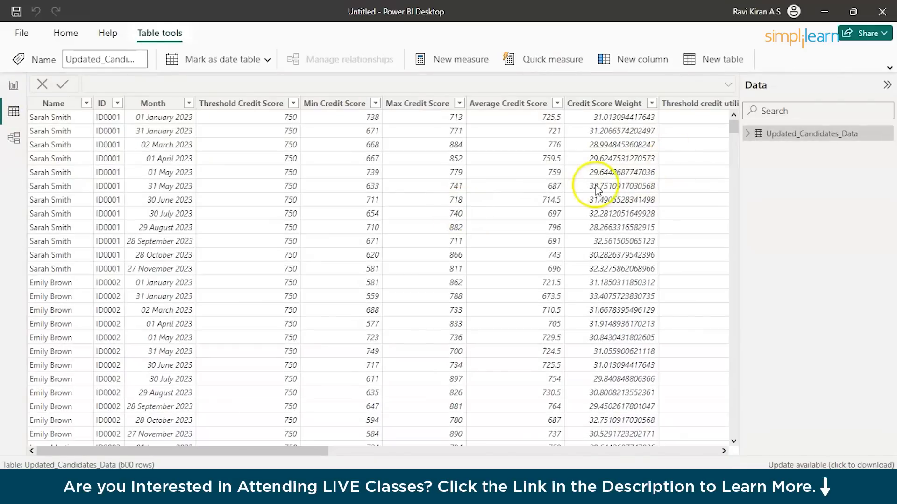
{"action": "scroll", "coordinate": [597, 189], "scroll_direction": "right", "scroll_amount": 5}
{"action": "scroll", "coordinate": [598, 190], "scroll_direction": "right", "scroll_amount": 5}
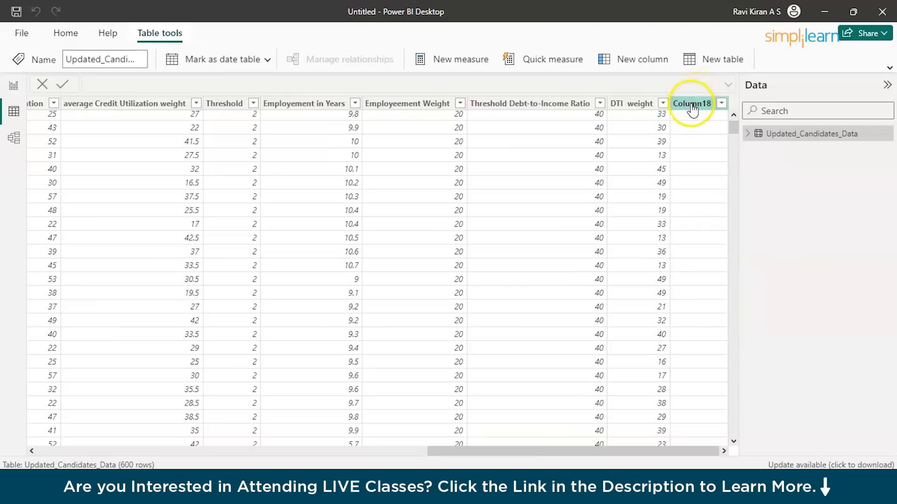
{"action": "left_click", "coordinate": [692, 106]}
{"action": "right_click", "coordinate": [693, 105]}
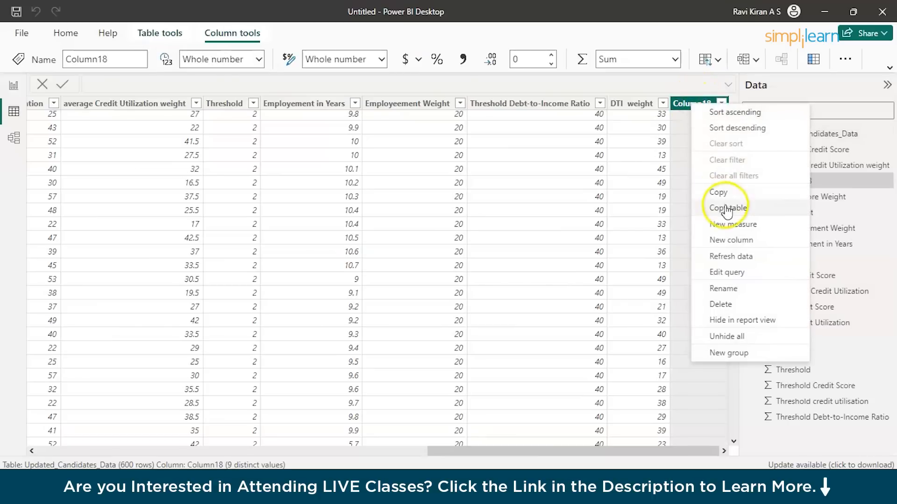
{"action": "left_click", "coordinate": [723, 304]}
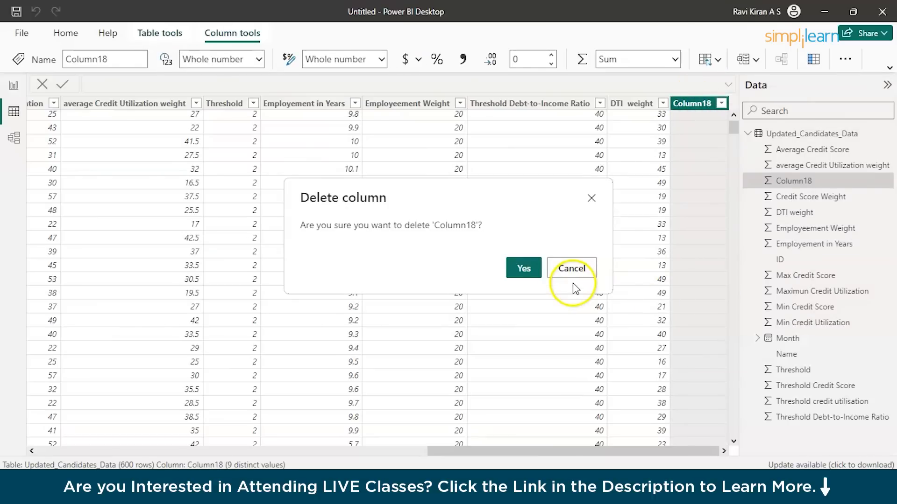
{"action": "left_click", "coordinate": [521, 271]}
Examine the candidate table's credit score, credit utilization and employment columns in the table view.
{"action": "scroll", "coordinate": [196, 198], "scroll_direction": "right", "scroll_amount": 5}
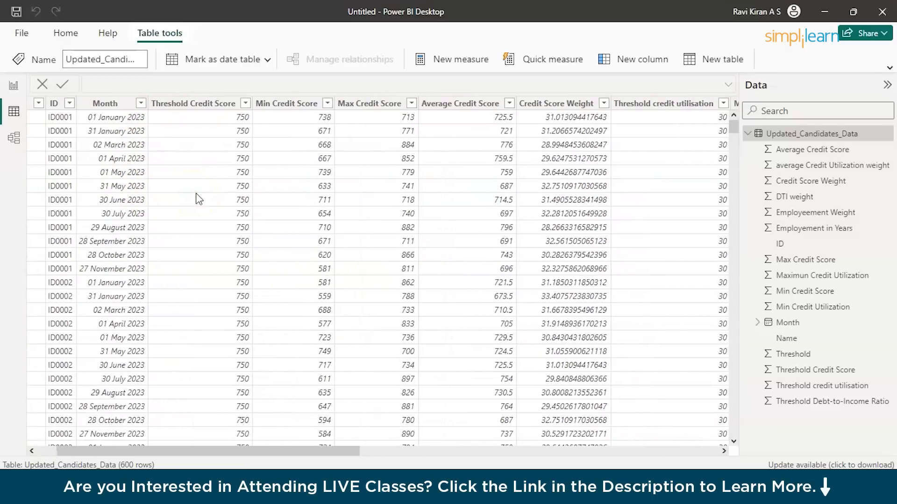
{"action": "scroll", "coordinate": [196, 199], "scroll_direction": "right", "scroll_amount": 1}
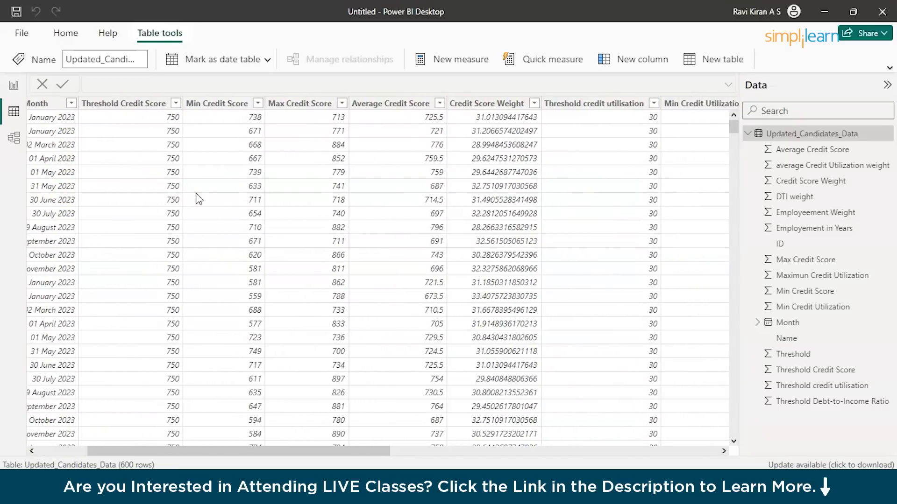
{"action": "scroll", "coordinate": [196, 197], "scroll_direction": "right", "scroll_amount": 1}
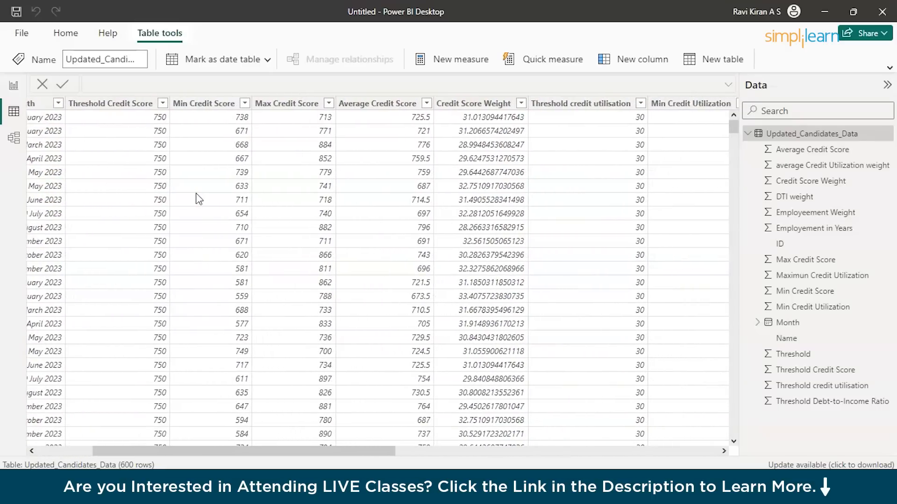
{"action": "scroll", "coordinate": [406, 166], "scroll_direction": "right", "scroll_amount": 4}
{"action": "scroll", "coordinate": [407, 165], "scroll_direction": "right", "scroll_amount": 20}
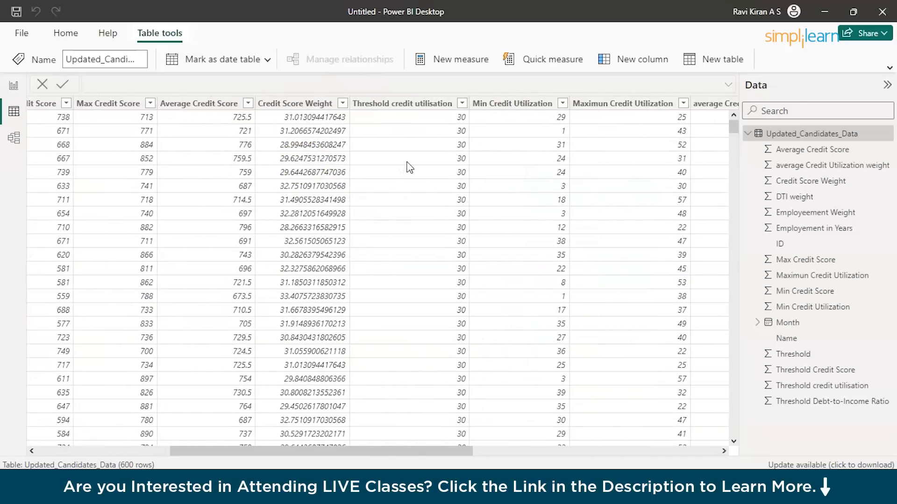
{"action": "scroll", "coordinate": [409, 166], "scroll_direction": "right", "scroll_amount": 12}
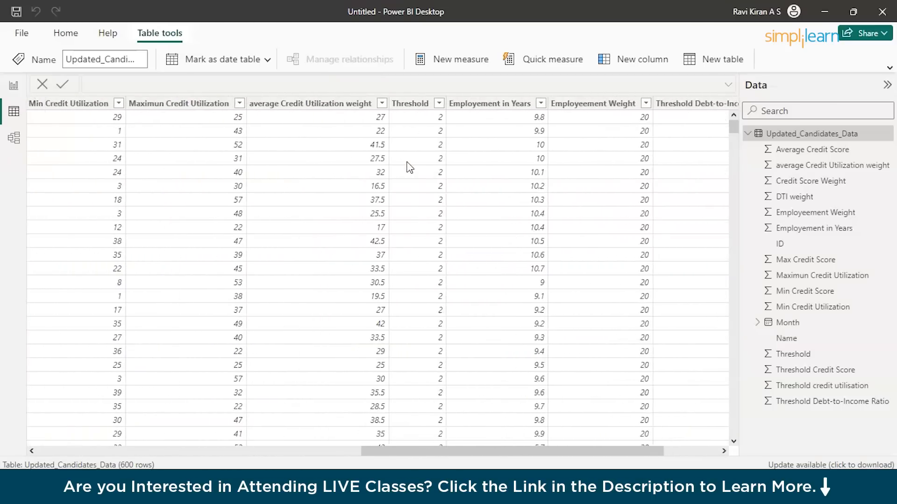
{"action": "scroll", "coordinate": [410, 166], "scroll_direction": "left", "scroll_amount": 20}
{"action": "scroll", "coordinate": [409, 168], "scroll_direction": "left", "scroll_amount": 3}
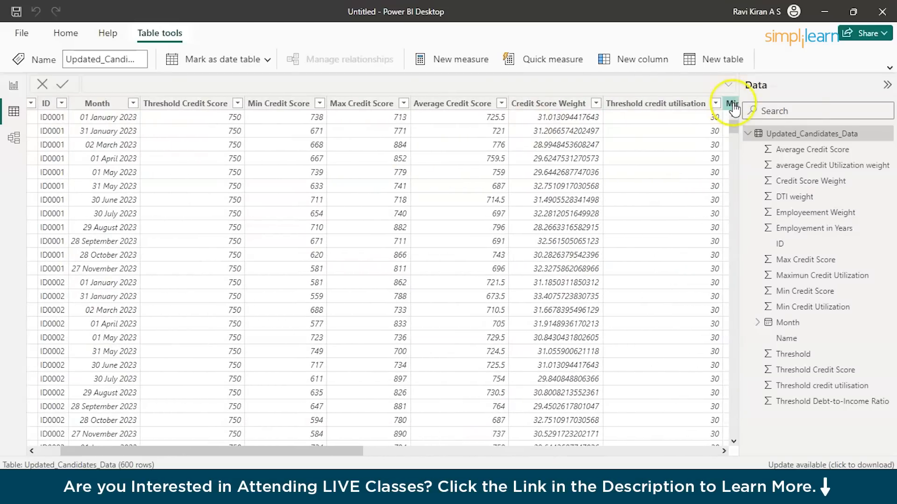
{"action": "left_click", "coordinate": [884, 86]}
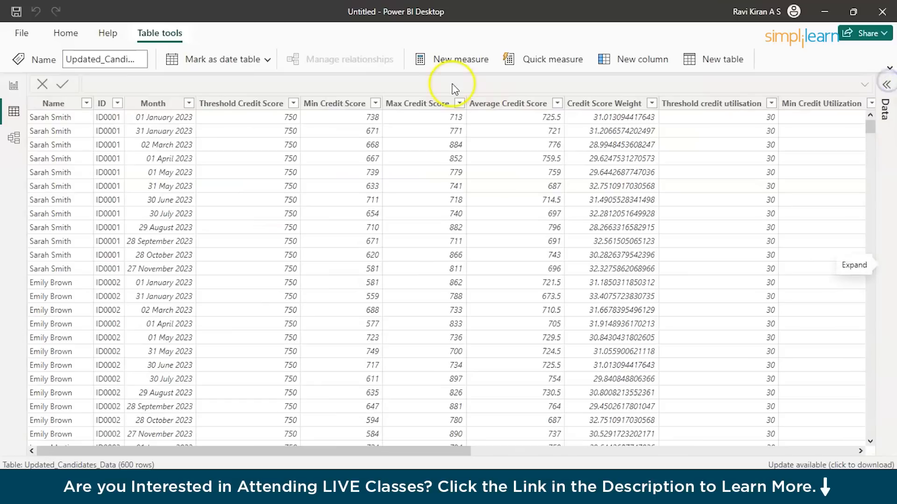
Add a slicer visual to the report page and place it over the upper part of the blue sidebar.
{"action": "left_click", "coordinate": [17, 90]}
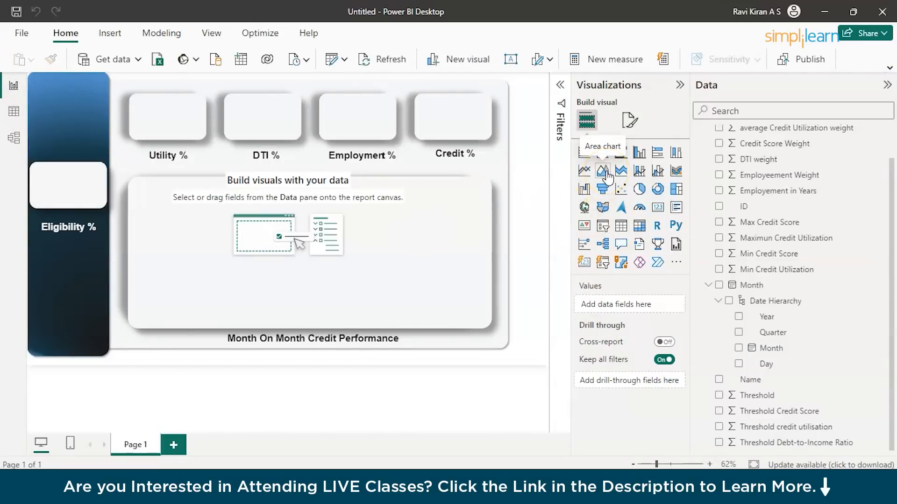
{"action": "left_click", "coordinate": [578, 173]}
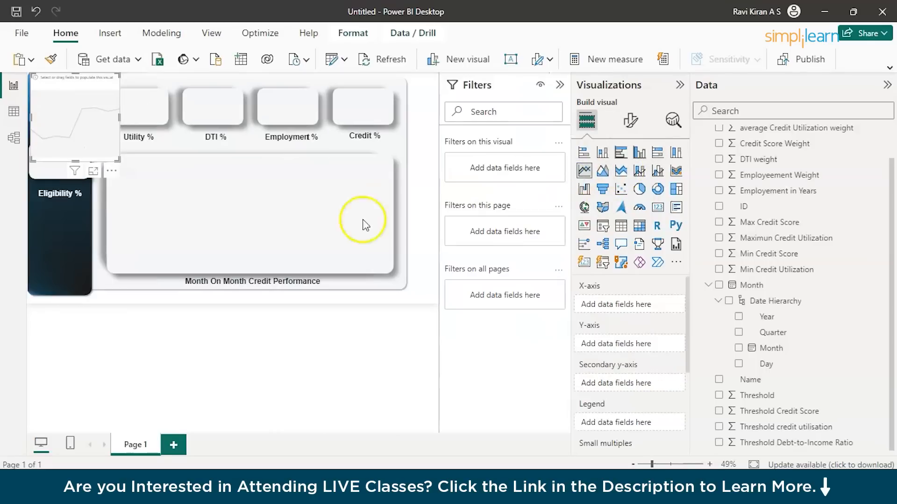
{"action": "left_click", "coordinate": [559, 85]}
{"action": "left_click_drag", "start_coordinate": [107, 159], "coordinate": [309, 275]}
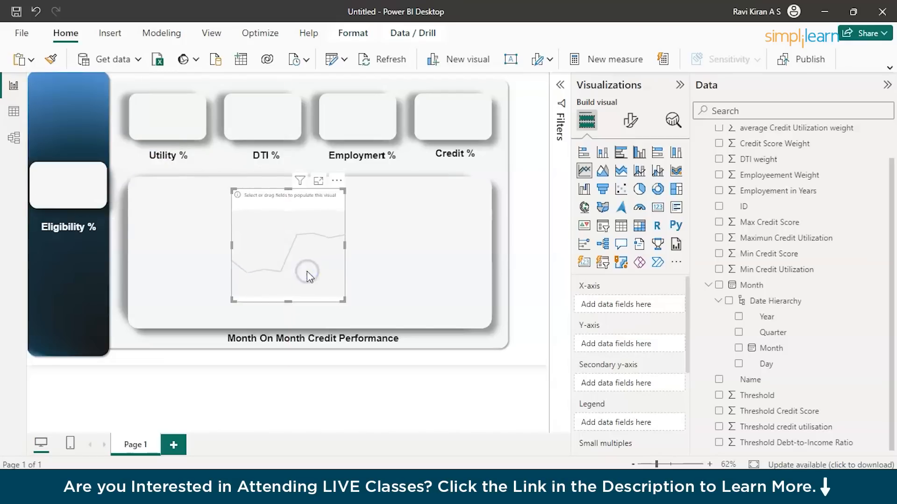
{"action": "left_click", "coordinate": [602, 225]}
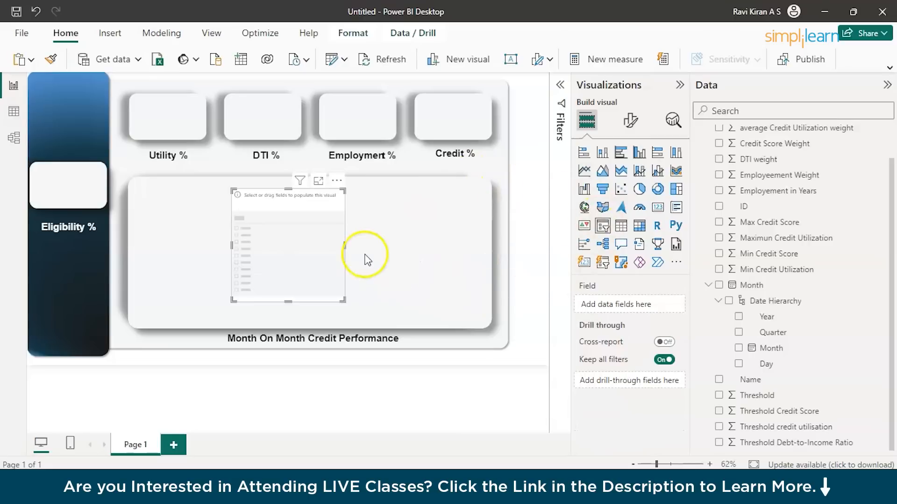
{"action": "left_click_drag", "start_coordinate": [284, 242], "coordinate": [80, 135]}
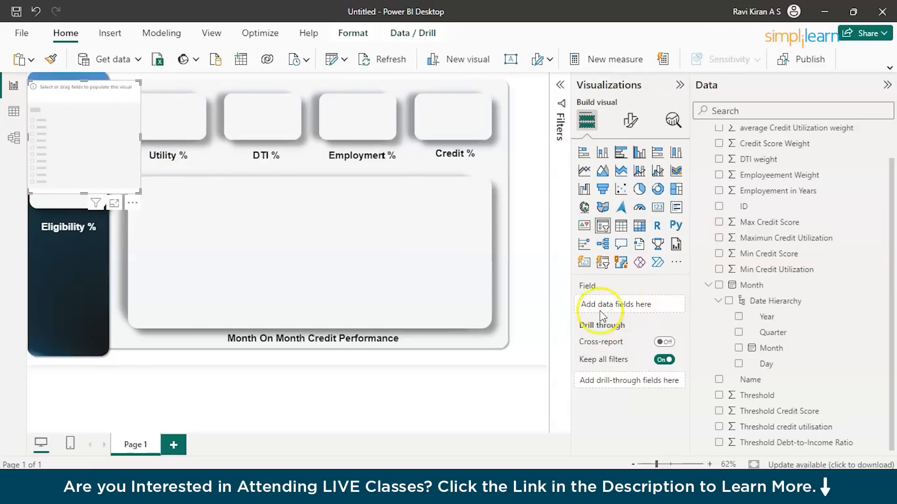
Assign the Name field to the slicer.
{"action": "left_click", "coordinate": [634, 121]}
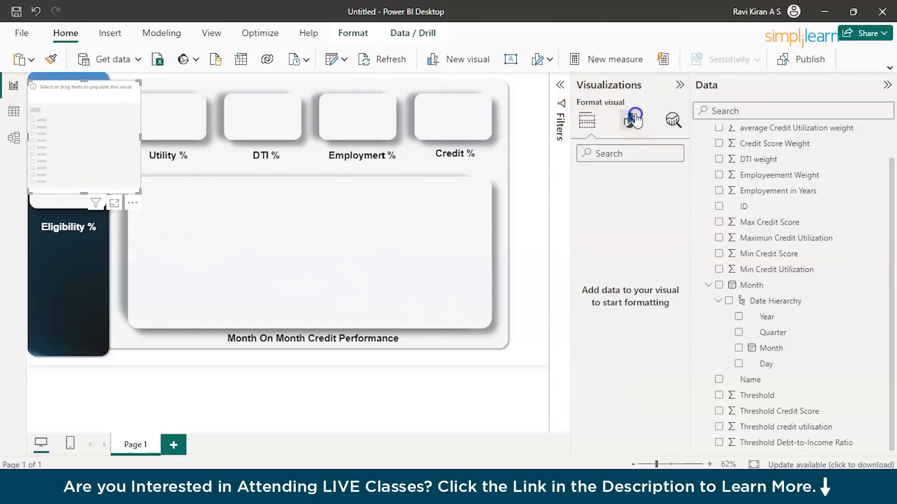
{"action": "left_click", "coordinate": [588, 130]}
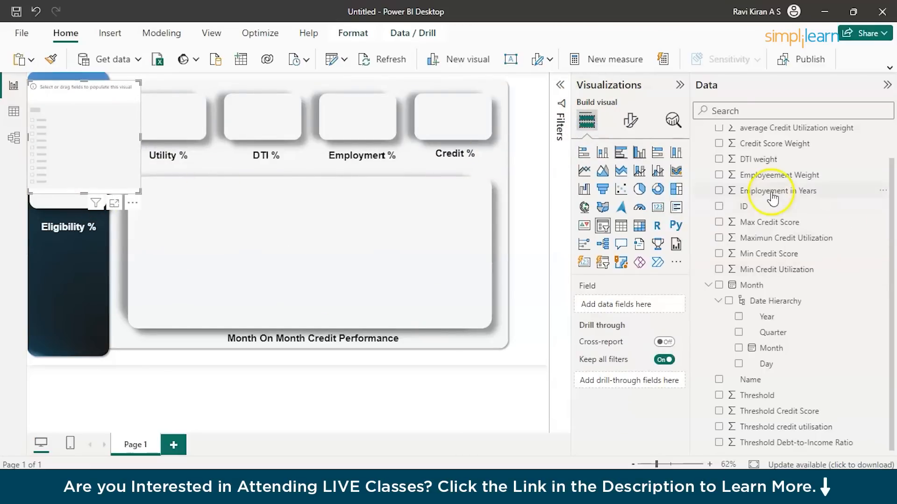
{"action": "scroll", "coordinate": [733, 214], "scroll_direction": "up", "scroll_amount": 2}
{"action": "scroll", "coordinate": [733, 239], "scroll_direction": "down", "scroll_amount": 2}
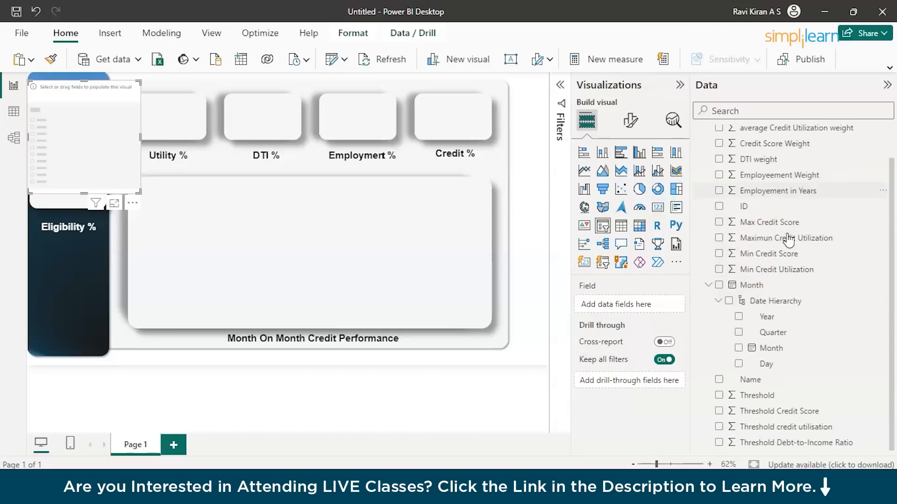
{"action": "left_click", "coordinate": [748, 380]}
{"action": "left_click_drag", "start_coordinate": [748, 384], "coordinate": [621, 306]}
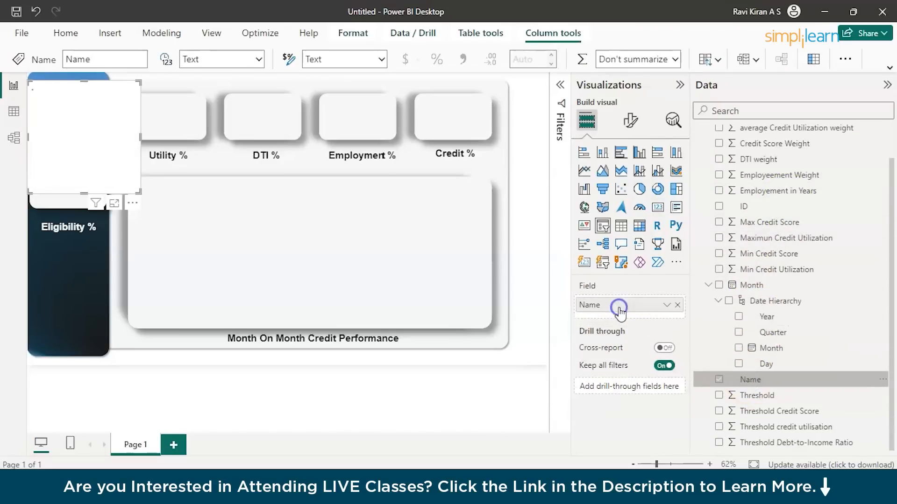
Change the Name slicer's style to Dropdown.
{"action": "left_click", "coordinate": [630, 121]}
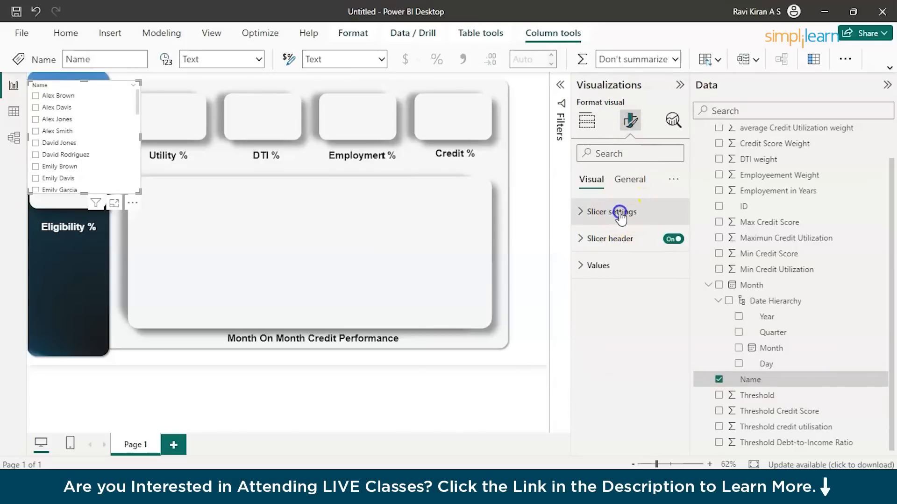
{"action": "left_click", "coordinate": [620, 213]}
{"action": "left_click", "coordinate": [620, 276]}
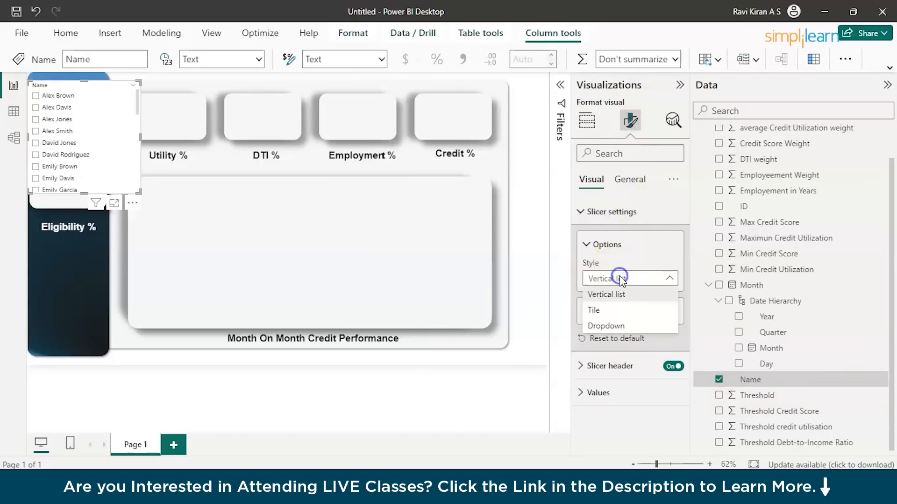
{"action": "left_click", "coordinate": [615, 325]}
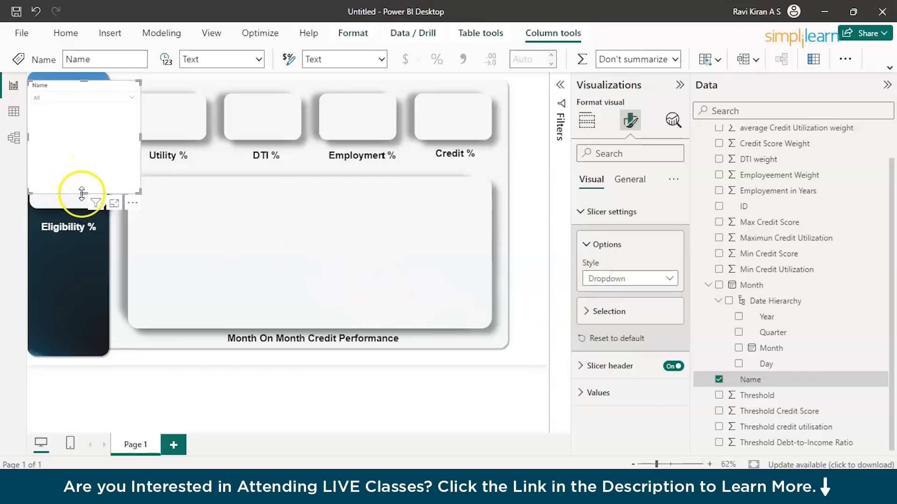
Shrink the Name slicer to the blue sidebar's width and position it above the Eligibility % box.
{"action": "left_click_drag", "start_coordinate": [83, 193], "coordinate": [84, 110]}
{"action": "left_click_drag", "start_coordinate": [140, 96], "coordinate": [70, 91]}
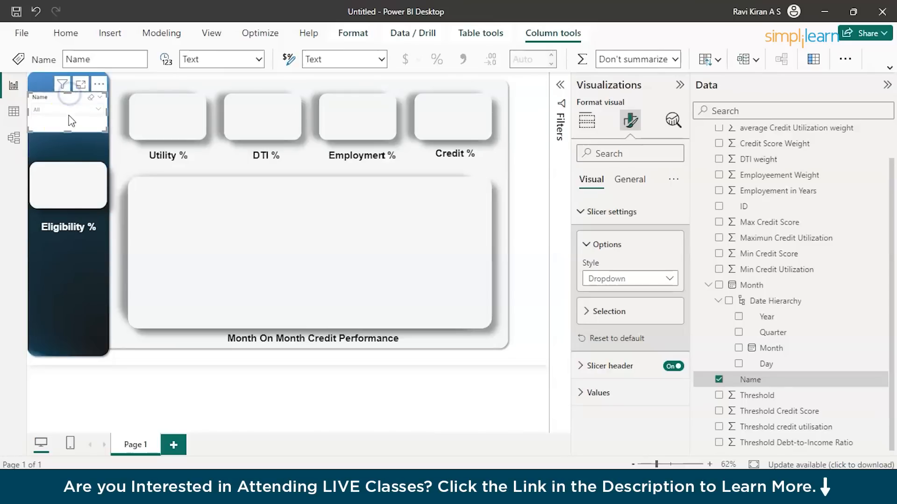
{"action": "left_click_drag", "start_coordinate": [67, 133], "coordinate": [61, 108]}
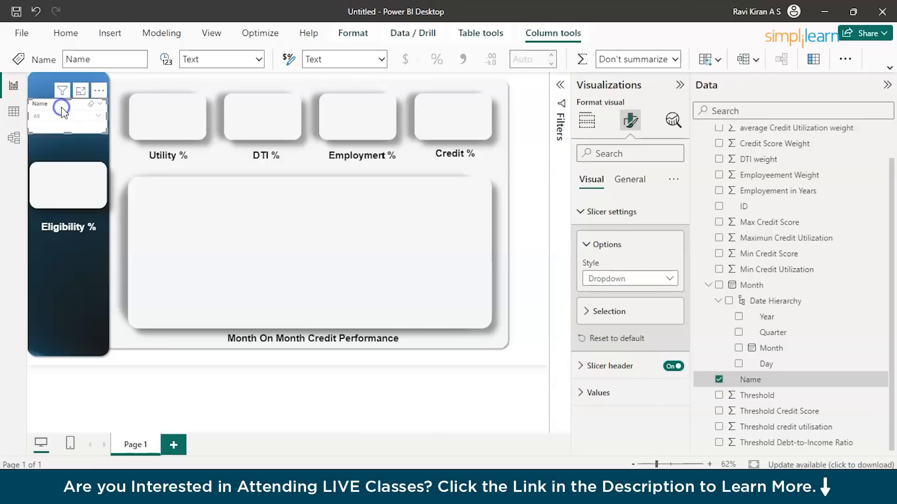
Make the Name slicer's header text bold.
{"action": "left_click", "coordinate": [590, 366]}
{"action": "scroll", "coordinate": [589, 366], "scroll_direction": "down", "scroll_amount": 2}
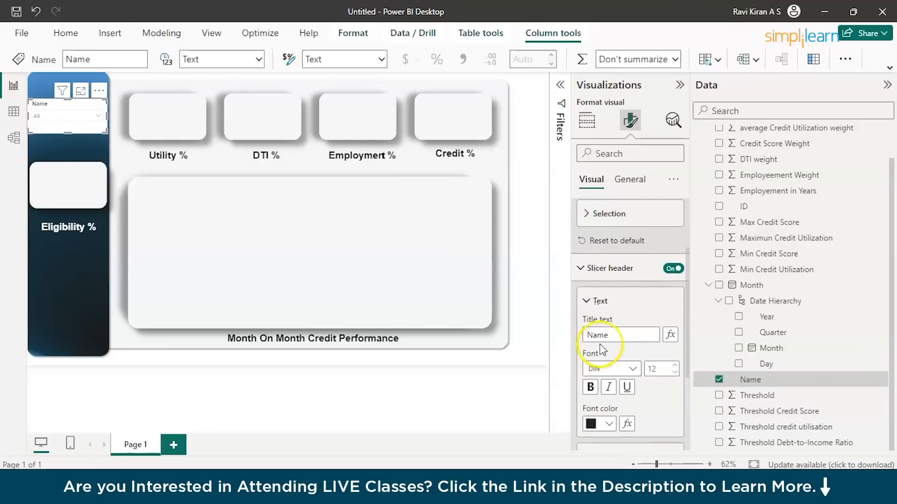
{"action": "left_click", "coordinate": [590, 386]}
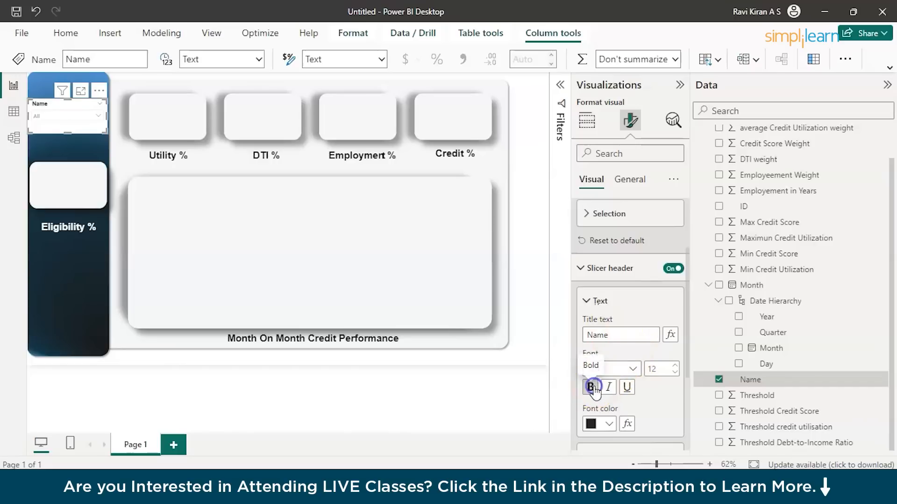
{"action": "scroll", "coordinate": [595, 393], "scroll_direction": "down", "scroll_amount": 2}
{"action": "left_click", "coordinate": [597, 365]}
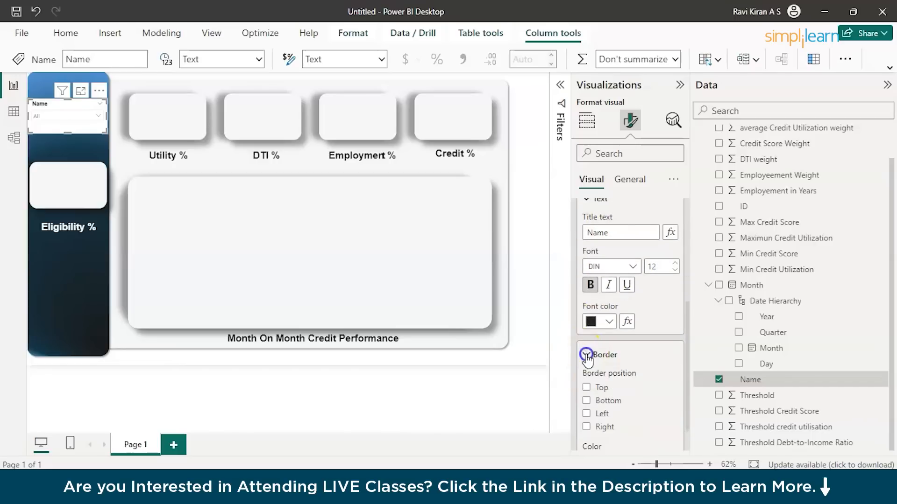
{"action": "scroll", "coordinate": [590, 389], "scroll_direction": "down", "scroll_amount": 3}
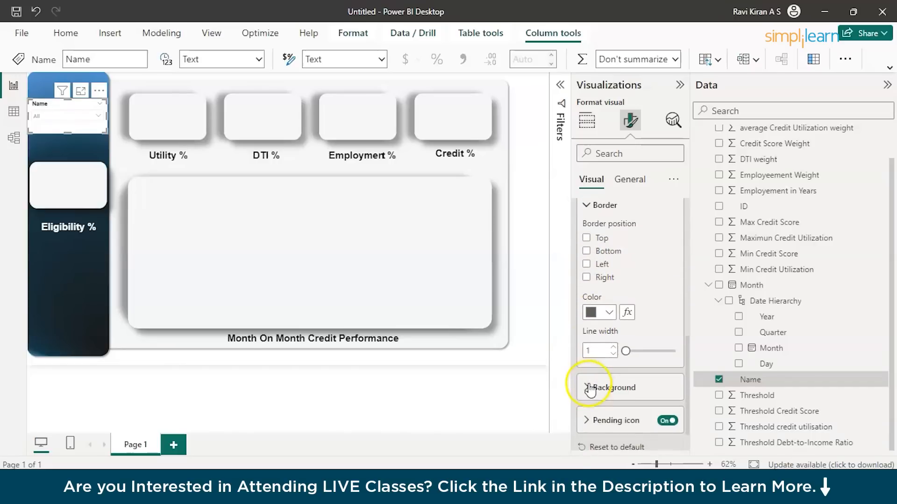
{"action": "left_click", "coordinate": [590, 386]}
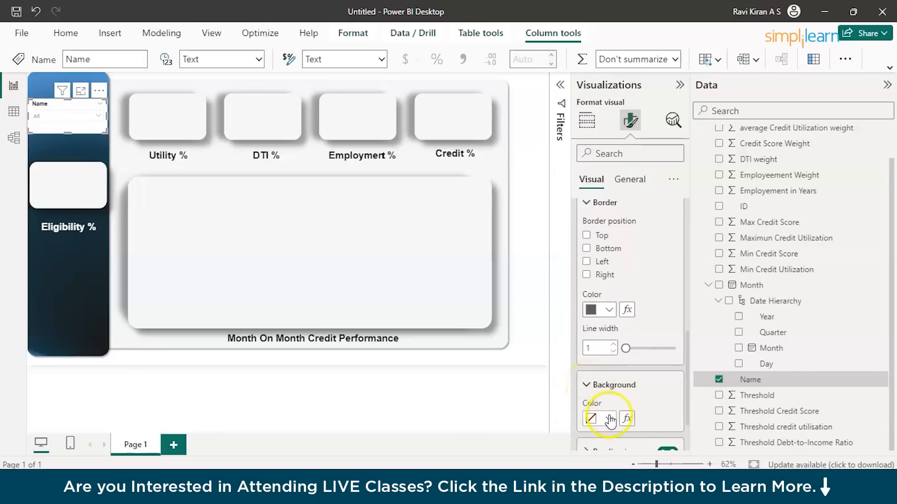
{"action": "scroll", "coordinate": [610, 418], "scroll_direction": "down", "scroll_amount": 2}
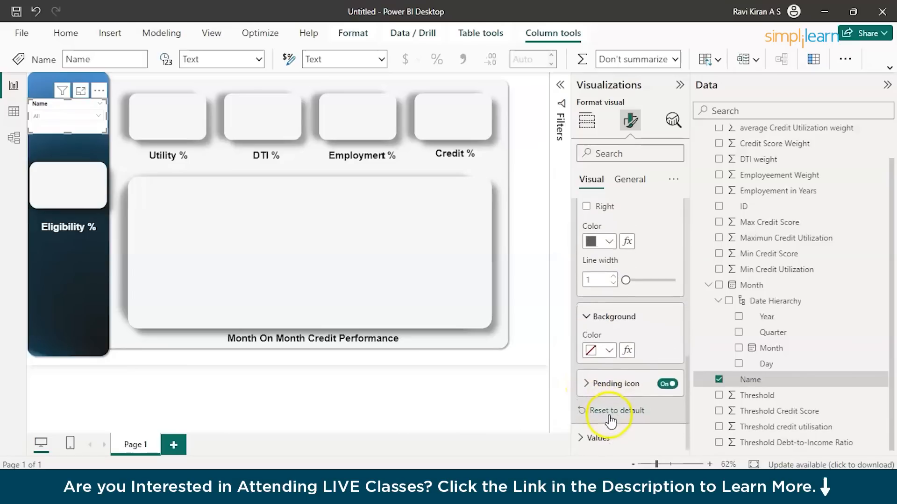
Try 100% transparency on the Name slicer's background and restore it to 0%.
{"action": "left_click", "coordinate": [621, 183]}
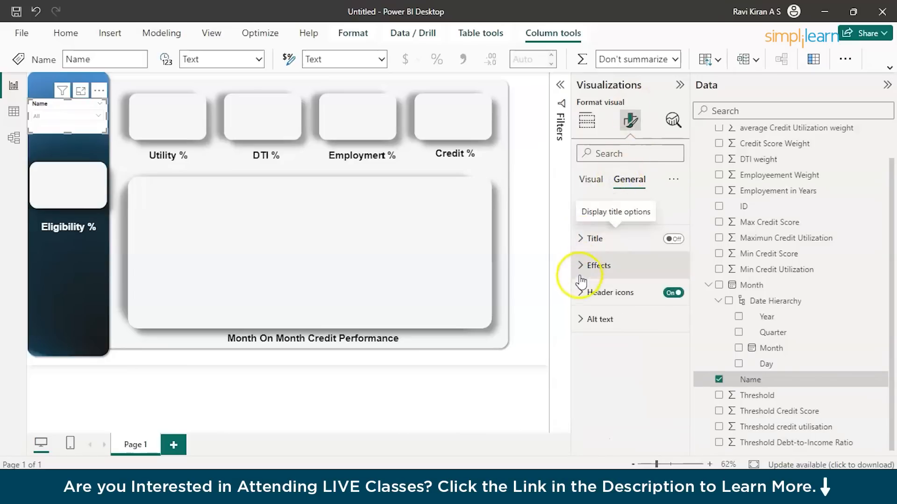
{"action": "left_click", "coordinate": [580, 293]}
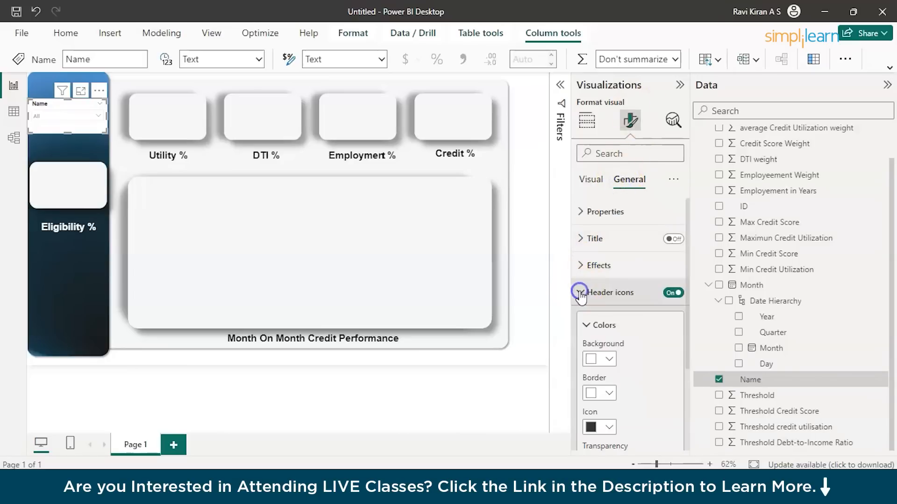
{"action": "left_click", "coordinate": [580, 265]}
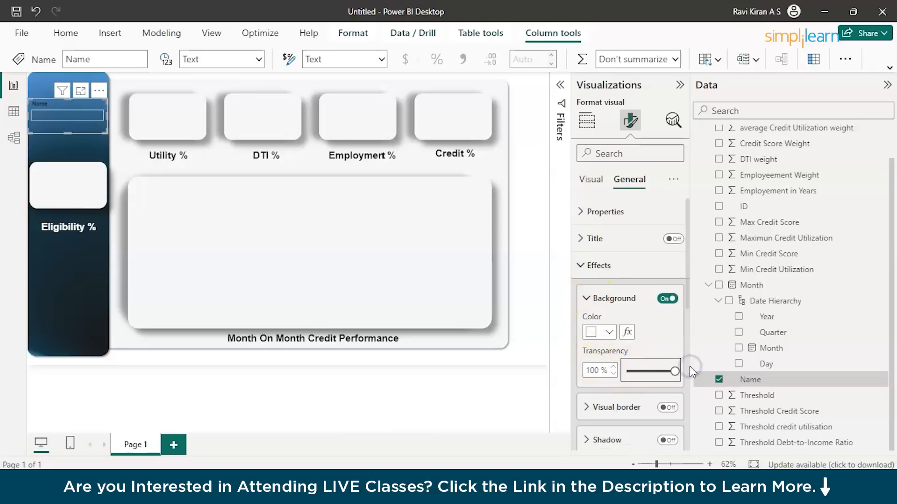
{"action": "left_click_drag", "start_coordinate": [674, 371], "coordinate": [625, 371]}
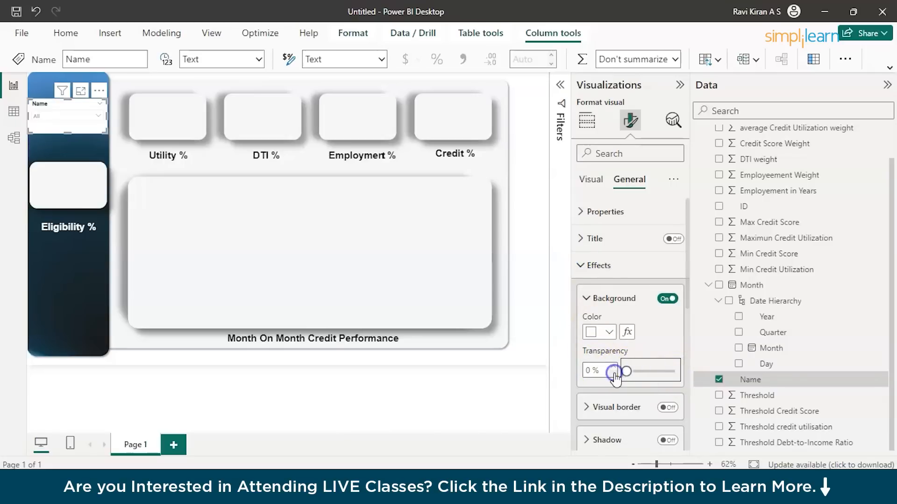
Turn on the Name slicer's shadow and visual border, and set the border color to dark gray.
{"action": "left_click", "coordinate": [586, 407]}
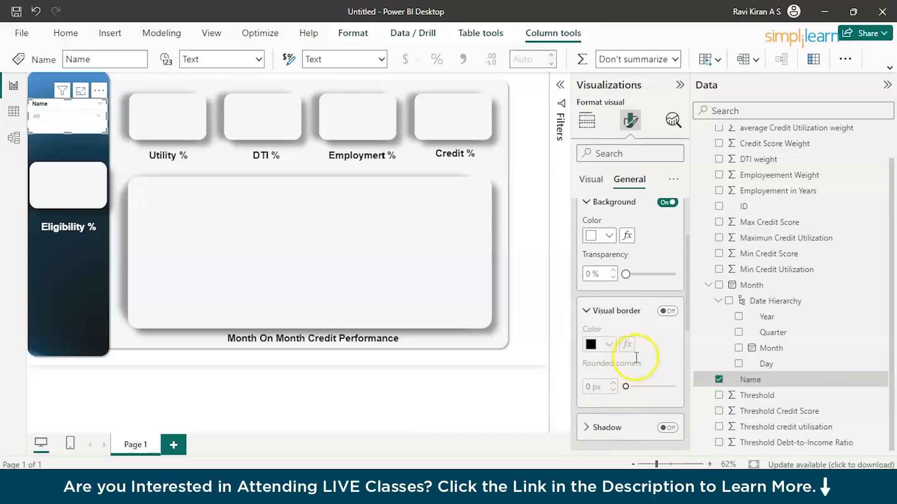
{"action": "left_click", "coordinate": [587, 428]}
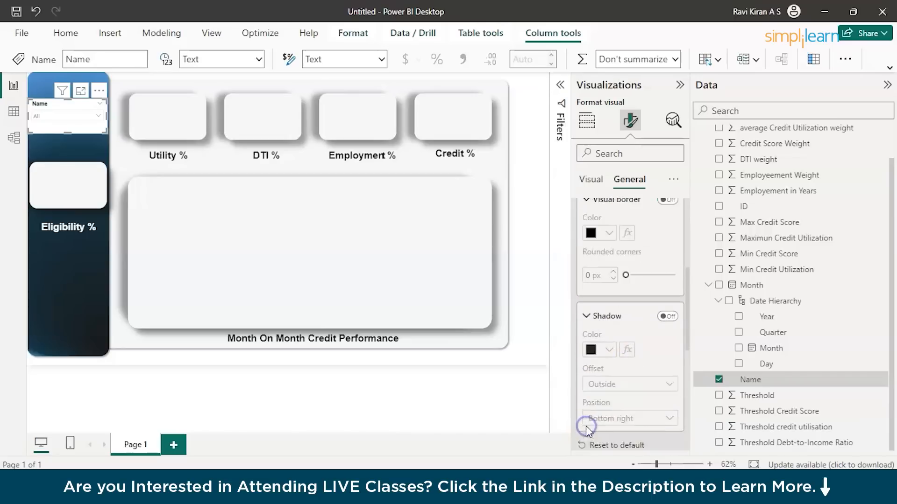
{"action": "scroll", "coordinate": [614, 348], "scroll_direction": "up", "scroll_amount": 5}
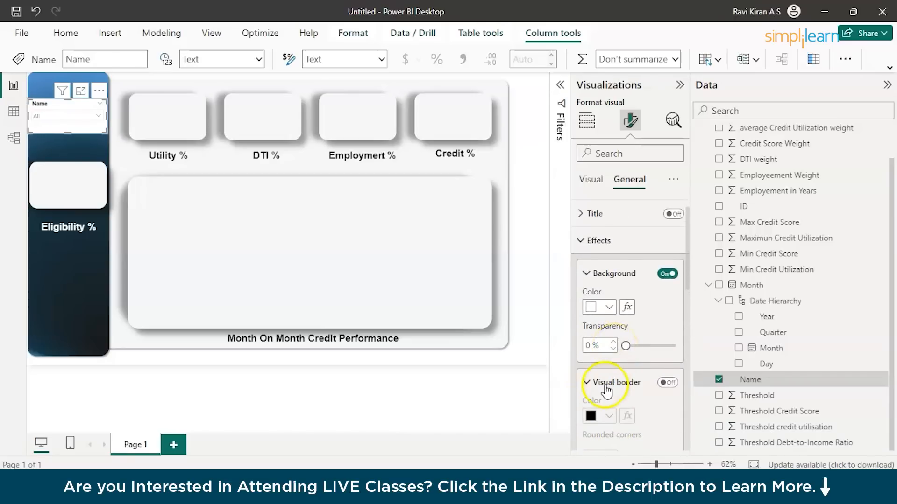
{"action": "scroll", "coordinate": [607, 391], "scroll_direction": "down", "scroll_amount": 3}
{"action": "left_click", "coordinate": [666, 393]}
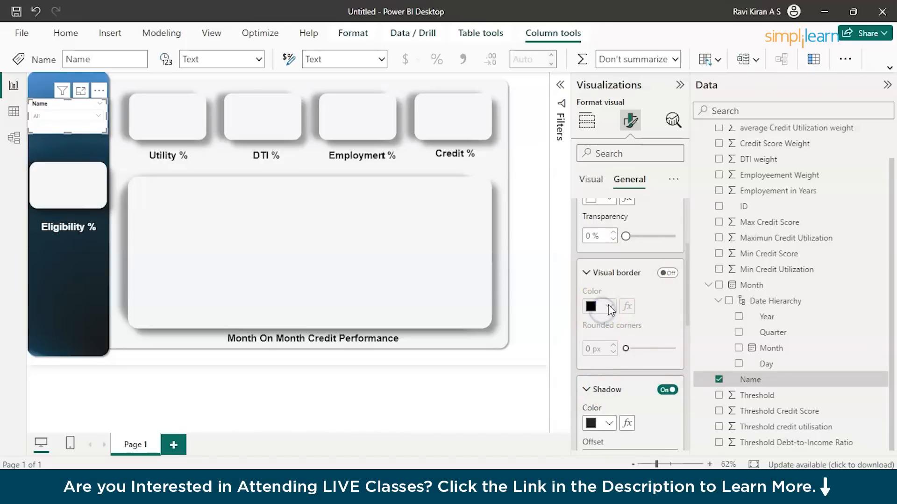
{"action": "left_click", "coordinate": [662, 273]}
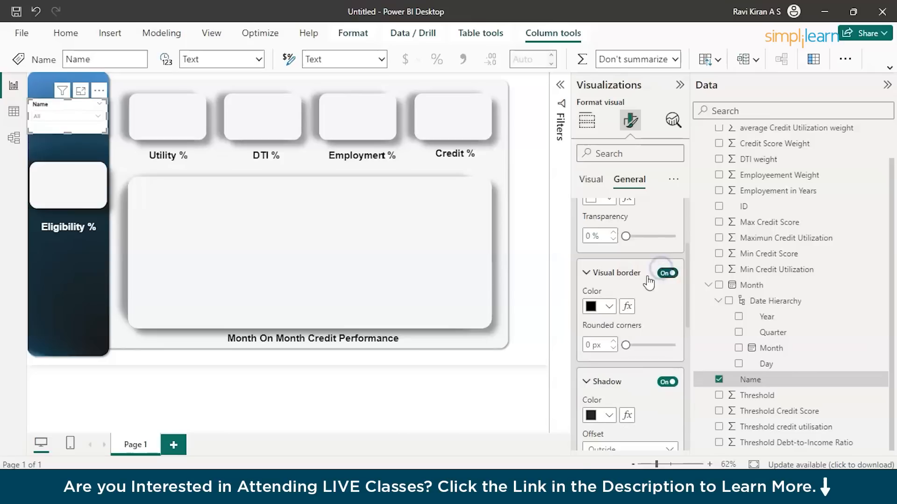
{"action": "left_click", "coordinate": [608, 306]}
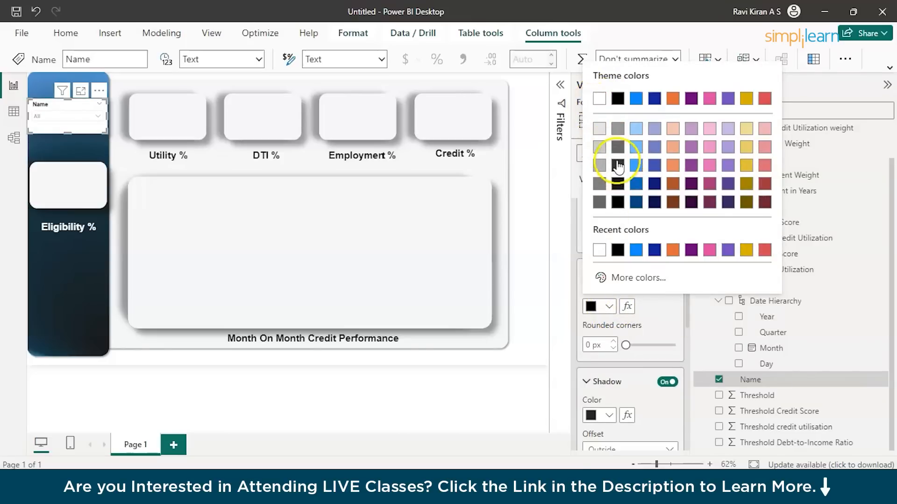
{"action": "left_click", "coordinate": [617, 146]}
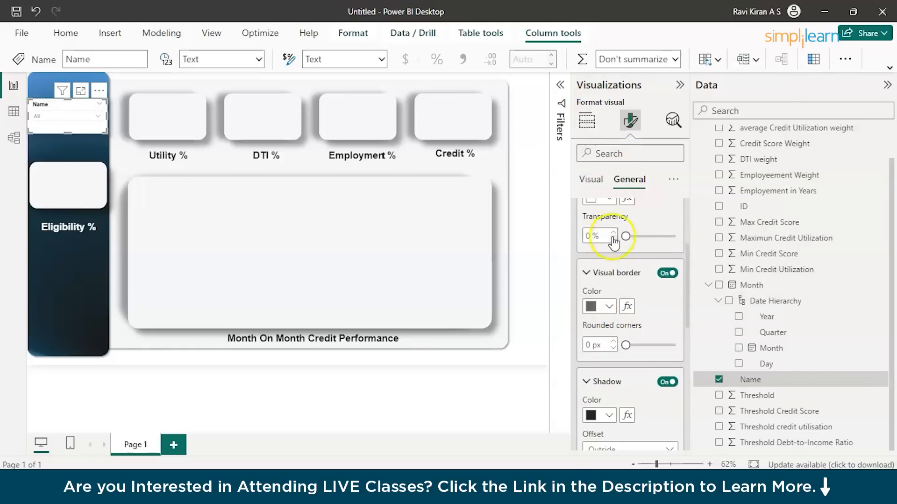
Try intermediate transparency levels such as 81% and 54% on the slicer's background and return it to 0%.
{"action": "scroll", "coordinate": [651, 282], "scroll_direction": "up", "scroll_amount": 2}
{"action": "left_click", "coordinate": [626, 298]}
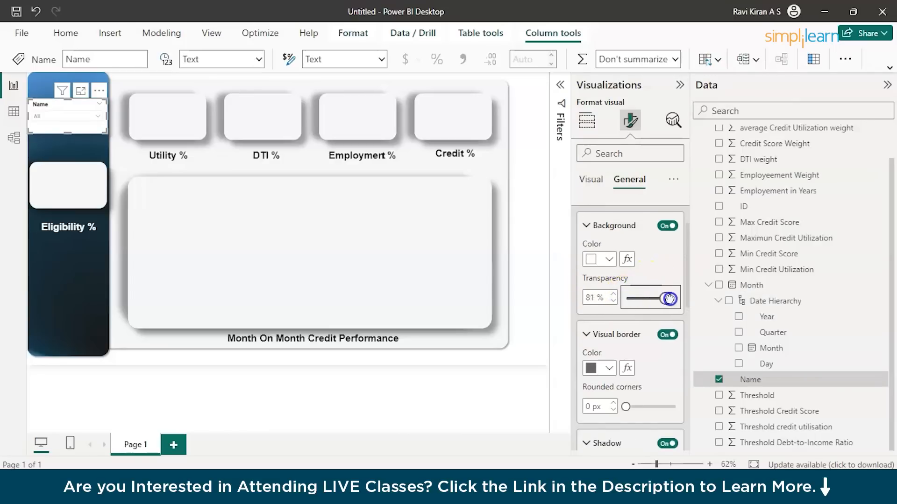
{"action": "left_click_drag", "start_coordinate": [652, 303], "coordinate": [653, 301]}
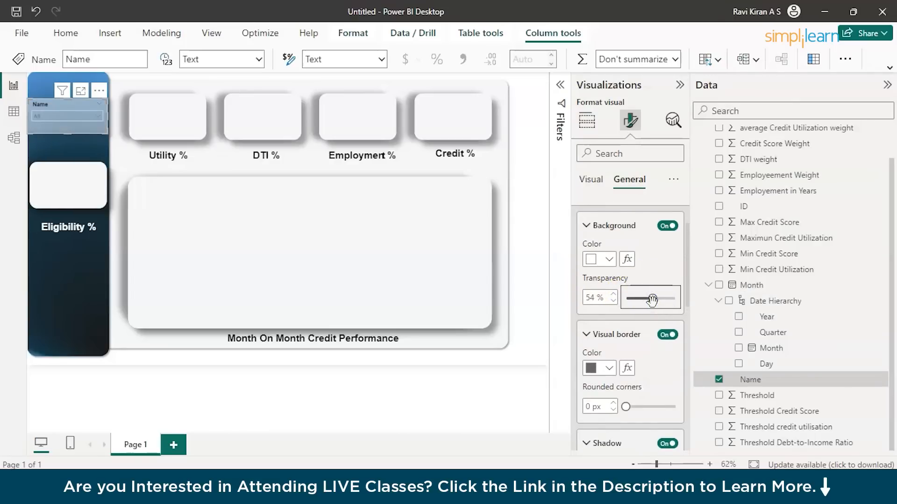
{"action": "left_click_drag", "start_coordinate": [643, 302], "coordinate": [598, 315]}
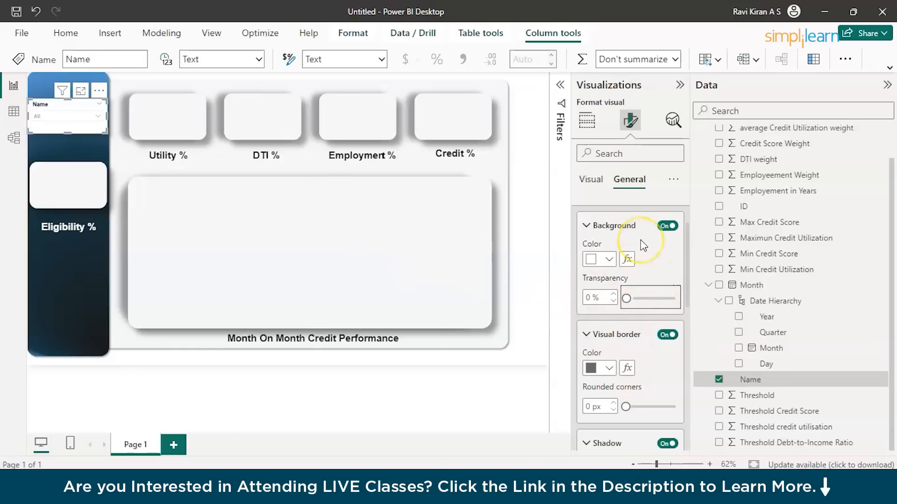
Set the rounded corners of the Name slicer's border to 15 px and deselect the slicer.
{"action": "scroll", "coordinate": [640, 240], "scroll_direction": "down", "scroll_amount": 3}
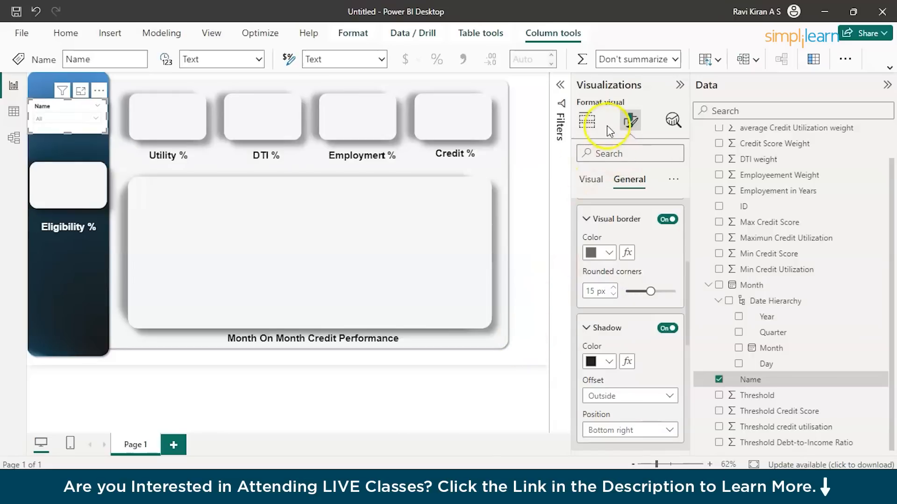
{"action": "left_click", "coordinate": [587, 120]}
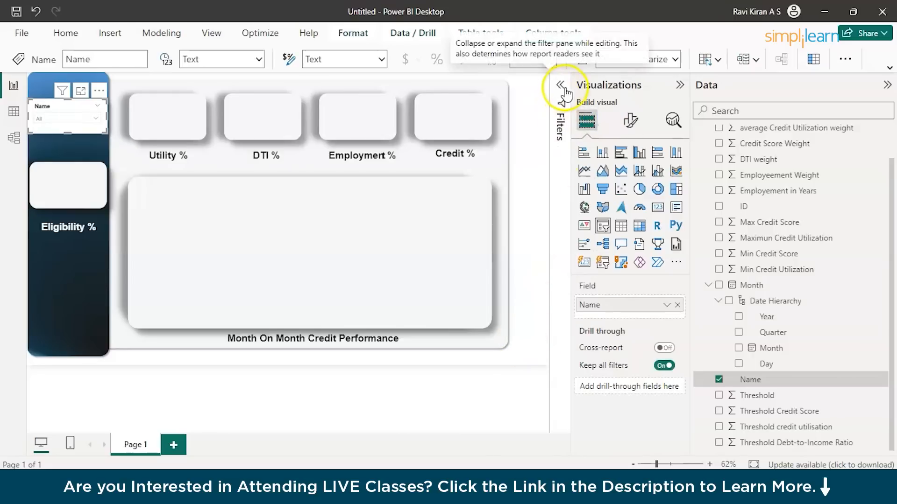
{"action": "left_click", "coordinate": [487, 154]}
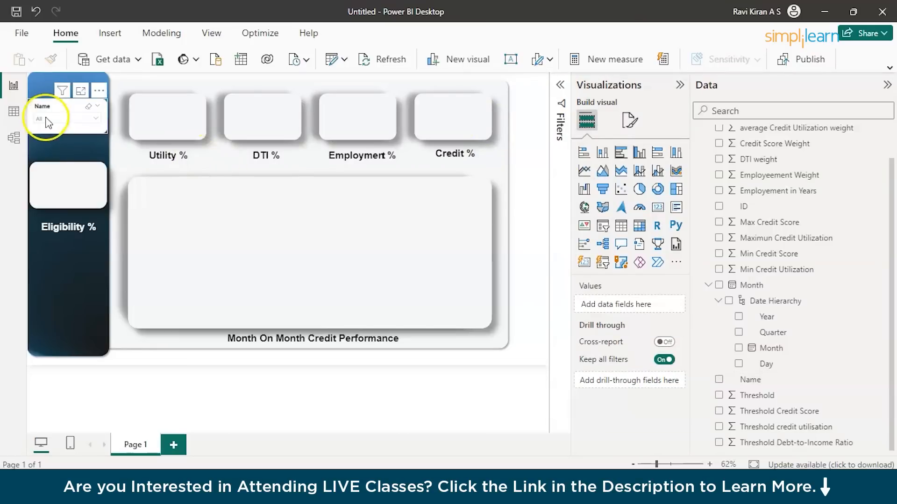
Make the Name slicer's values bold and check the list of names in its dropdown.
{"action": "left_click", "coordinate": [68, 119]}
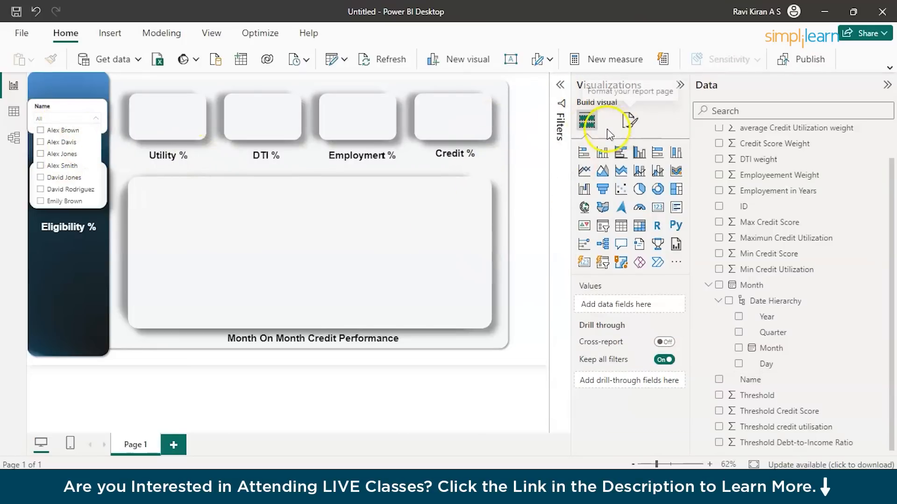
{"action": "left_click", "coordinate": [60, 103]}
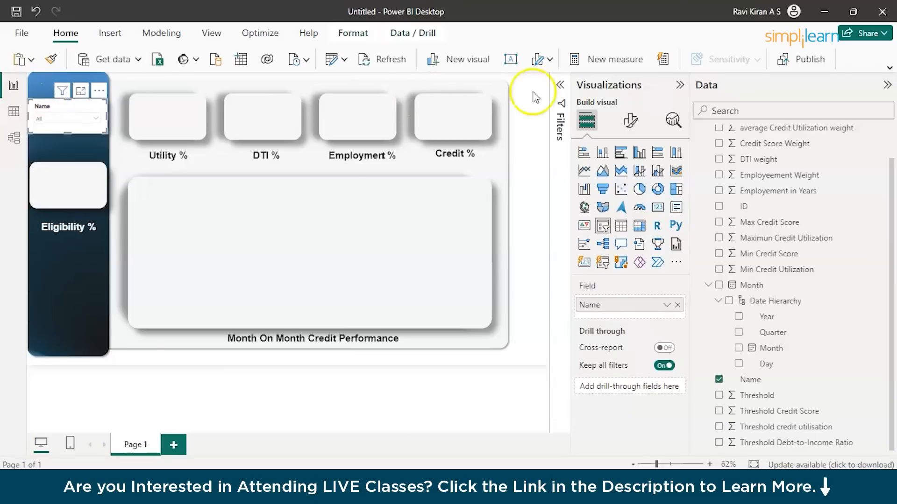
{"action": "left_click", "coordinate": [631, 120]}
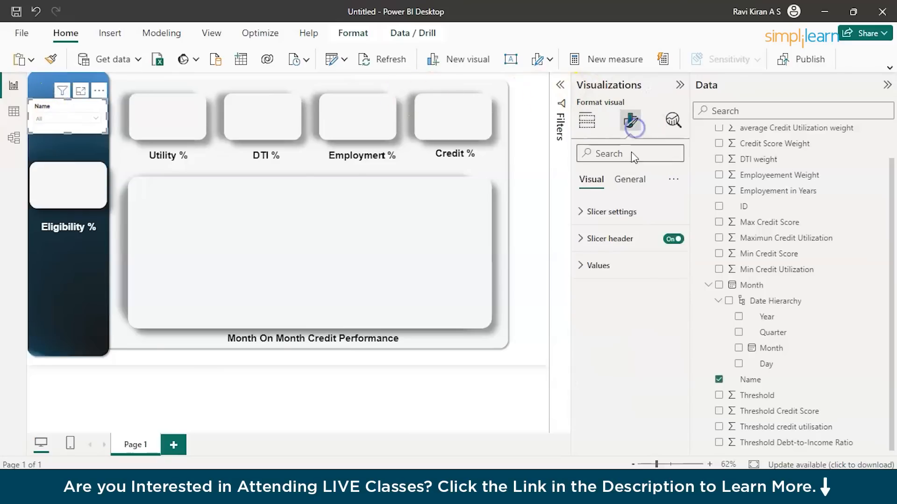
{"action": "left_click", "coordinate": [591, 259]}
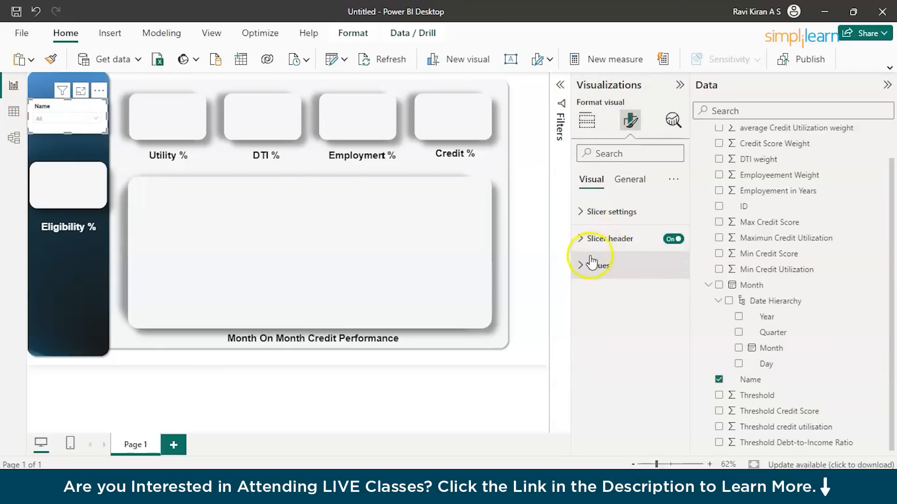
{"action": "left_click", "coordinate": [594, 350]}
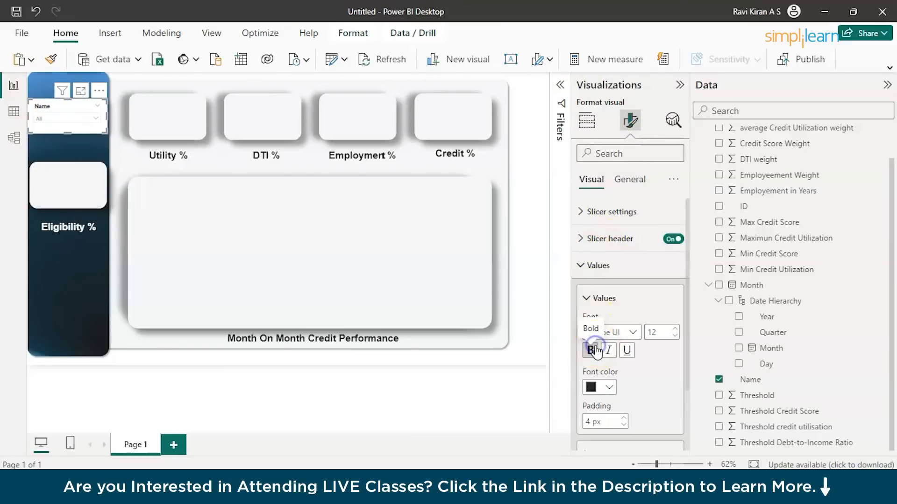
{"action": "left_click", "coordinate": [97, 123]}
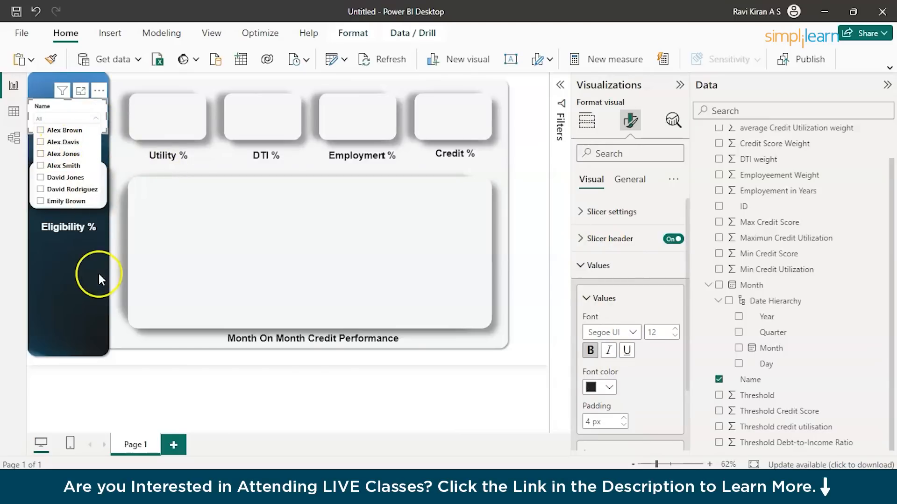
{"action": "left_click", "coordinate": [406, 401]}
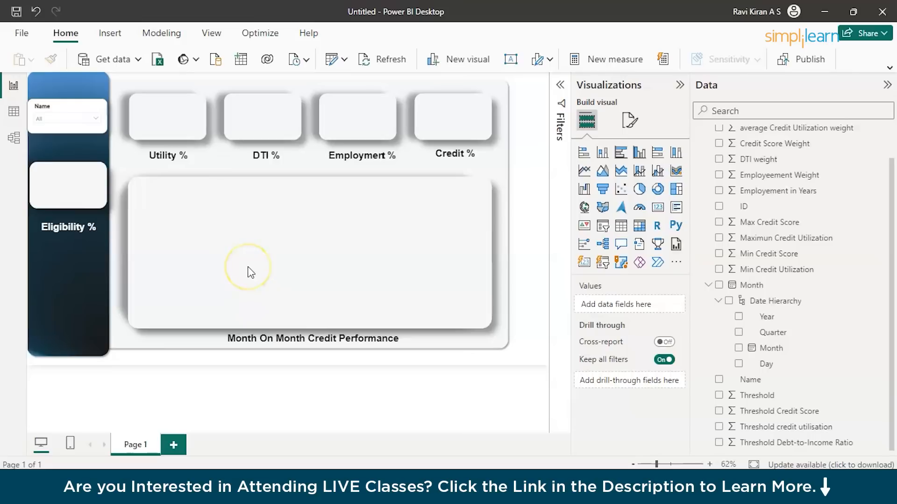
{"action": "left_click", "coordinate": [286, 254]}
{"action": "left_click", "coordinate": [321, 270]}
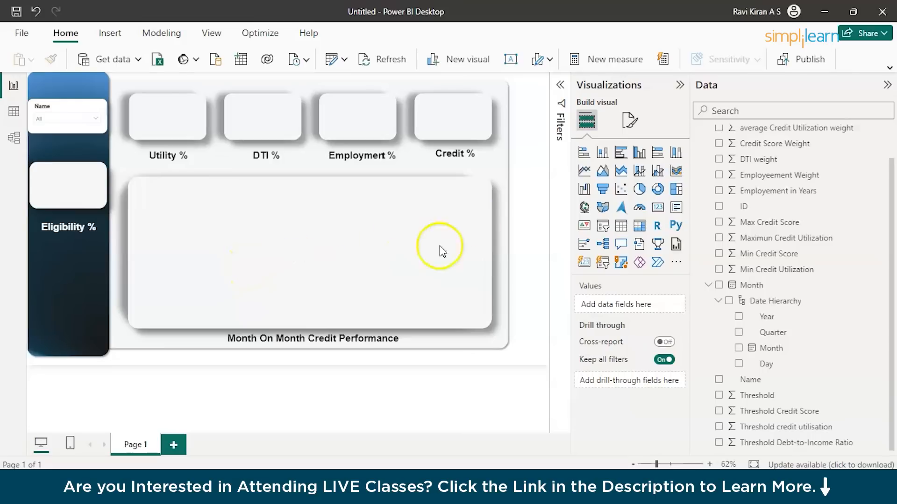
{"action": "left_click", "coordinate": [413, 234]}
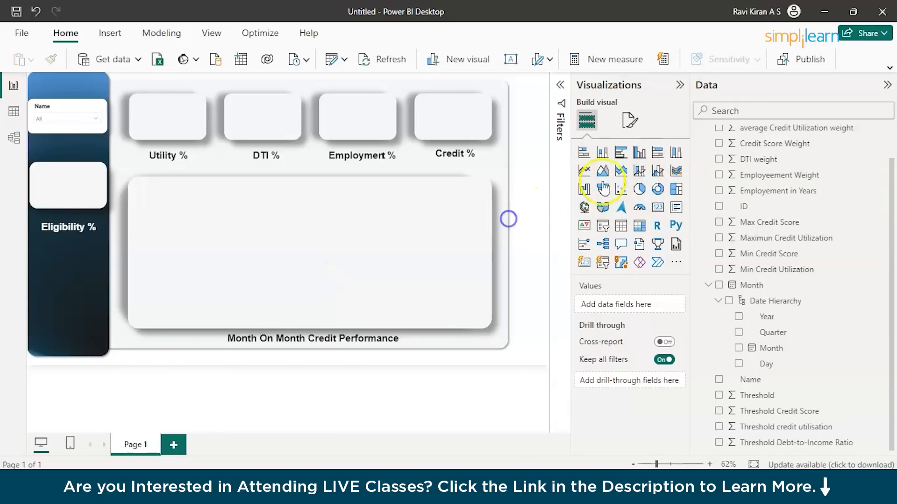
Insert a line chart, move it into the Month On Month Credit Performance panel and enlarge it there.
{"action": "left_click", "coordinate": [586, 172]}
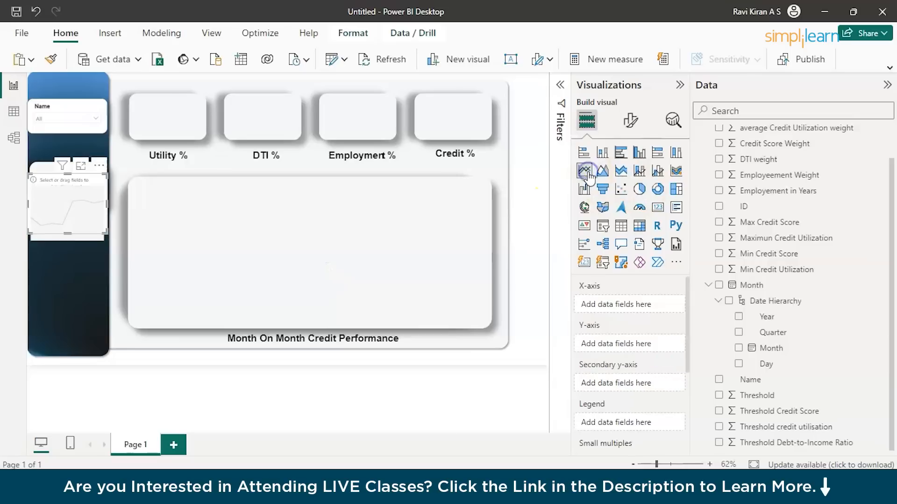
{"action": "left_click_drag", "start_coordinate": [59, 200], "coordinate": [228, 234]}
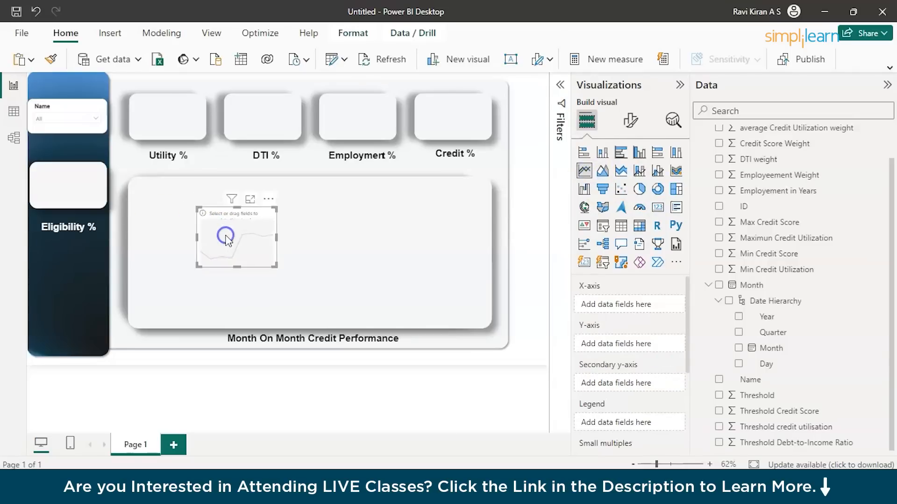
{"action": "left_click", "coordinate": [276, 267]}
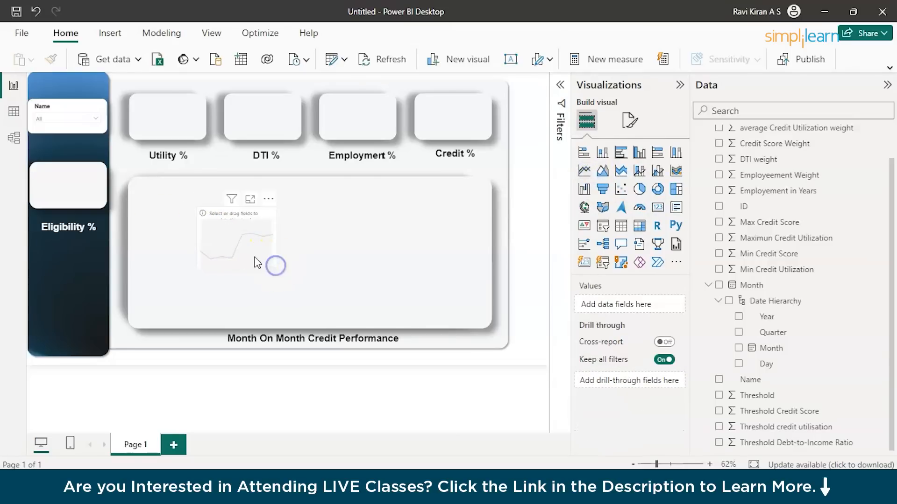
{"action": "left_click", "coordinate": [254, 260]}
{"action": "left_click_drag", "start_coordinate": [272, 267], "coordinate": [361, 303]}
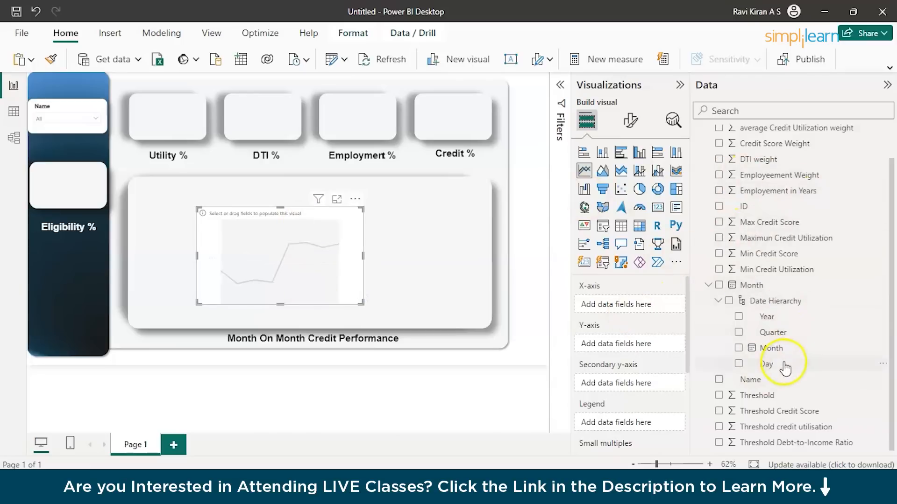
Try plotting Month on the line chart's Y-axis with average Credit Utilization weight on the X-axis.
{"action": "left_click_drag", "start_coordinate": [770, 354], "coordinate": [647, 349]}
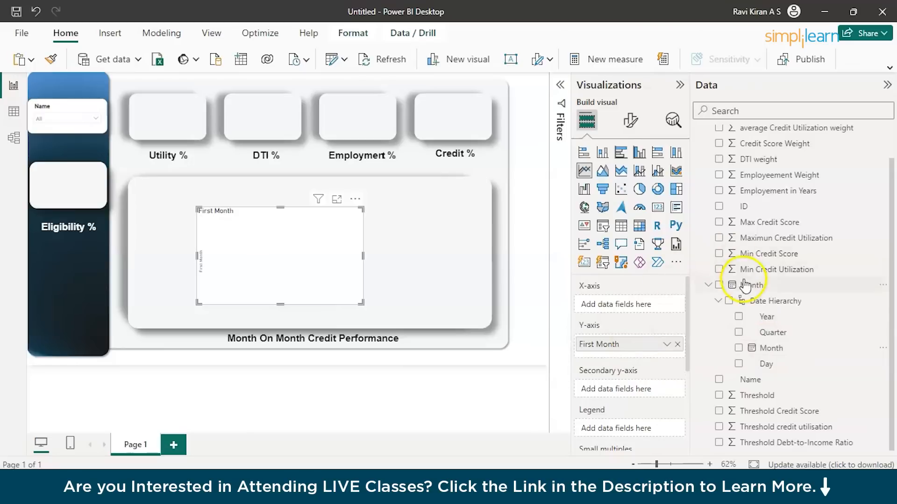
{"action": "scroll", "coordinate": [776, 231], "scroll_direction": "up", "scroll_amount": 1}
{"action": "scroll", "coordinate": [777, 233], "scroll_direction": "up", "scroll_amount": 1}
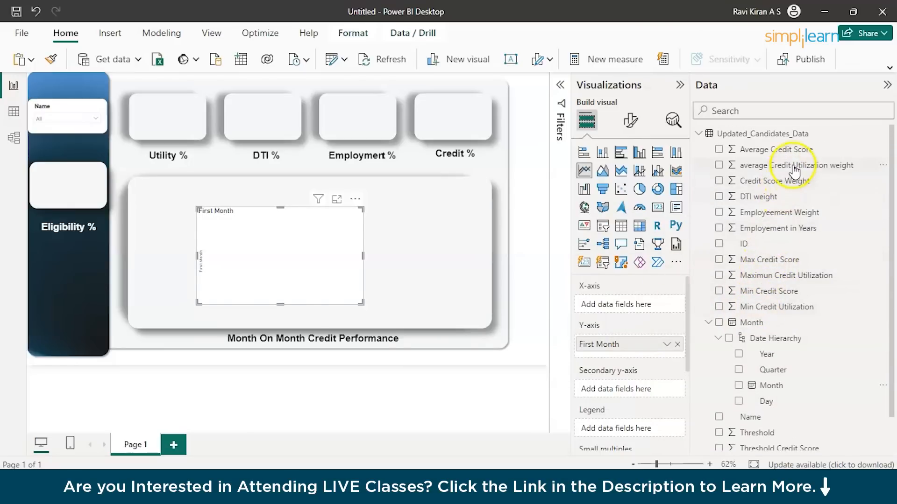
{"action": "left_click_drag", "start_coordinate": [796, 168], "coordinate": [633, 307]}
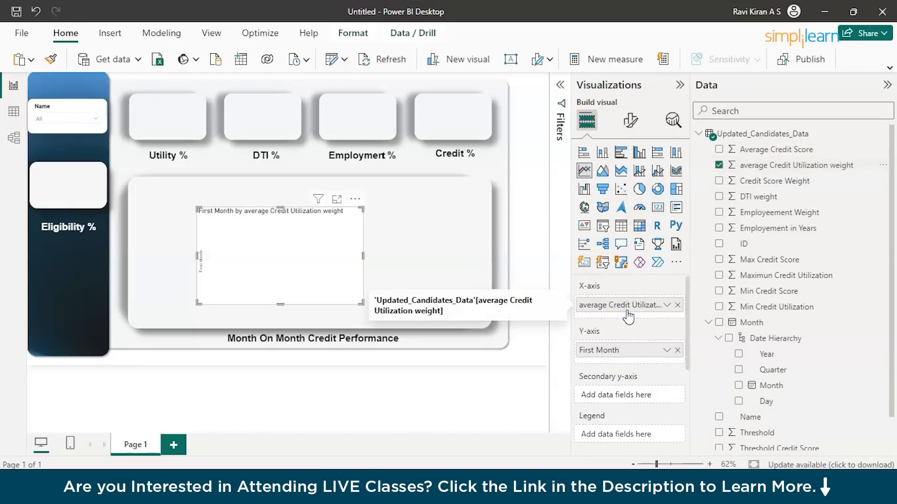
{"action": "left_click", "coordinate": [667, 306]}
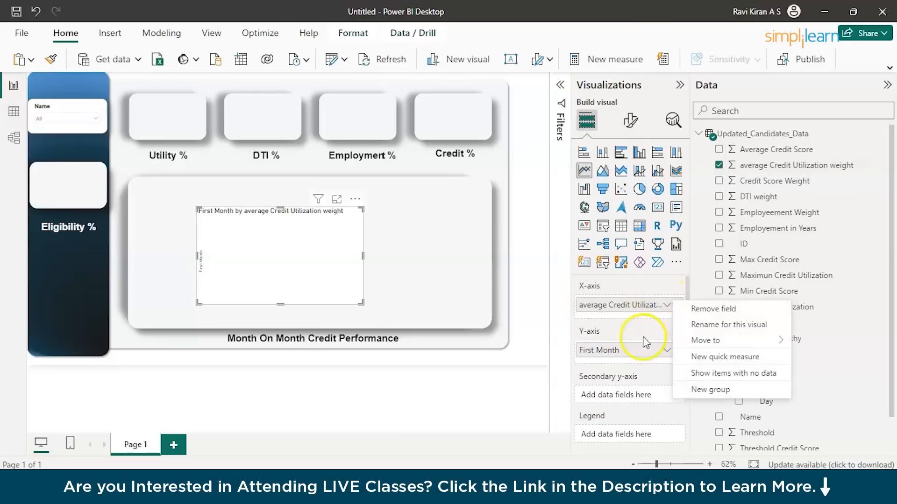
{"action": "left_click", "coordinate": [640, 318]}
{"action": "scroll", "coordinate": [579, 385], "scroll_direction": "down", "scroll_amount": 2}
{"action": "scroll", "coordinate": [616, 360], "scroll_direction": "up", "scroll_amount": 2}
{"action": "left_click", "coordinate": [666, 306]}
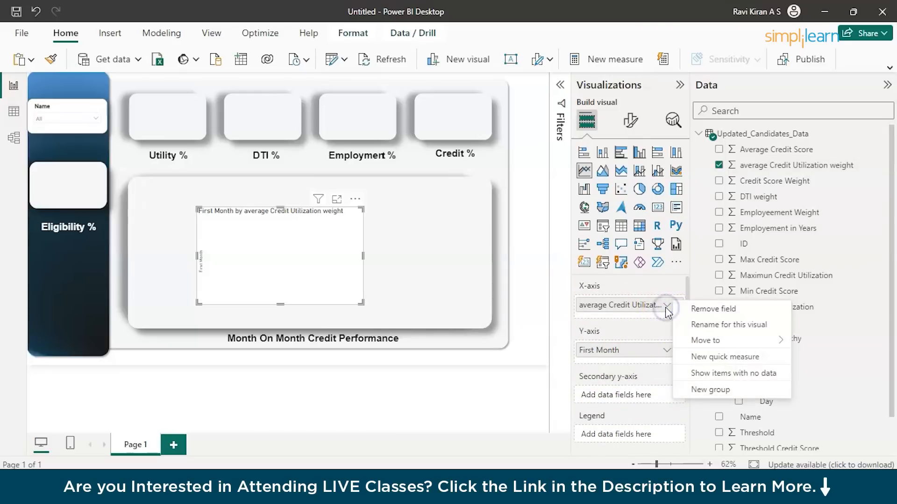
{"action": "left_click", "coordinate": [643, 330]}
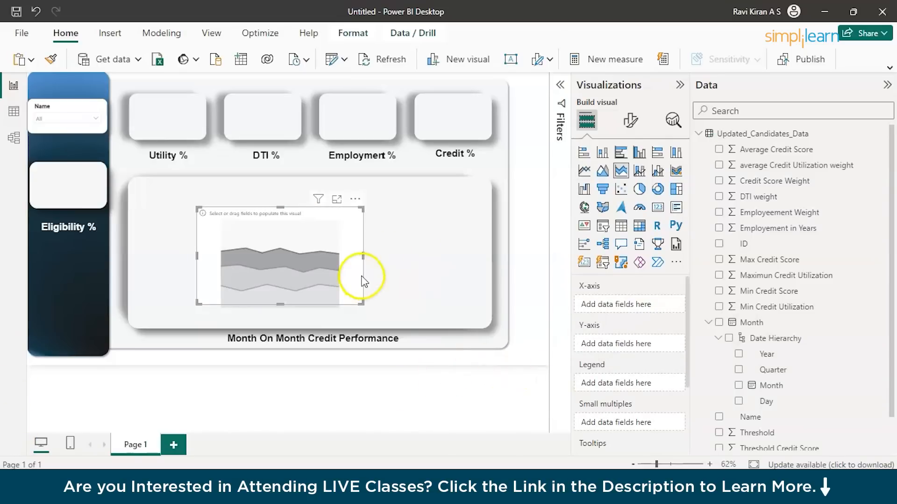
Stretch the stacked area chart on all four sides to fill the Month On Month Credit Performance panel.
{"action": "left_click_drag", "start_coordinate": [362, 254], "coordinate": [481, 254]}
{"action": "left_click_drag", "start_coordinate": [195, 255], "coordinate": [136, 256]}
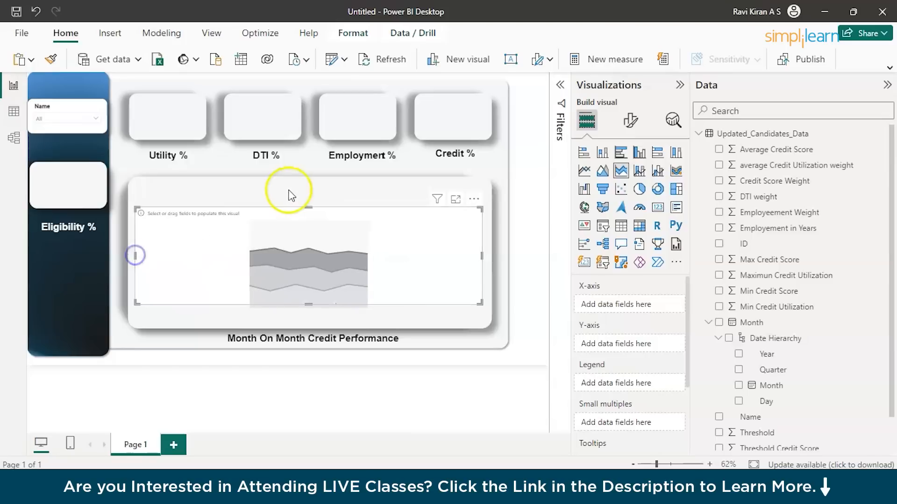
{"action": "left_click_drag", "start_coordinate": [309, 206], "coordinate": [318, 182]}
{"action": "left_click_drag", "start_coordinate": [309, 304], "coordinate": [308, 323]}
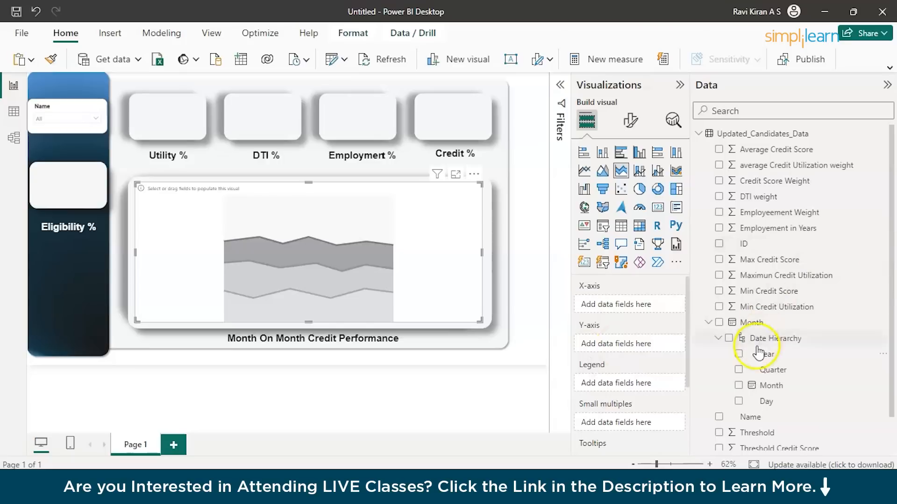
Plot Max Credit Score on the Y-axis against Month on the X-axis, removing the Year, Quarter and Day levels.
{"action": "left_click", "coordinate": [752, 324]}
{"action": "left_click_drag", "start_coordinate": [757, 327], "coordinate": [620, 317]}
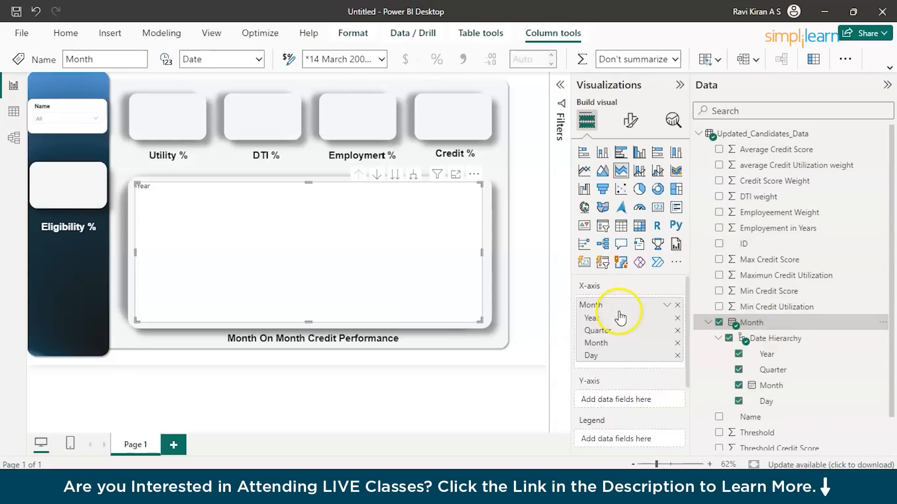
{"action": "left_click", "coordinate": [677, 318]}
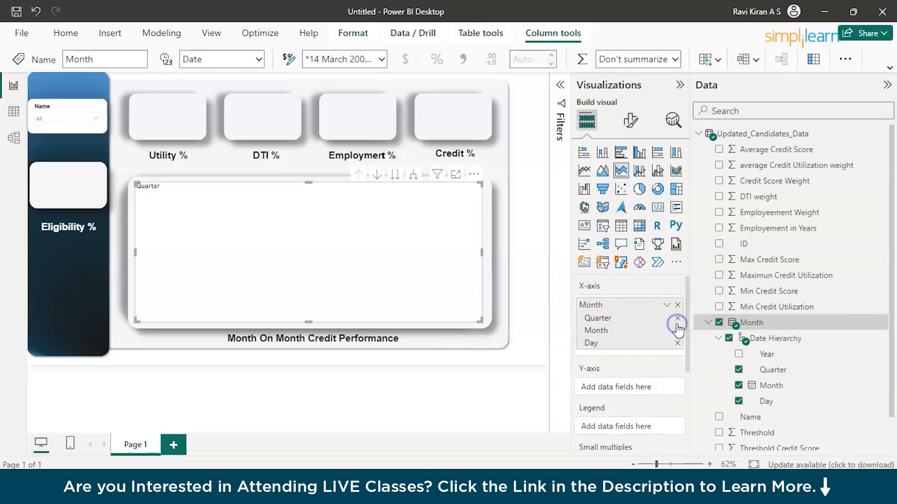
{"action": "left_click", "coordinate": [678, 319]}
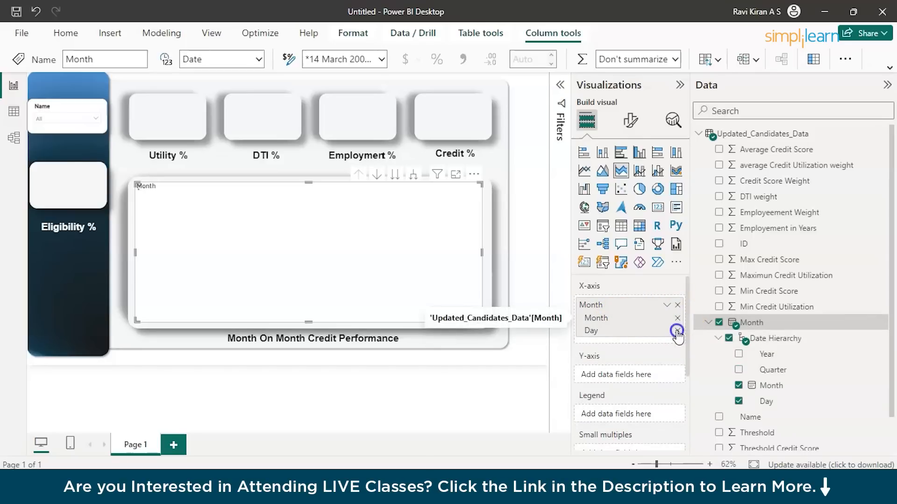
{"action": "left_click", "coordinate": [677, 331]}
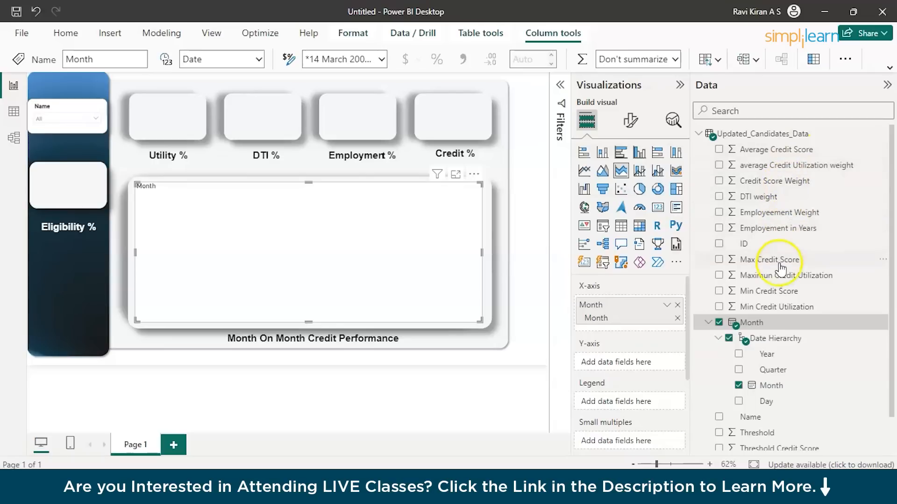
{"action": "left_click_drag", "start_coordinate": [776, 260], "coordinate": [639, 361]}
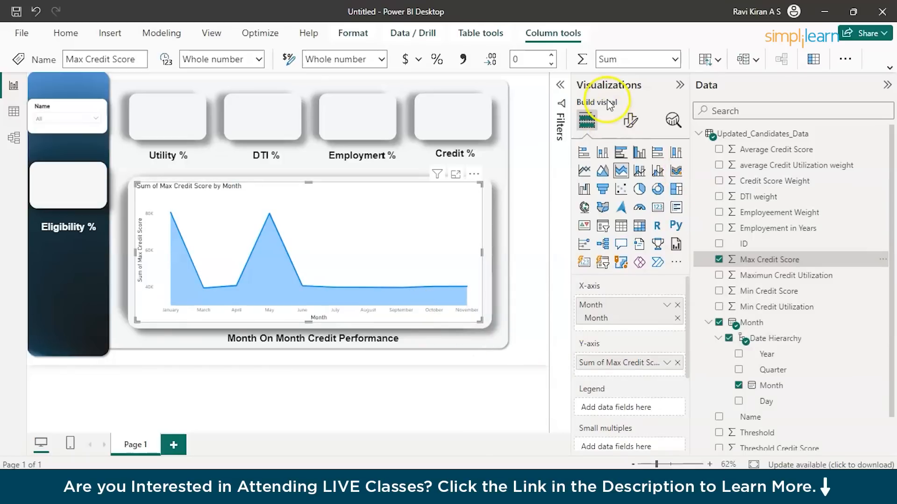
Turn on the area chart's markers and turn off its background.
{"action": "left_click", "coordinate": [631, 121]}
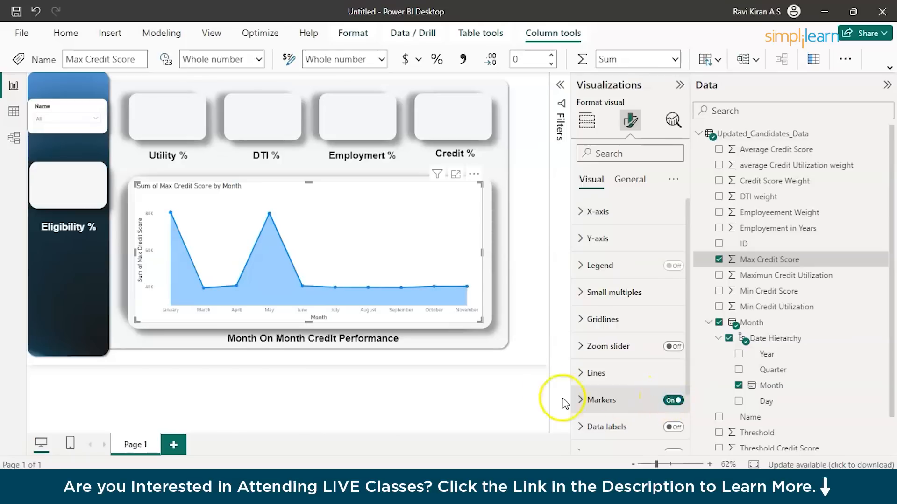
{"action": "scroll", "coordinate": [626, 428], "scroll_direction": "down", "scroll_amount": 3}
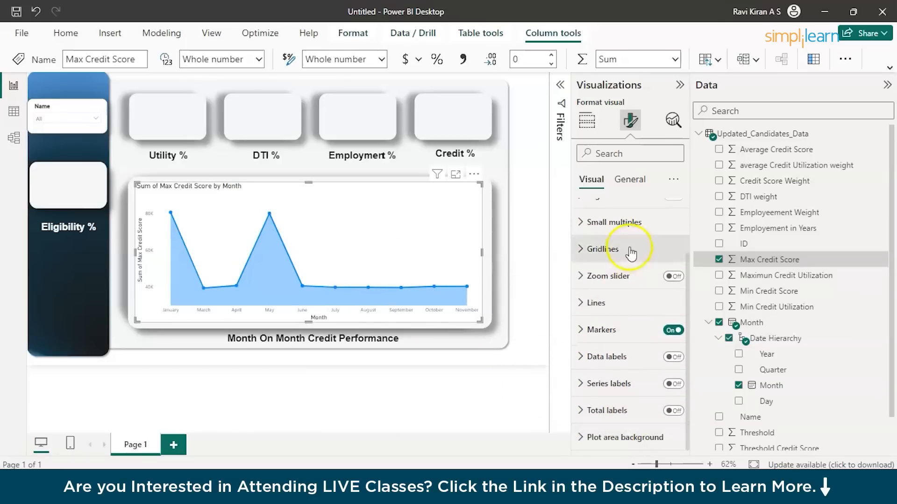
{"action": "left_click", "coordinate": [630, 182]}
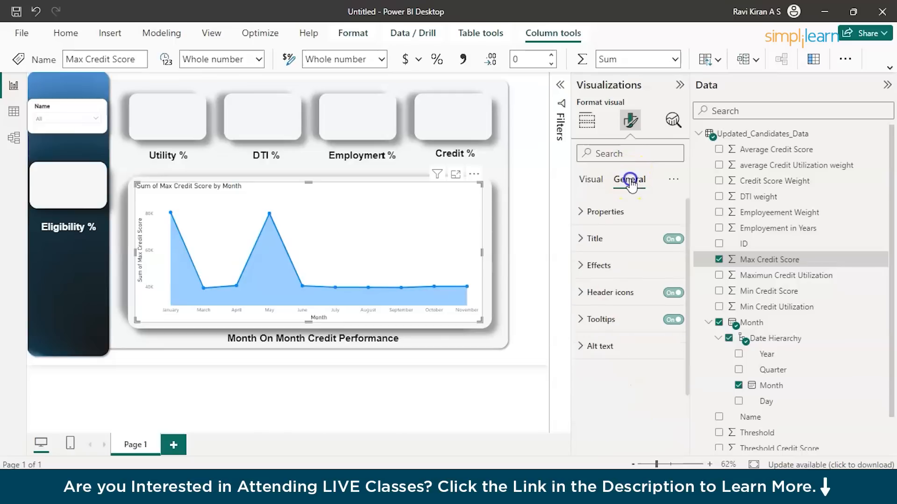
{"action": "left_click", "coordinate": [593, 267]}
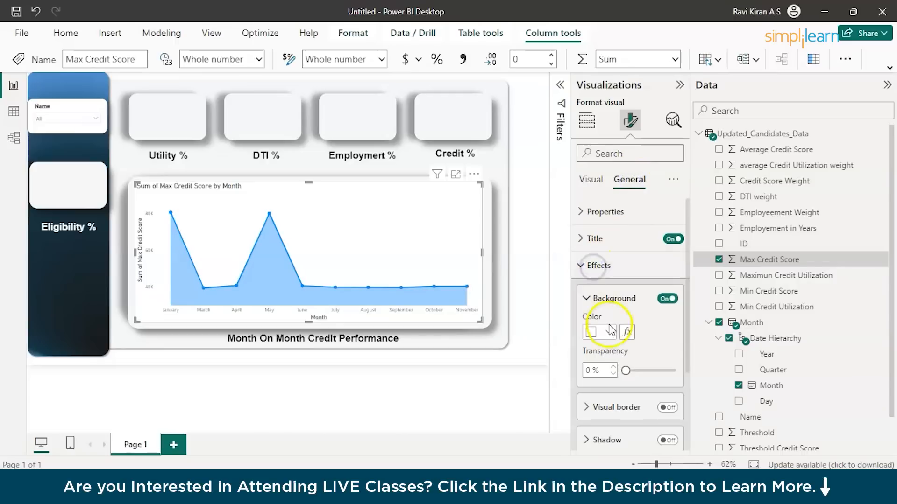
{"action": "left_click", "coordinate": [667, 299]}
Try a visual border and a shadow on the area chart, turning each one off again.
{"action": "scroll", "coordinate": [644, 354], "scroll_direction": "down", "scroll_amount": 3}
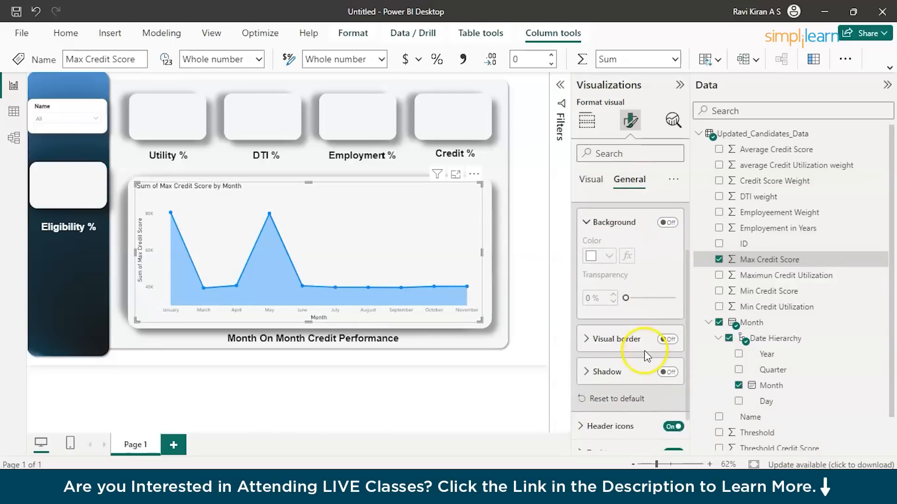
{"action": "left_click", "coordinate": [661, 341]}
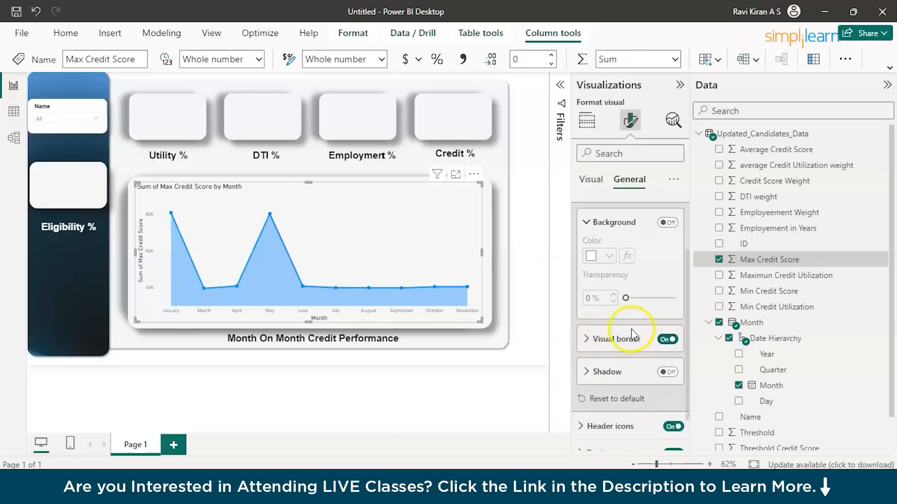
{"action": "left_click", "coordinate": [660, 342]}
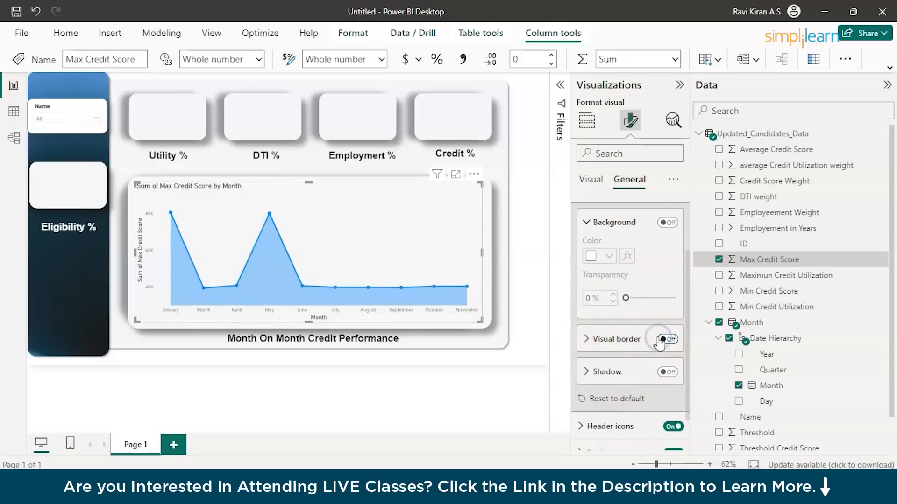
{"action": "left_click", "coordinate": [586, 372]}
{"action": "left_click", "coordinate": [668, 372]}
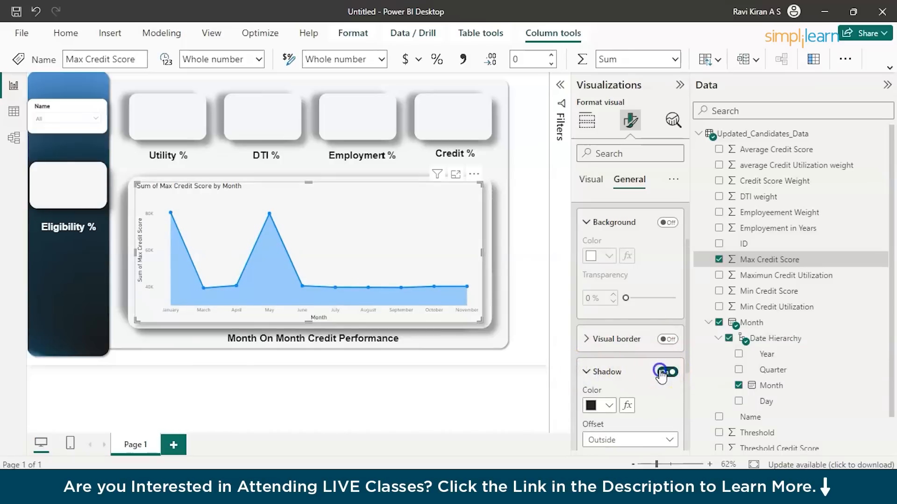
{"action": "left_click", "coordinate": [662, 372]}
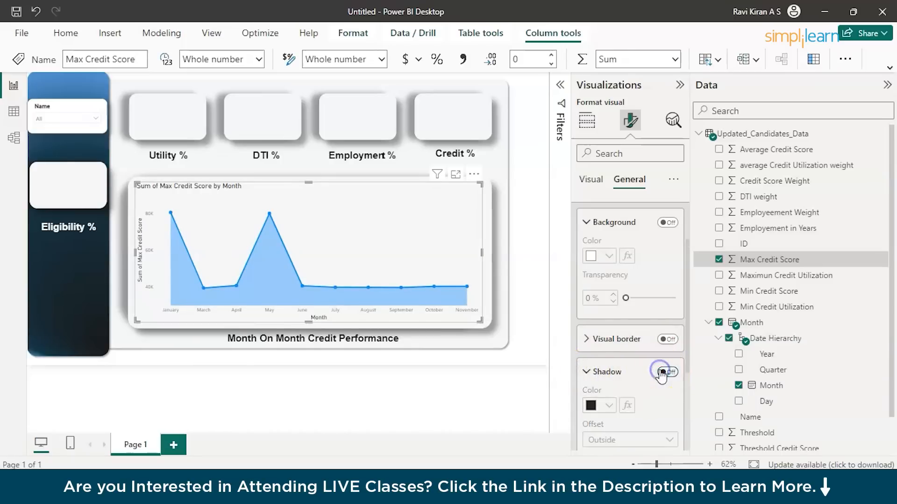
Try to rename the chart's Y-axis field for this visual to Credit Score Report.
{"action": "left_click", "coordinate": [597, 180]}
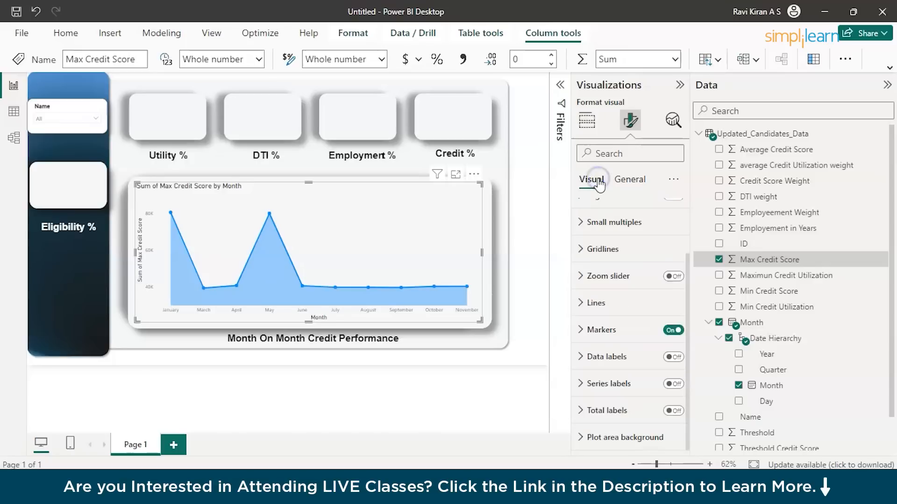
{"action": "left_click", "coordinate": [587, 121]}
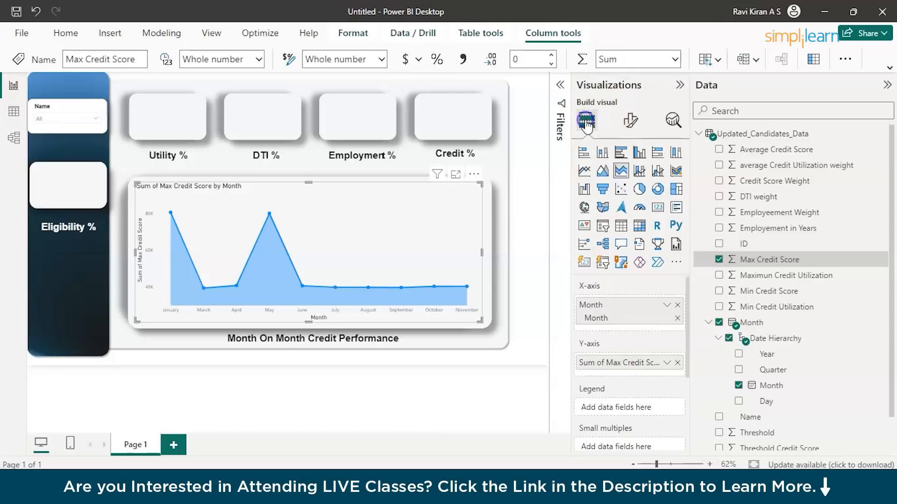
{"action": "double_click", "coordinate": [594, 362]}
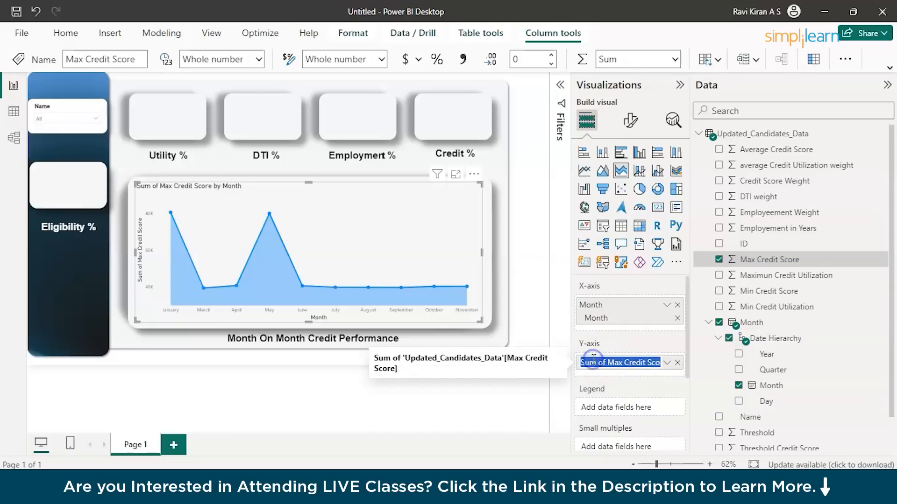
{"action": "right_click", "coordinate": [594, 361]}
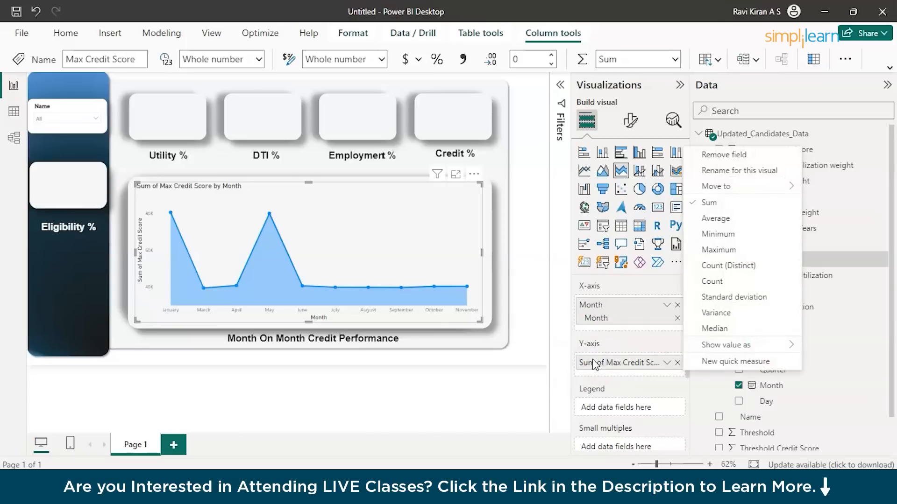
{"action": "left_click", "coordinate": [735, 171]}
{"action": "type", "text": "Credit Score Report"}
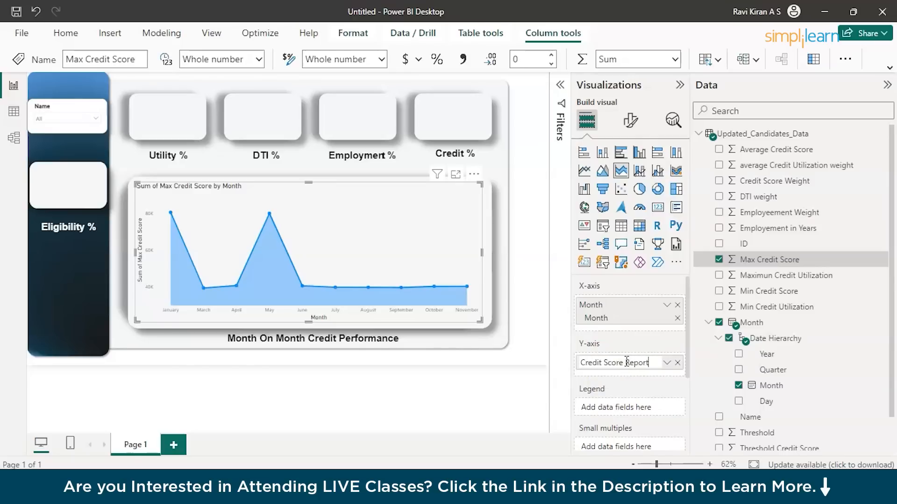
{"action": "left_click", "coordinate": [355, 367]}
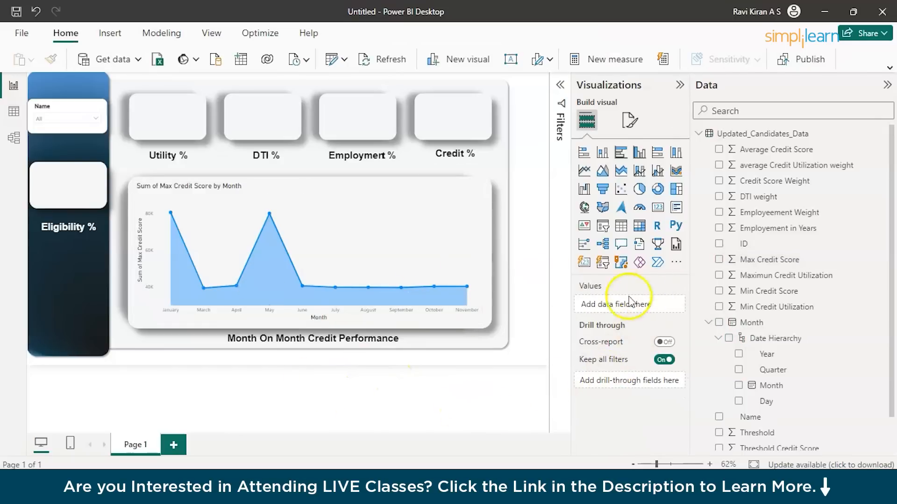
{"action": "left_click", "coordinate": [355, 247]}
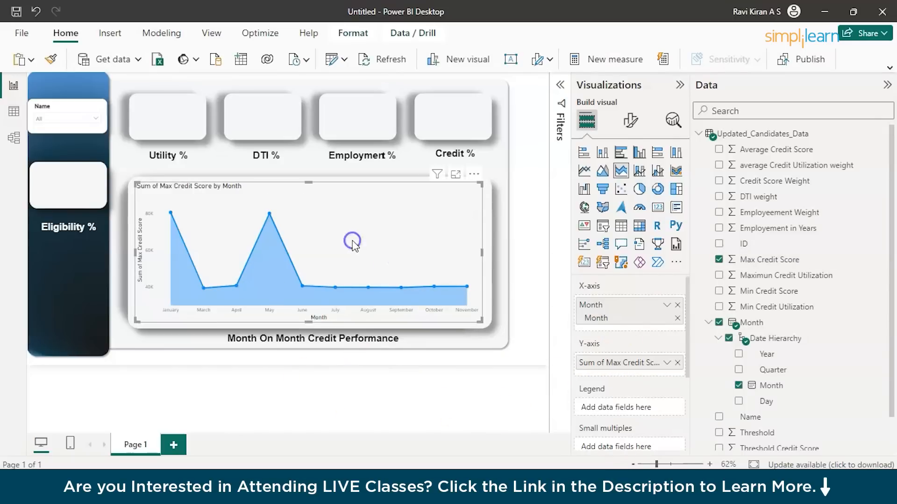
{"action": "left_click", "coordinate": [596, 361]}
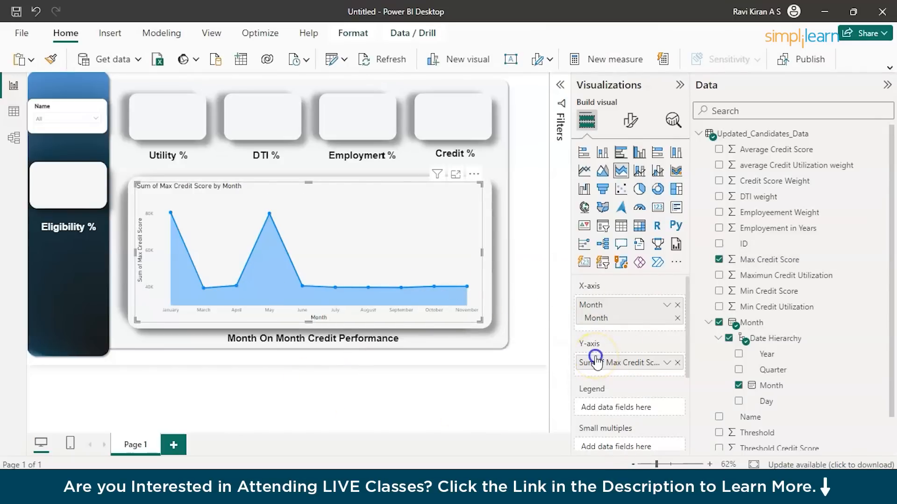
{"action": "scroll", "coordinate": [603, 402], "scroll_direction": "down", "scroll_amount": 2}
{"action": "scroll", "coordinate": [616, 369], "scroll_direction": "up", "scroll_amount": 2}
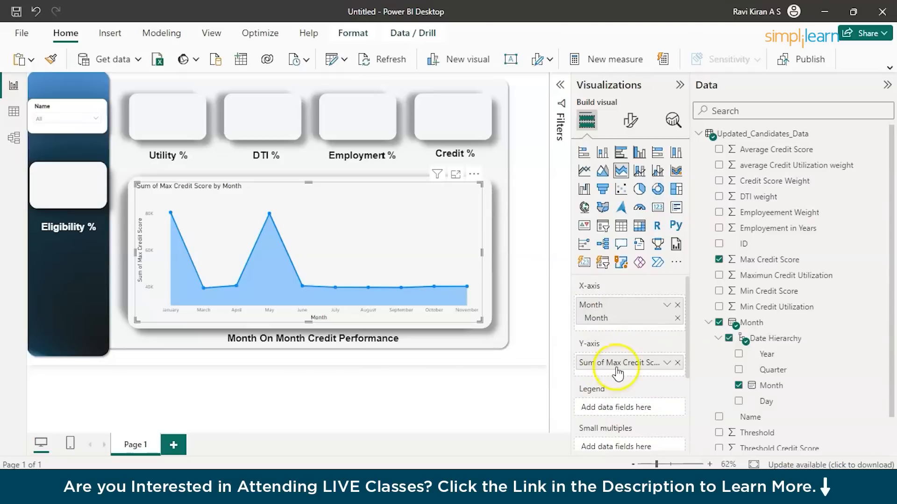
{"action": "right_click", "coordinate": [622, 366]}
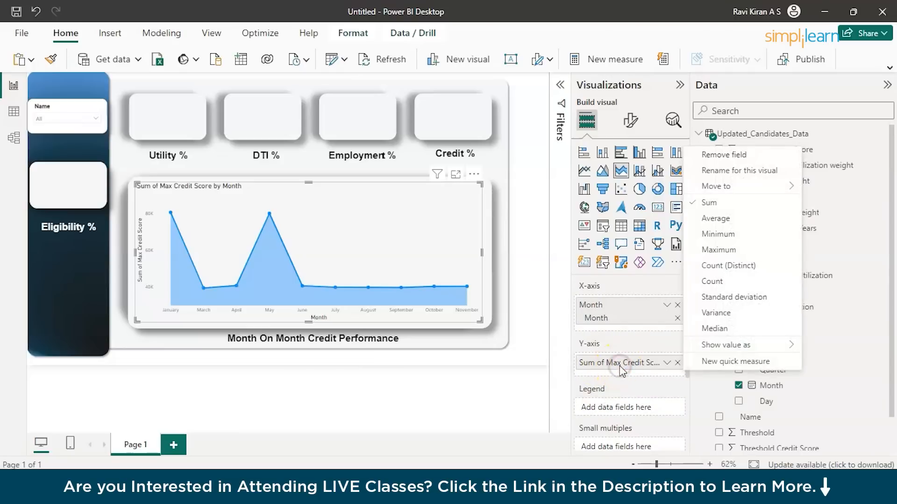
{"action": "left_click", "coordinate": [740, 171]}
{"action": "type", "text": "Credit Score"}
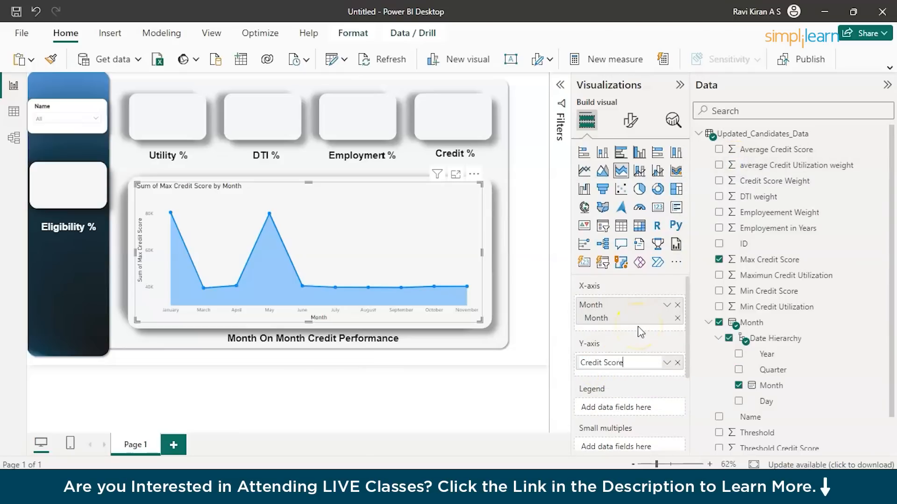
{"action": "key", "text": "Escape"}
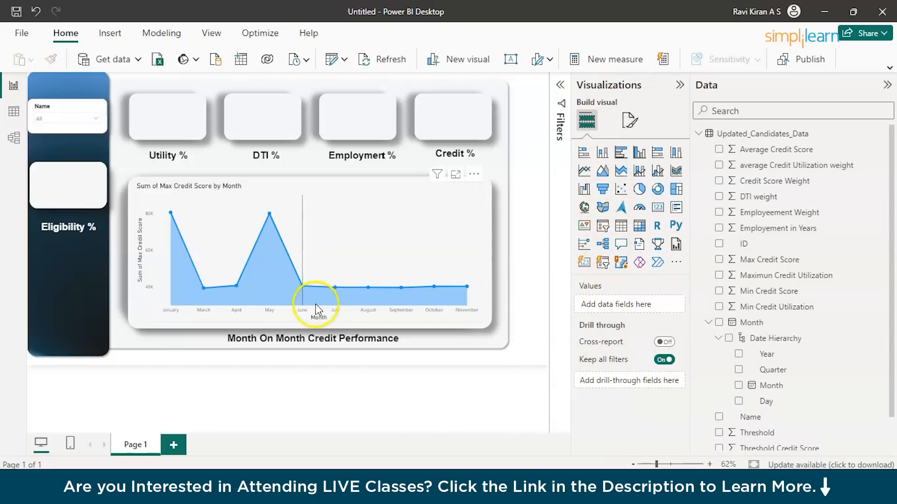
Rename the area chart's Y-axis field for this visual to Credit Score Report.
{"action": "left_click", "coordinate": [256, 262]}
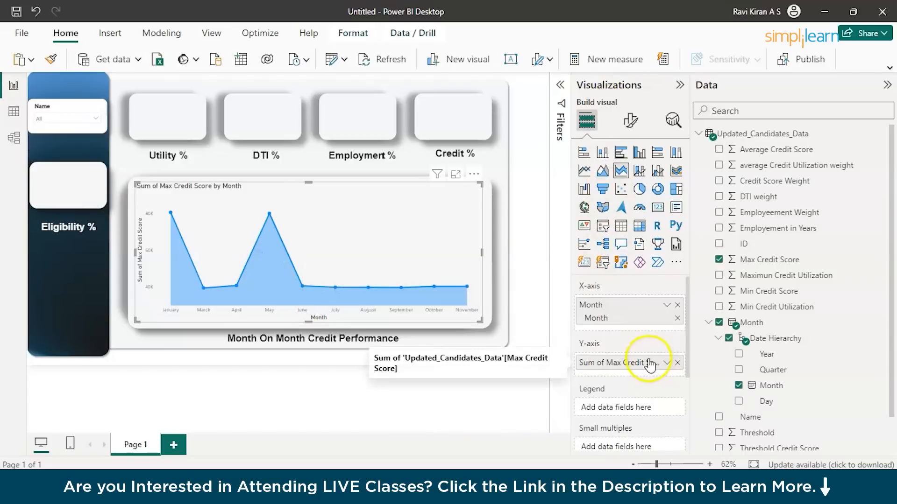
{"action": "left_click", "coordinate": [666, 363]}
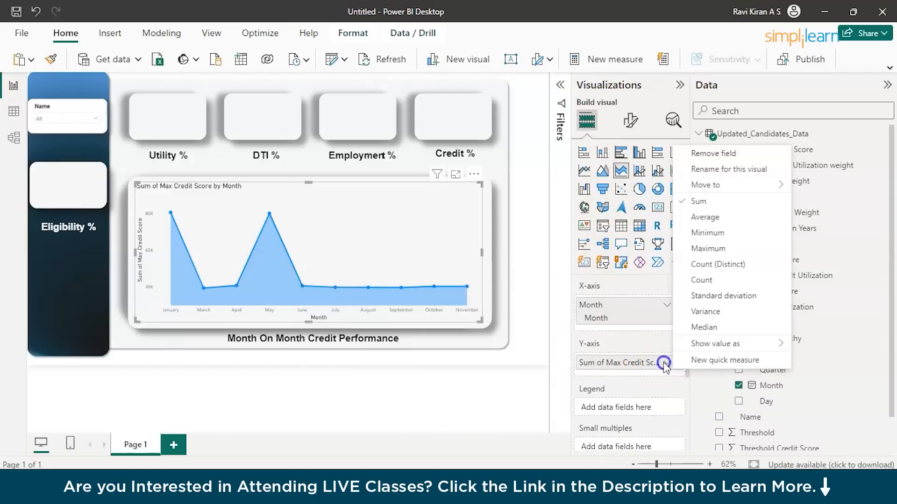
{"action": "left_click", "coordinate": [722, 169]}
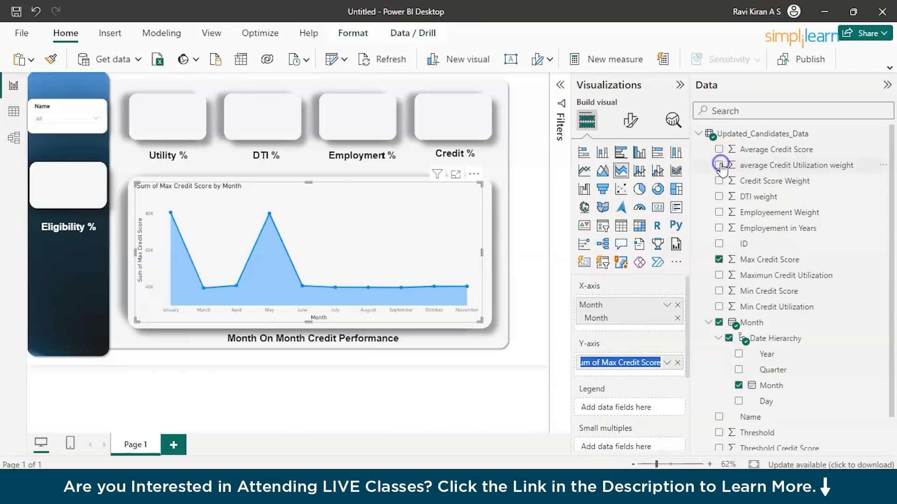
{"action": "type", "text": "C"}
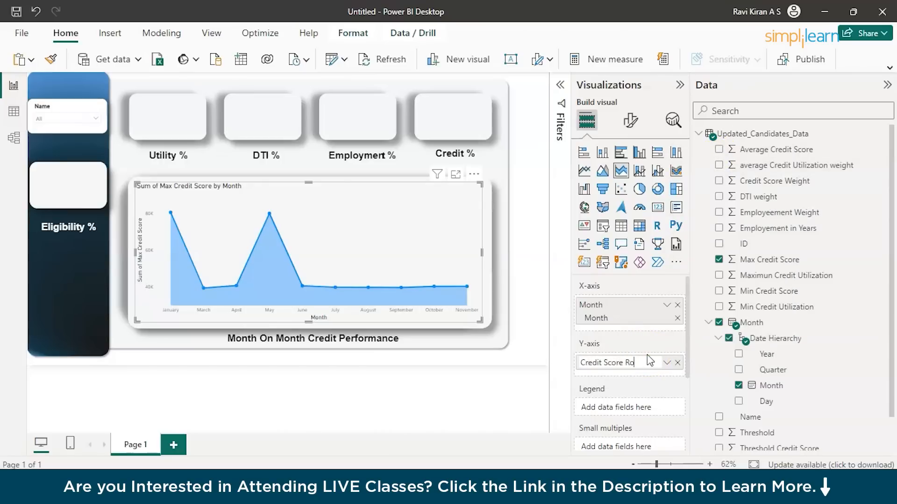
{"action": "type", "text": "redit Score Reprt"}
{"action": "key", "text": "Return"}
{"action": "left_click", "coordinate": [641, 365]}
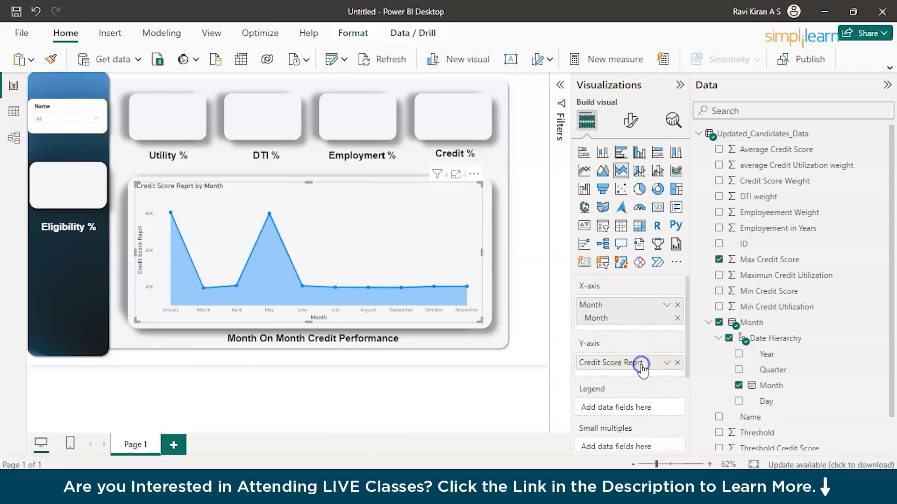
{"action": "right_click", "coordinate": [641, 365]}
{"action": "left_click", "coordinate": [718, 162]}
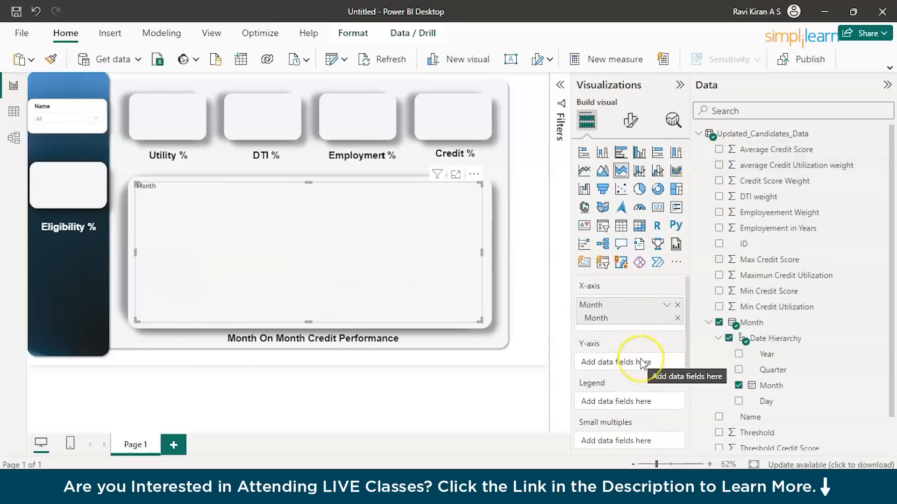
{"action": "key", "text": "ctrl+z"}
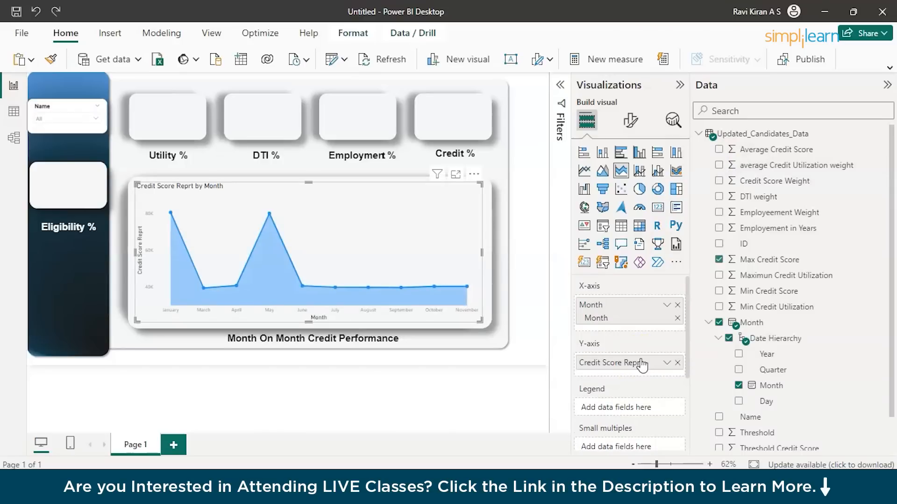
{"action": "right_click", "coordinate": [642, 360]}
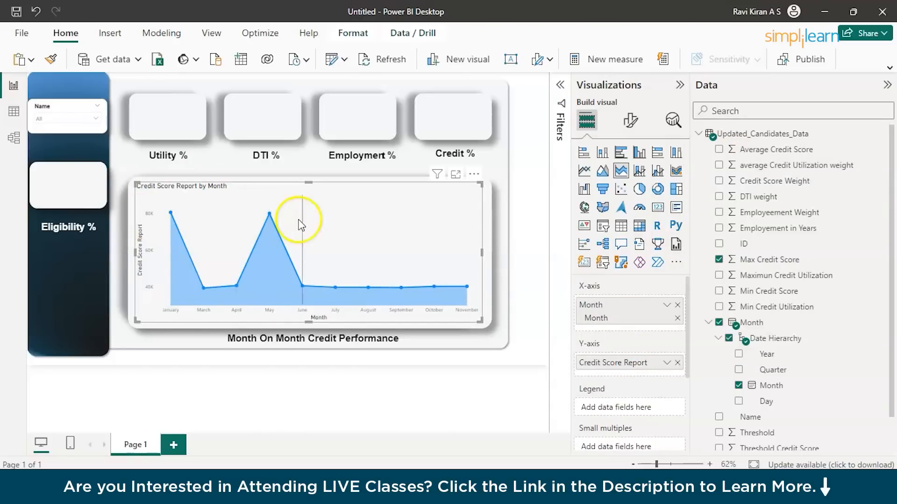
Add a card visual showing average Credit Utilization weight, sized and placed over the Utility % box.
{"action": "left_click", "coordinate": [495, 160]}
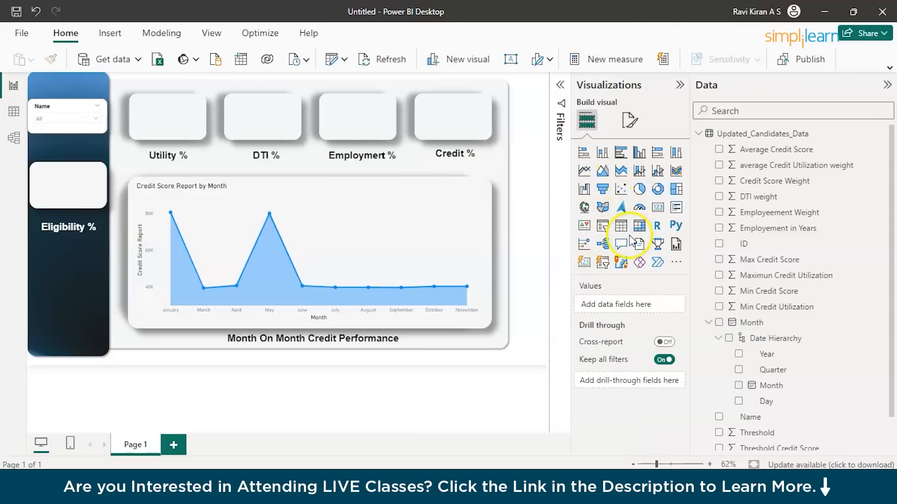
{"action": "left_click", "coordinate": [658, 207]}
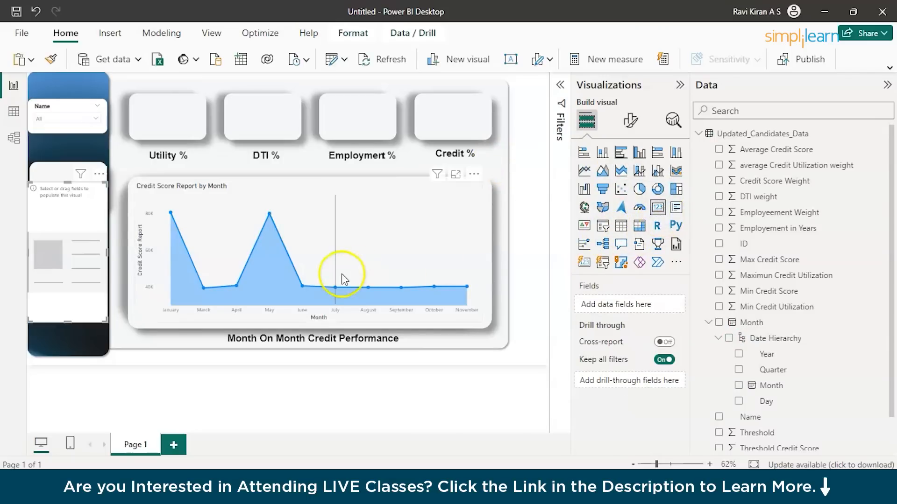
{"action": "left_click_drag", "start_coordinate": [79, 264], "coordinate": [184, 120]}
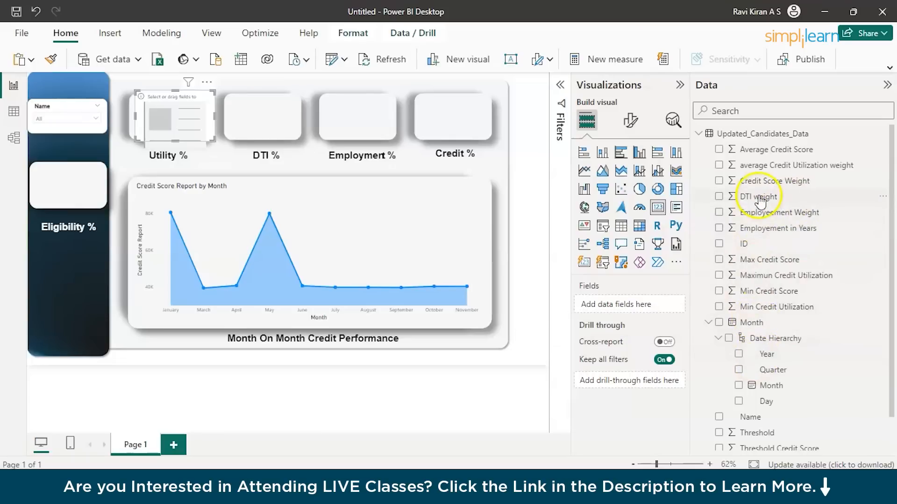
{"action": "left_click", "coordinate": [720, 165]}
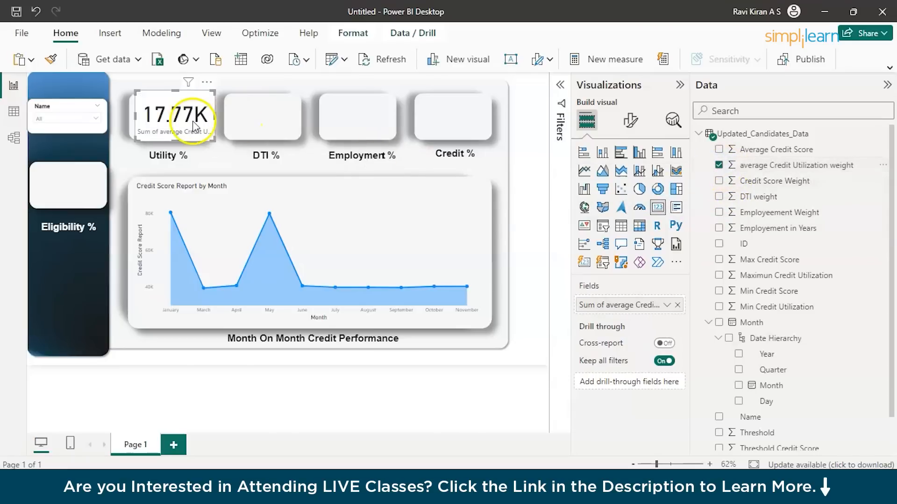
Turn off the background of the Utility % card.
{"action": "left_click", "coordinate": [630, 121]}
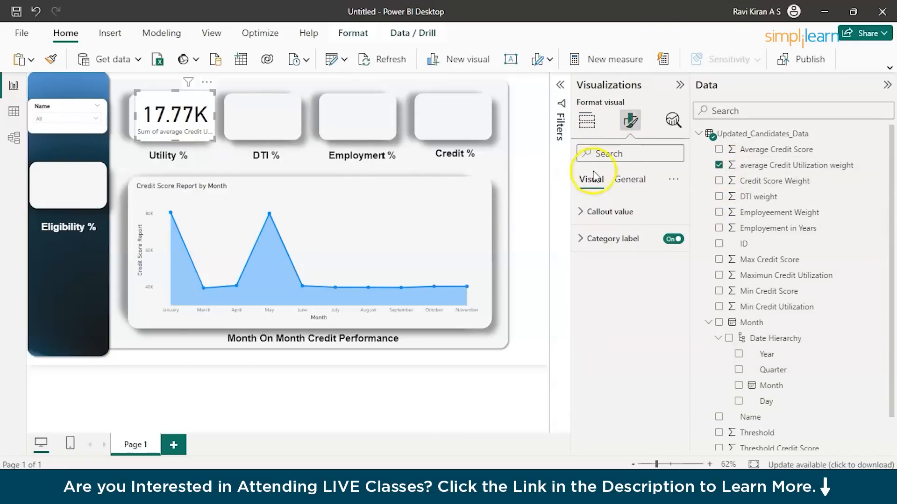
{"action": "left_click", "coordinate": [619, 180]}
{"action": "left_click", "coordinate": [582, 265]}
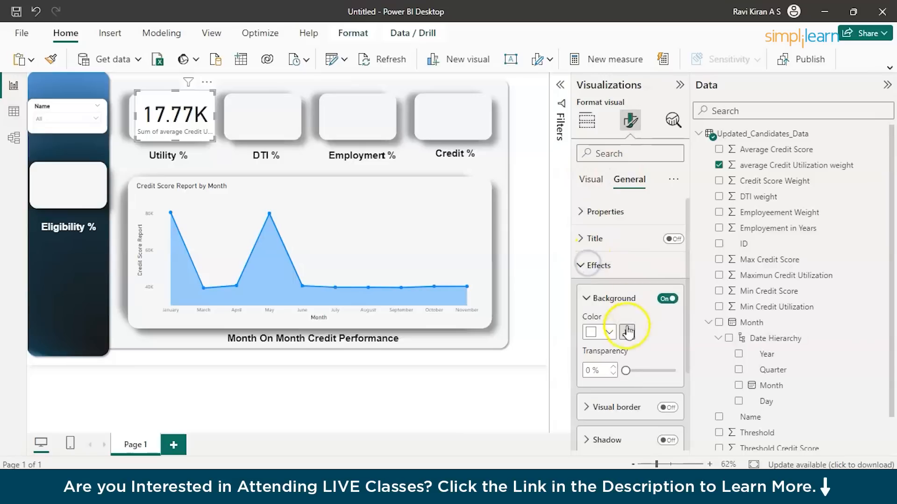
{"action": "scroll", "coordinate": [627, 435], "scroll_direction": "down", "scroll_amount": 2}
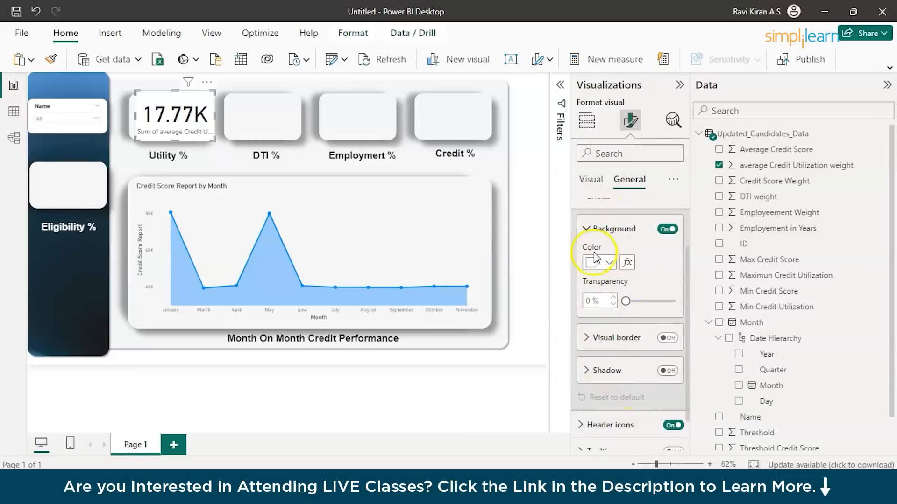
{"action": "scroll", "coordinate": [609, 339], "scroll_direction": "up", "scroll_amount": 1}
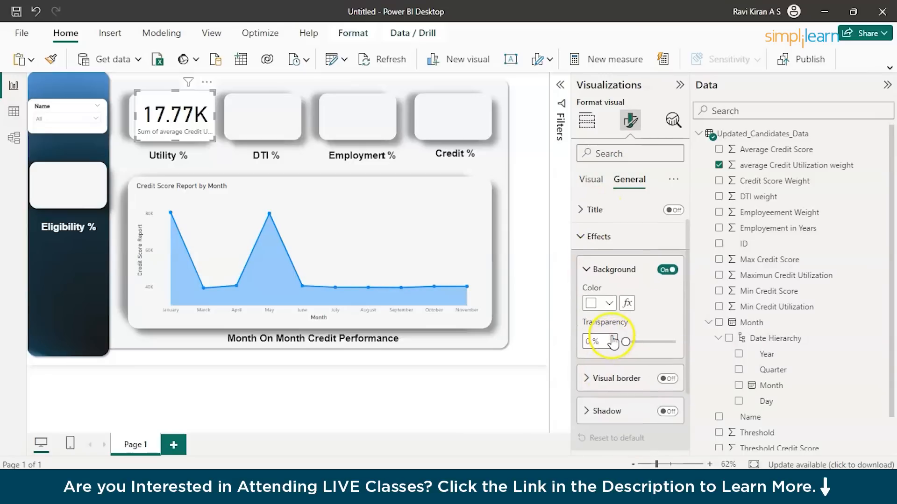
{"action": "left_click", "coordinate": [665, 272]}
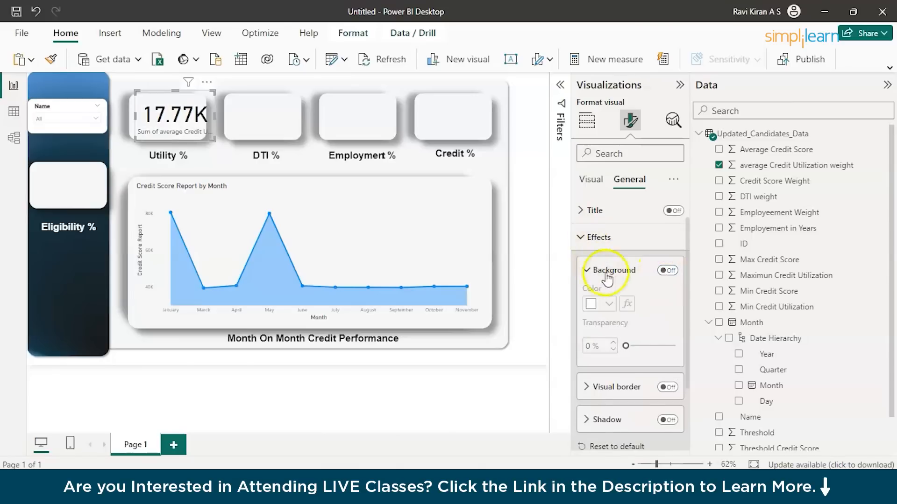
Turn off the category label of the Utility % card.
{"action": "scroll", "coordinate": [654, 351], "scroll_direction": "down", "scroll_amount": 1}
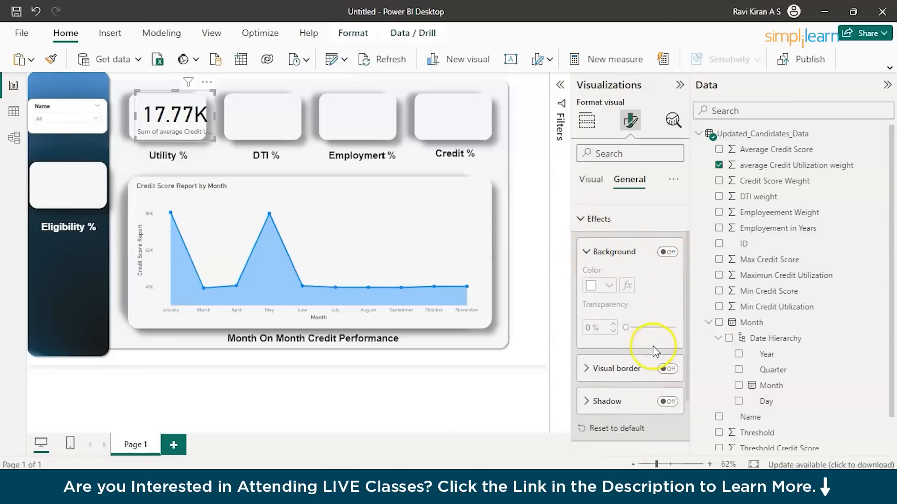
{"action": "left_click", "coordinate": [589, 183]}
{"action": "left_click", "coordinate": [581, 239]}
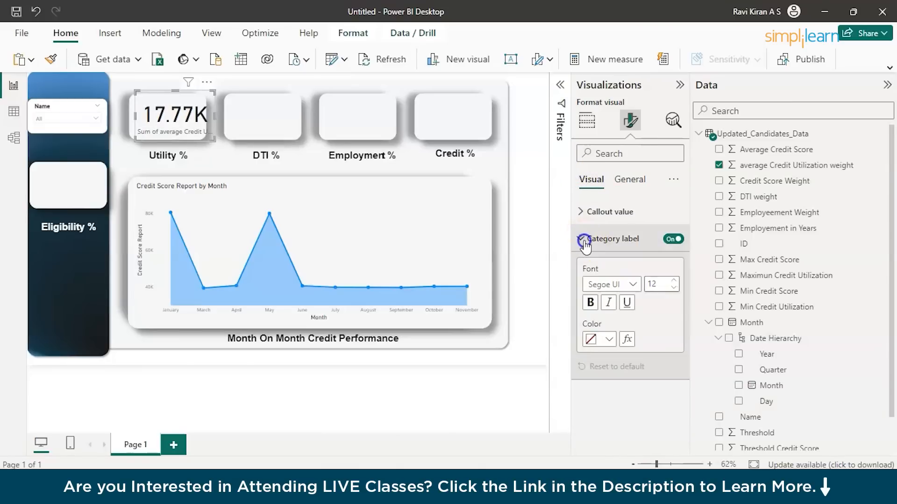
{"action": "left_click", "coordinate": [675, 240]}
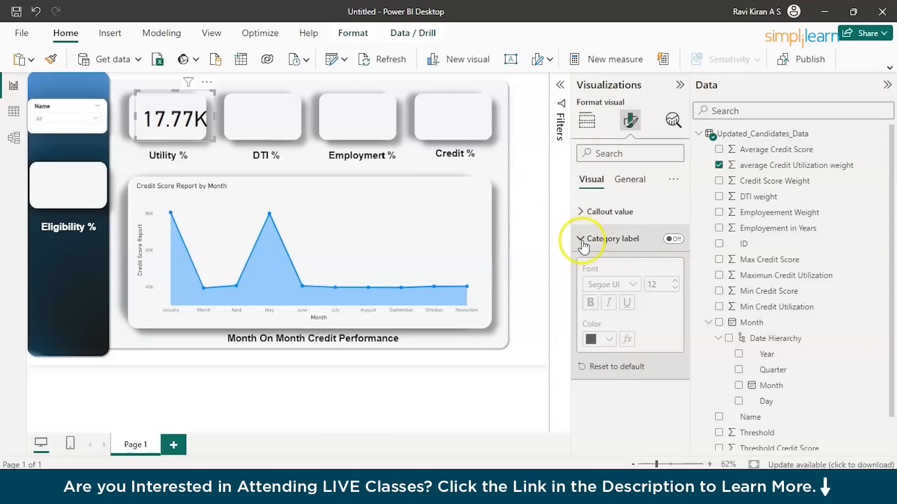
Summarize the Utility % card's field as Average and align the card within its box.
{"action": "left_click", "coordinate": [587, 122]}
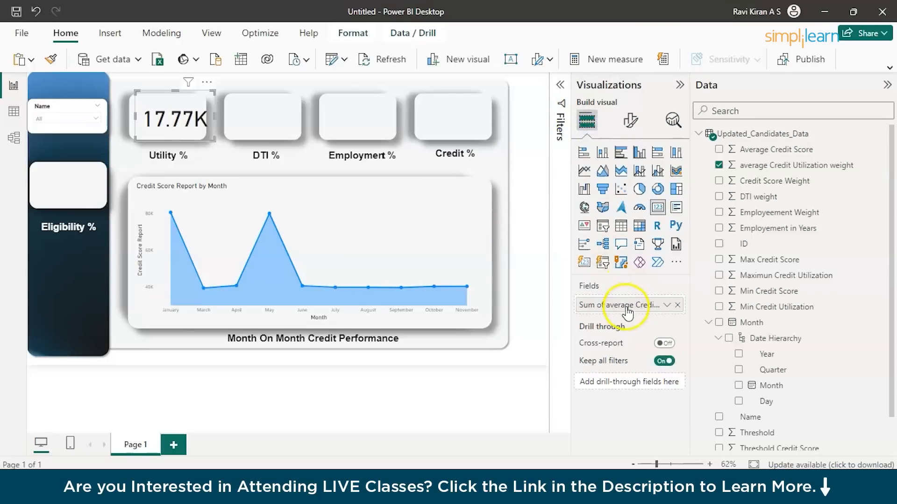
{"action": "left_click", "coordinate": [667, 304]}
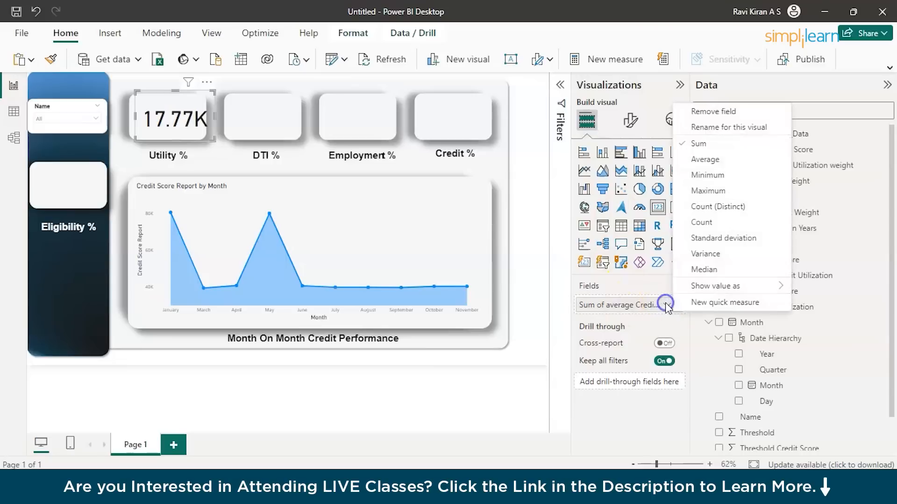
{"action": "left_click", "coordinate": [696, 161]}
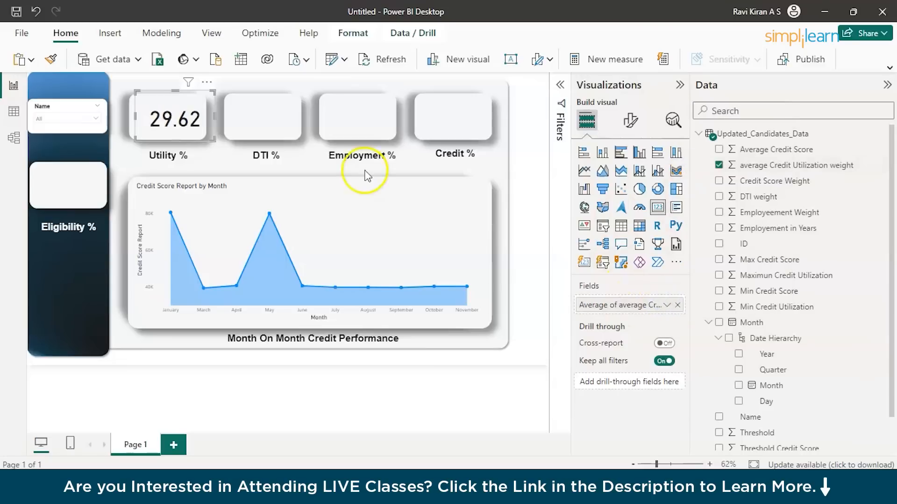
{"action": "left_click_drag", "start_coordinate": [186, 121], "coordinate": [177, 120]}
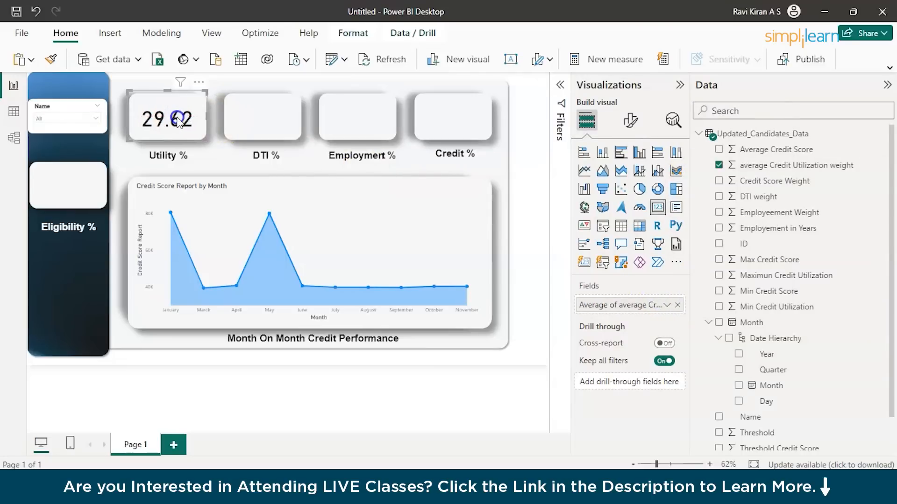
{"action": "key", "text": "Down"}
{"action": "key", "text": "Down"}
{"action": "key", "text": "Down"}
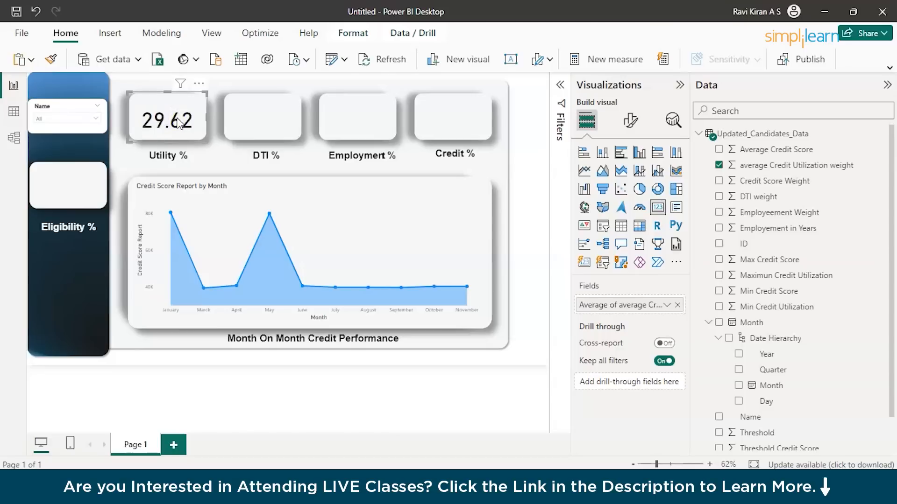
Paste three copies of the Utility % card and place them over the DTI %, Employment % and Credit % boxes.
{"action": "key", "text": "ctrl+v"}
{"action": "left_click_drag", "start_coordinate": [184, 123], "coordinate": [372, 124]}
{"action": "key", "text": "ctrl+v"}
{"action": "key", "text": "ctrl+v"}
{"action": "left_click_drag", "start_coordinate": [363, 125], "coordinate": [456, 127]}
Replace the DTI % card's field with DTI weight, summarized as Average.
{"action": "left_click", "coordinate": [278, 112]}
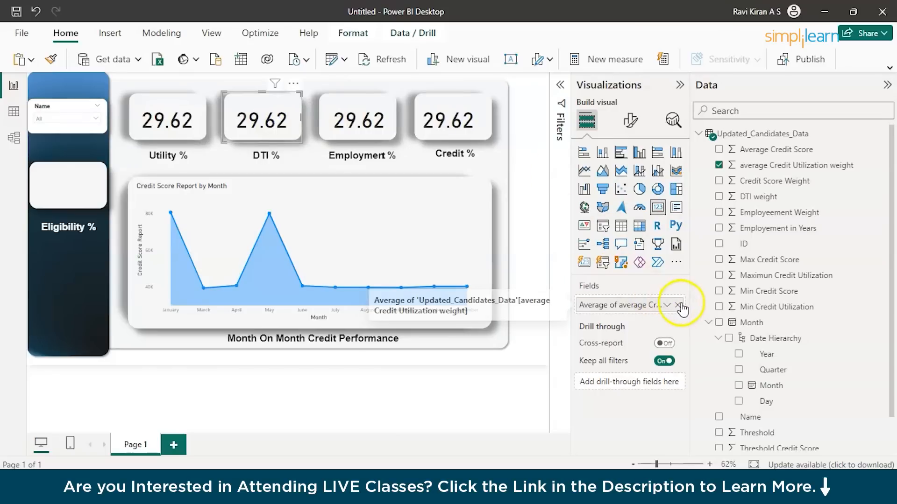
{"action": "left_click_drag", "start_coordinate": [750, 197], "coordinate": [640, 315]}
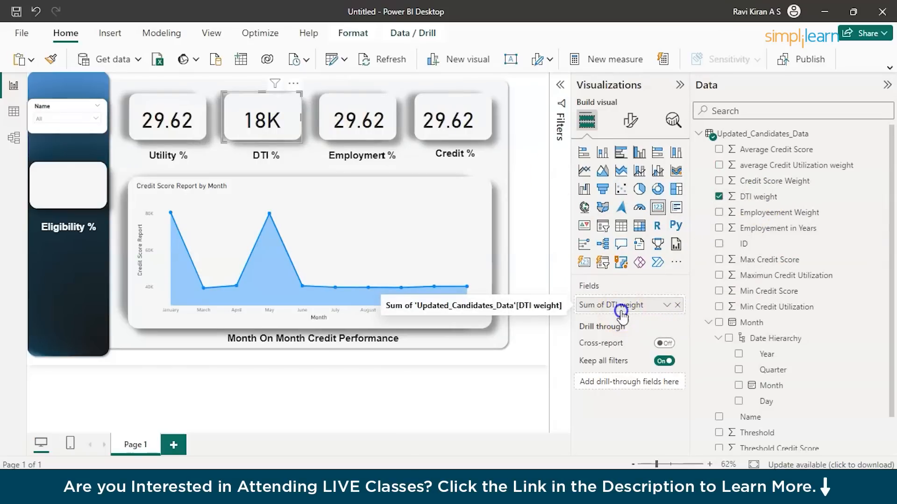
{"action": "left_click", "coordinate": [628, 299]}
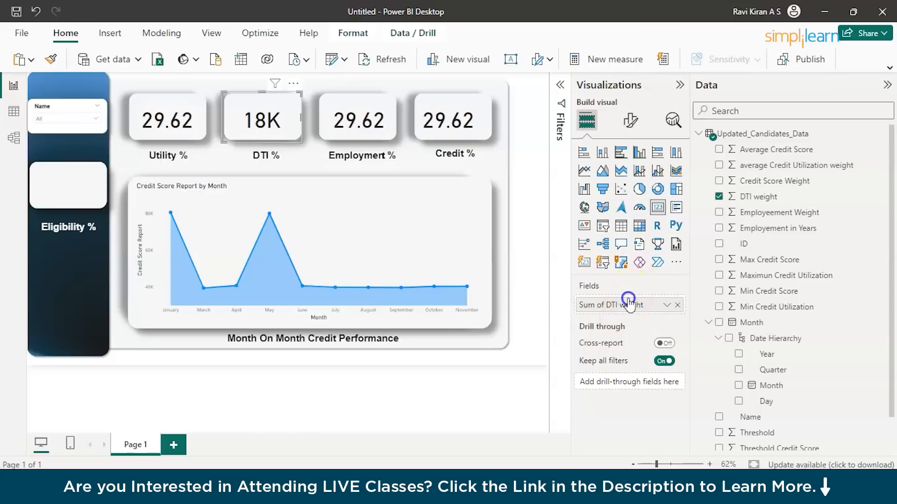
{"action": "left_click", "coordinate": [666, 306]}
{"action": "left_click", "coordinate": [753, 159]}
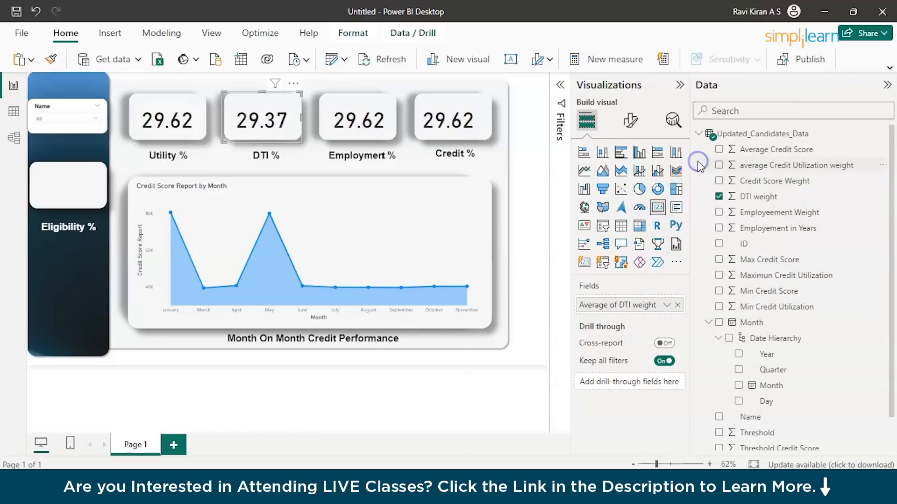
Replace the Employment % card's field with Employeement Weight, summarized as Average.
{"action": "left_click", "coordinate": [378, 132]}
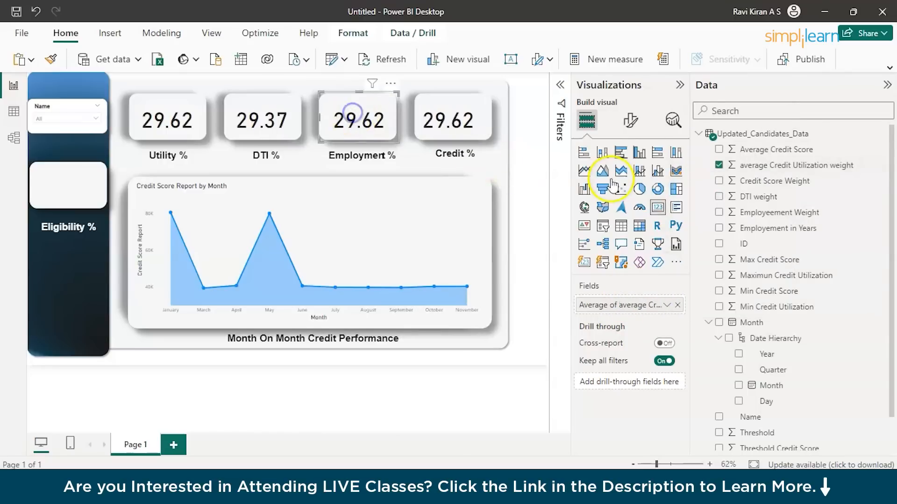
{"action": "left_click", "coordinate": [722, 214]}
{"action": "left_click", "coordinate": [722, 214]}
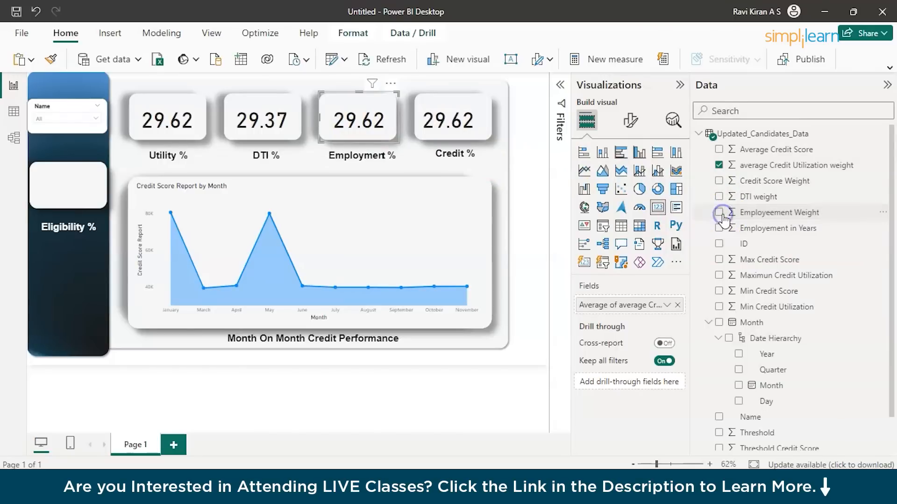
{"action": "left_click_drag", "start_coordinate": [740, 216], "coordinate": [622, 305]}
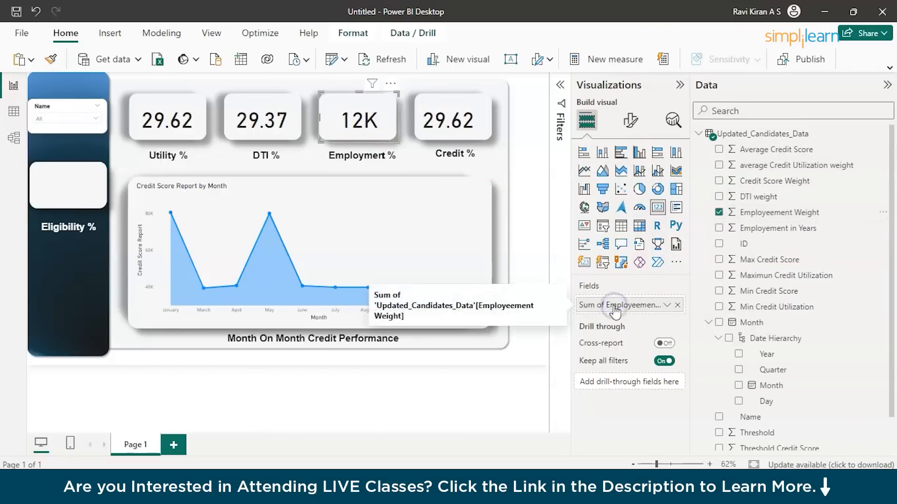
{"action": "left_click", "coordinate": [668, 306]}
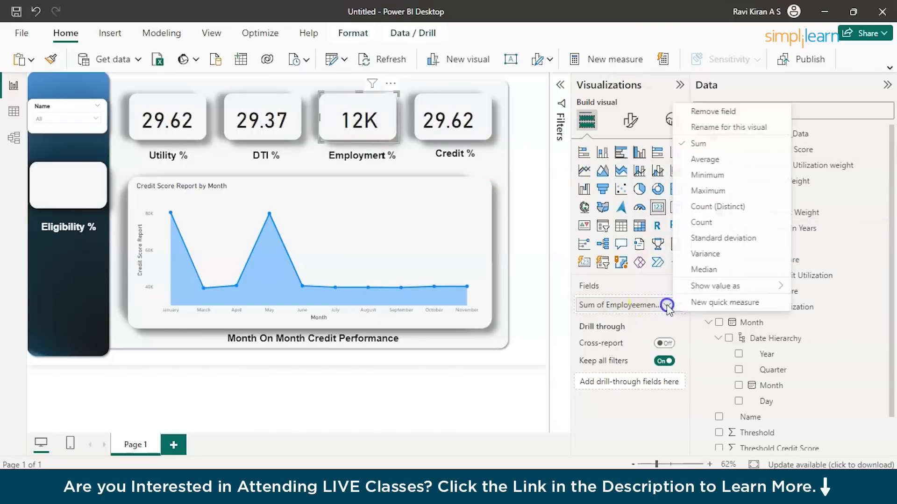
{"action": "left_click", "coordinate": [705, 160]}
Replace the Credit % card's field with Credit Score Weight, summarized as Average.
{"action": "left_click", "coordinate": [474, 123]}
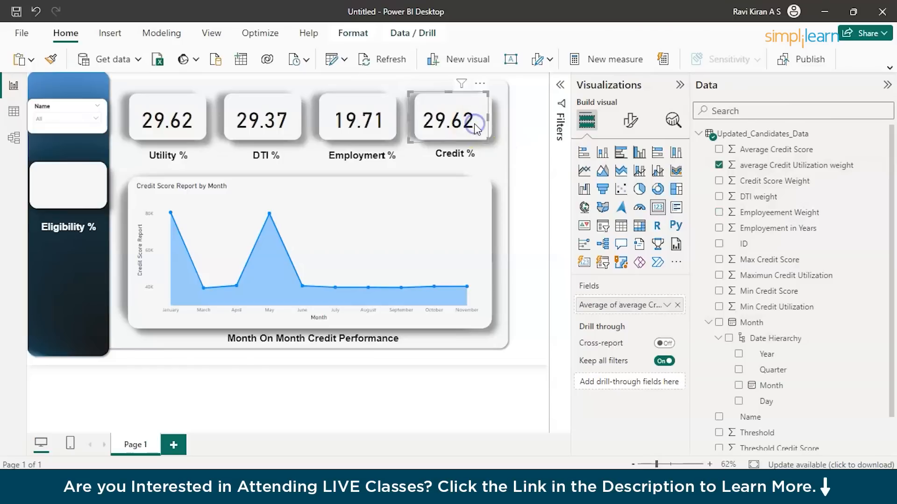
{"action": "left_click_drag", "start_coordinate": [756, 186], "coordinate": [624, 310]}
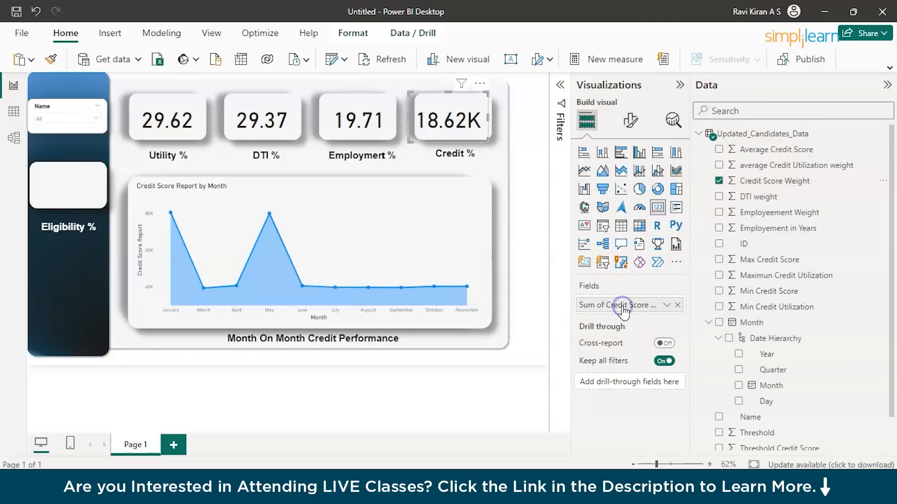
{"action": "left_click", "coordinate": [663, 305]}
{"action": "left_click", "coordinate": [705, 160]}
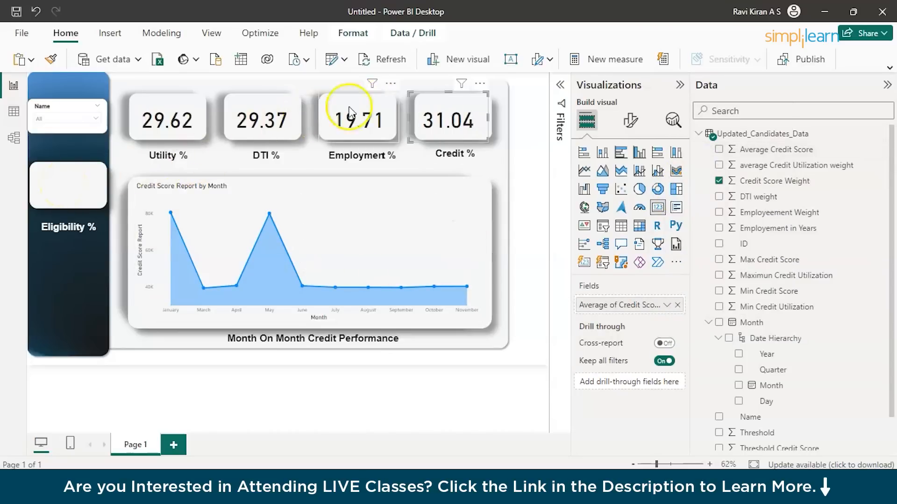
Align the four metric cards within their boxes and collapse the side panes to enlarge the report canvas.
{"action": "left_click", "coordinate": [441, 115]}
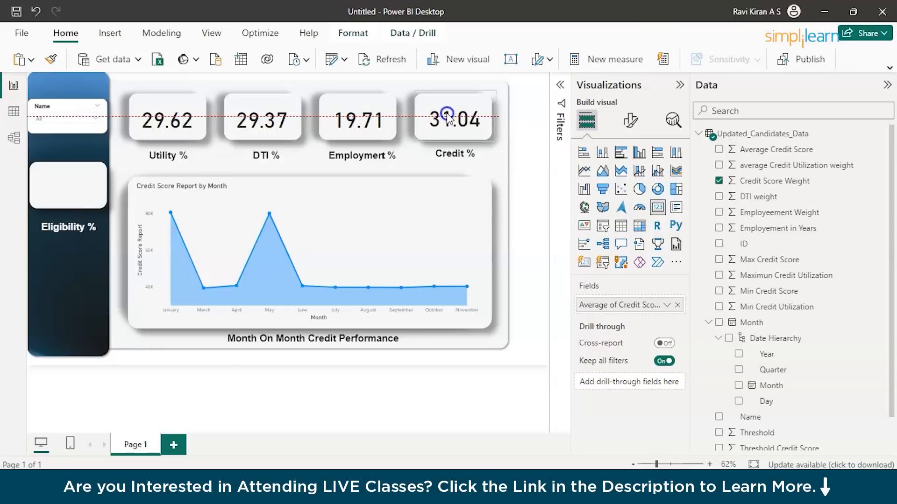
{"action": "left_click", "coordinate": [381, 121]}
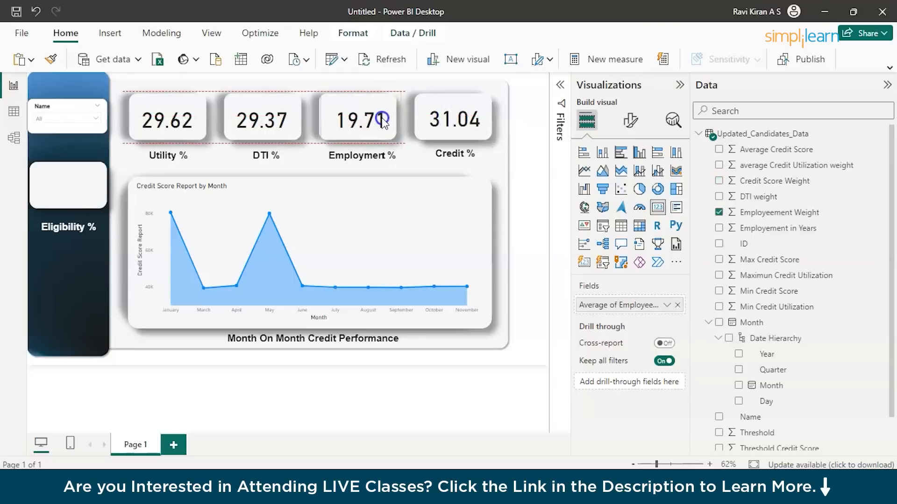
{"action": "left_click", "coordinate": [433, 122]}
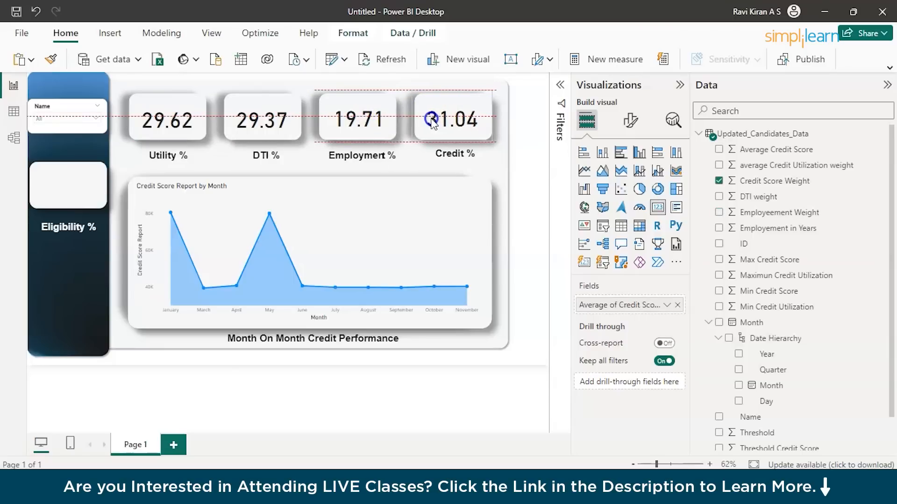
{"action": "left_click", "coordinate": [258, 125]}
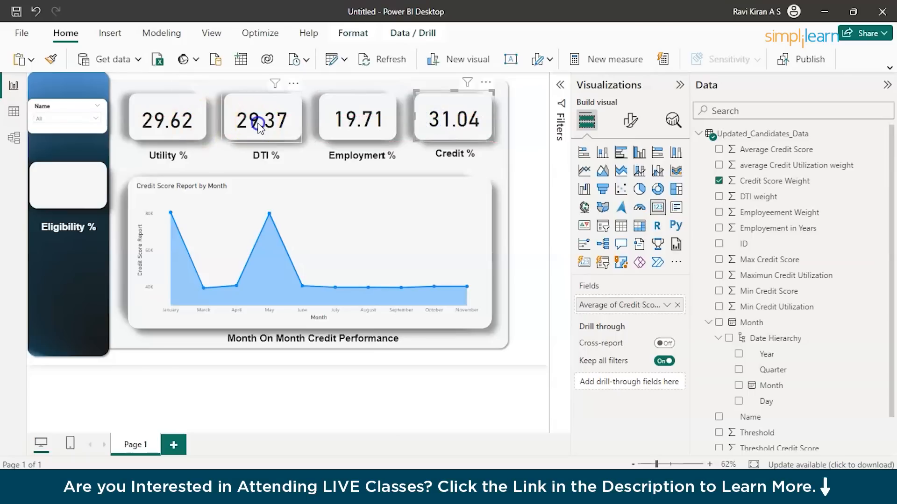
{"action": "left_click", "coordinate": [176, 122]}
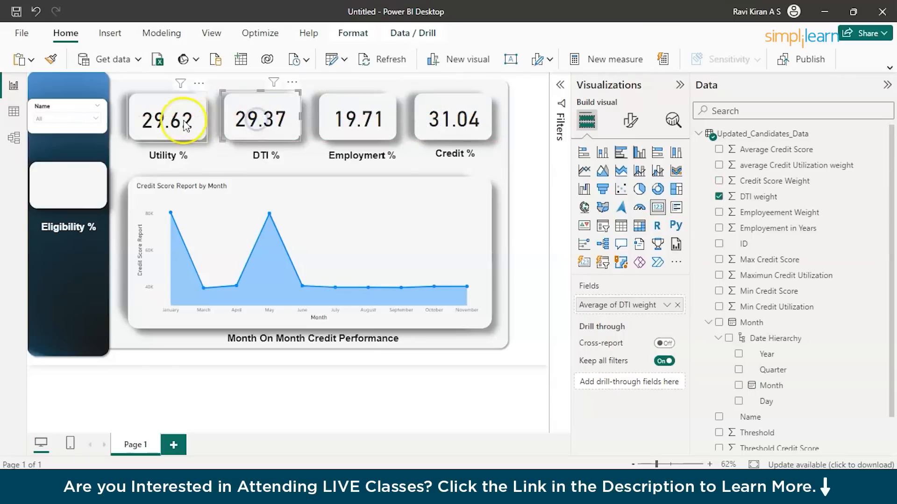
{"action": "left_click", "coordinate": [340, 114]}
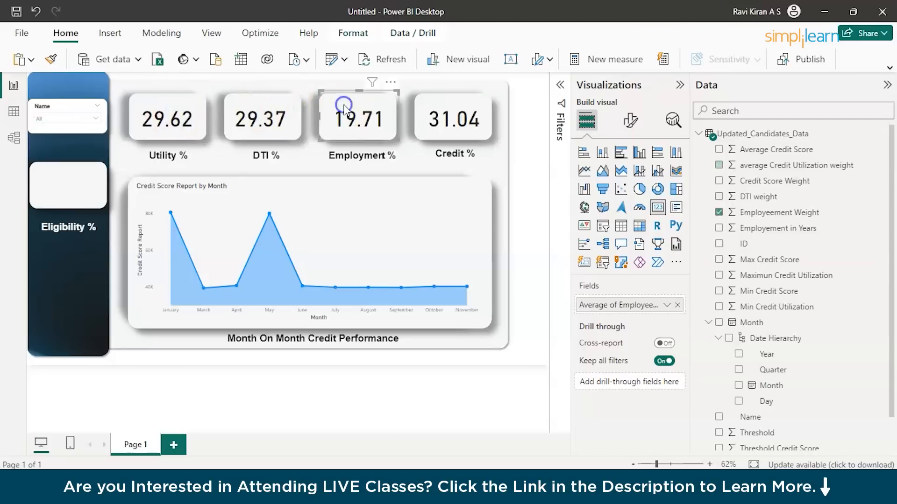
{"action": "left_click", "coordinate": [442, 119]}
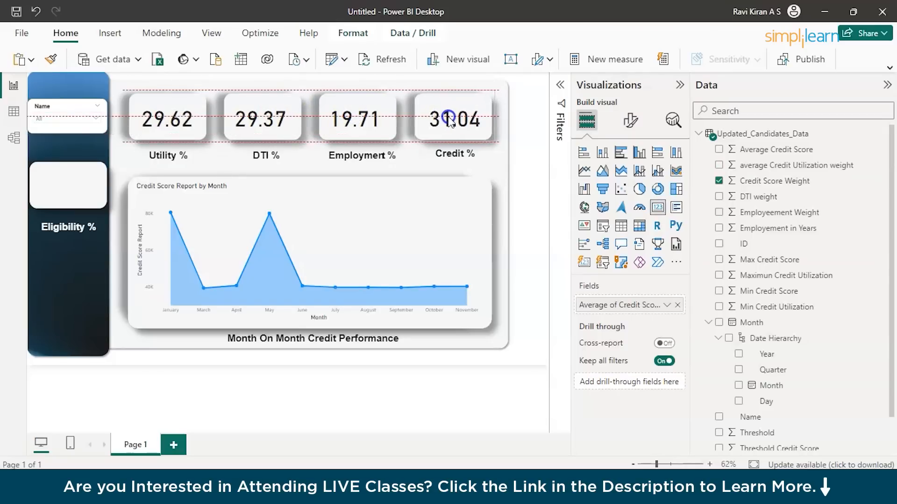
{"action": "left_click", "coordinate": [203, 421]}
{"action": "left_click", "coordinate": [680, 85]}
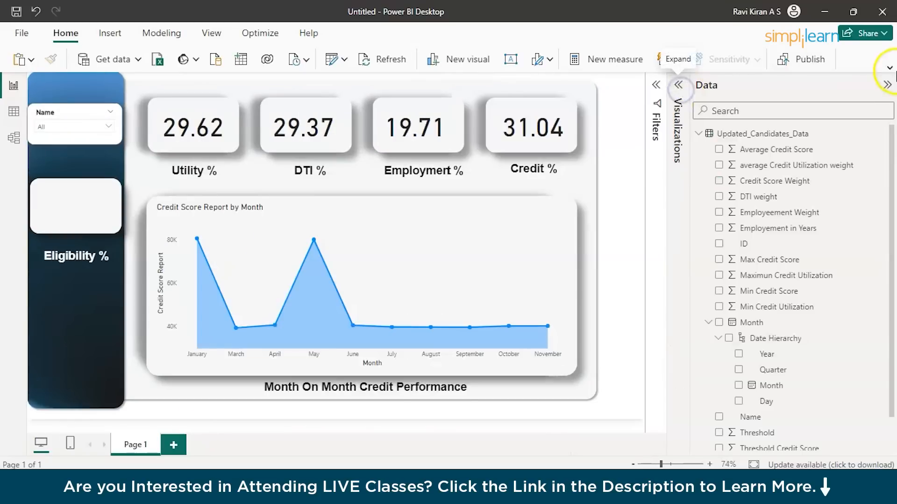
{"action": "left_click", "coordinate": [886, 88]}
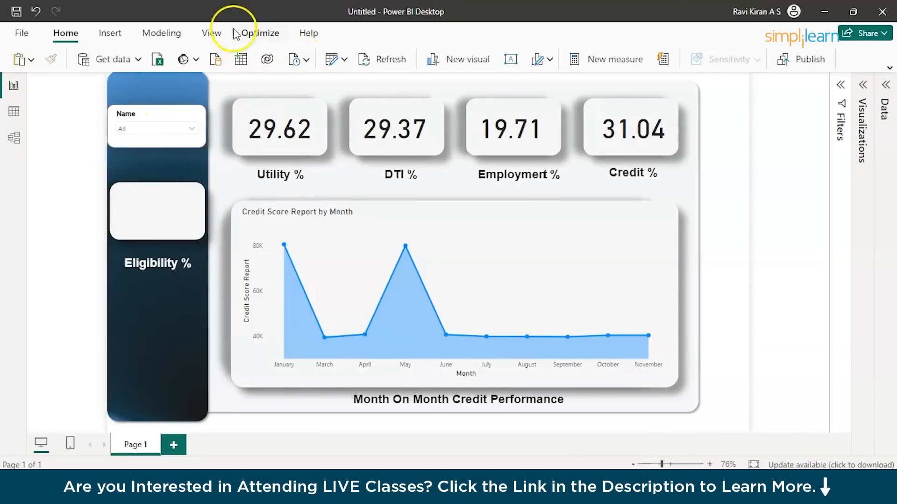
{"action": "left_click", "coordinate": [161, 34]}
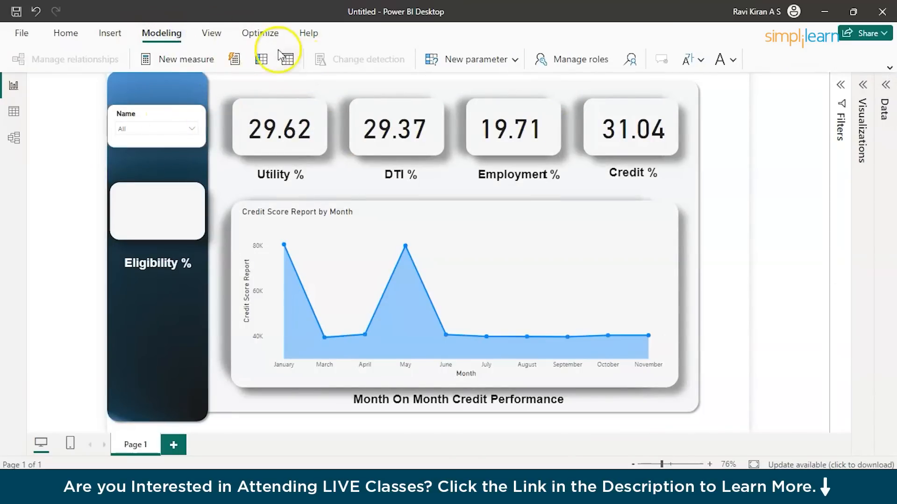
{"action": "left_click", "coordinate": [110, 34]}
{"action": "left_click", "coordinate": [158, 33]}
{"action": "left_click", "coordinate": [260, 58]}
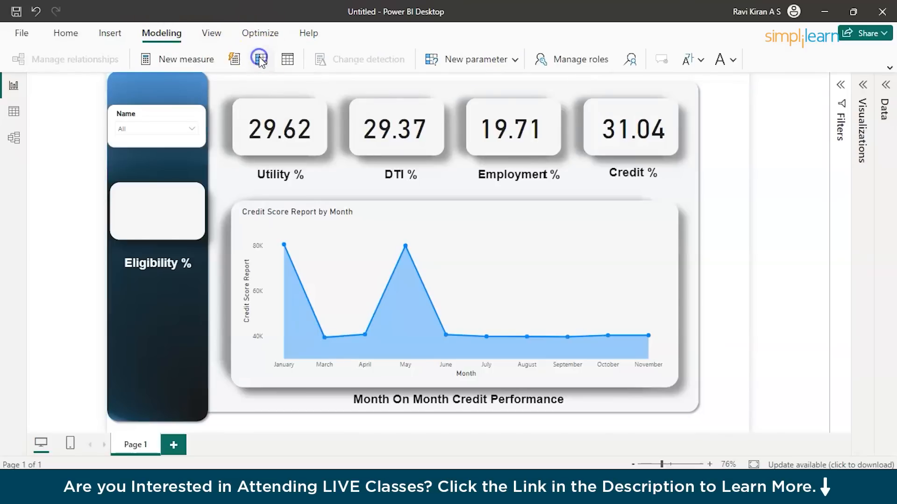
Add a calculated column Eligibility to the Updated_Candidates_Data table in table view, starting its formula with average Credit Utilization weight.
{"action": "left_click", "coordinate": [13, 111]}
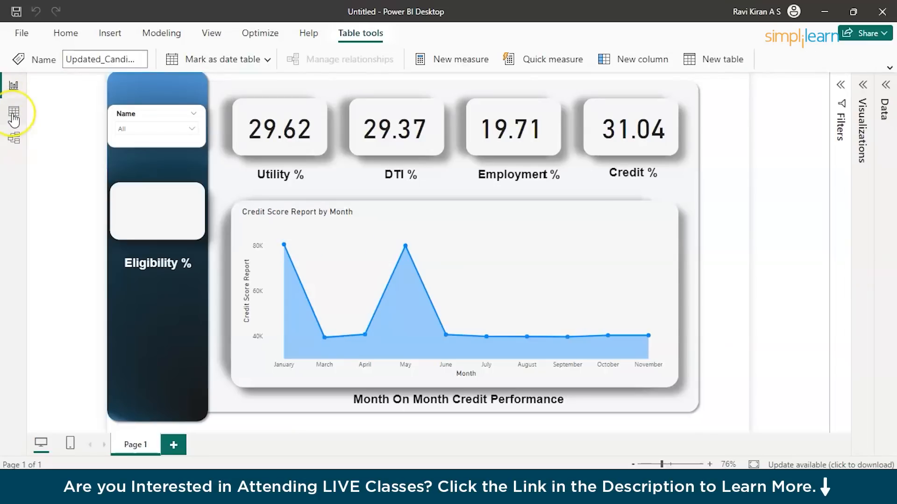
{"action": "left_click", "coordinate": [14, 118]}
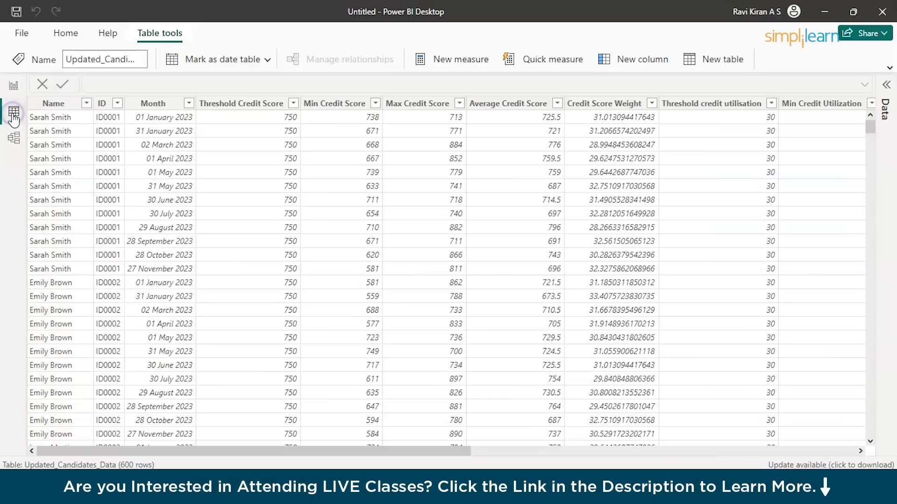
{"action": "left_click", "coordinate": [633, 59]}
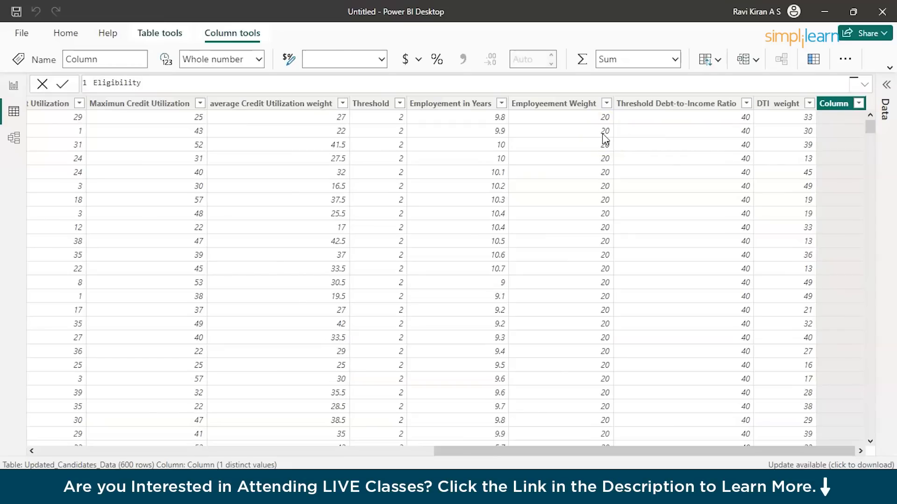
{"action": "type", "text": "up"}
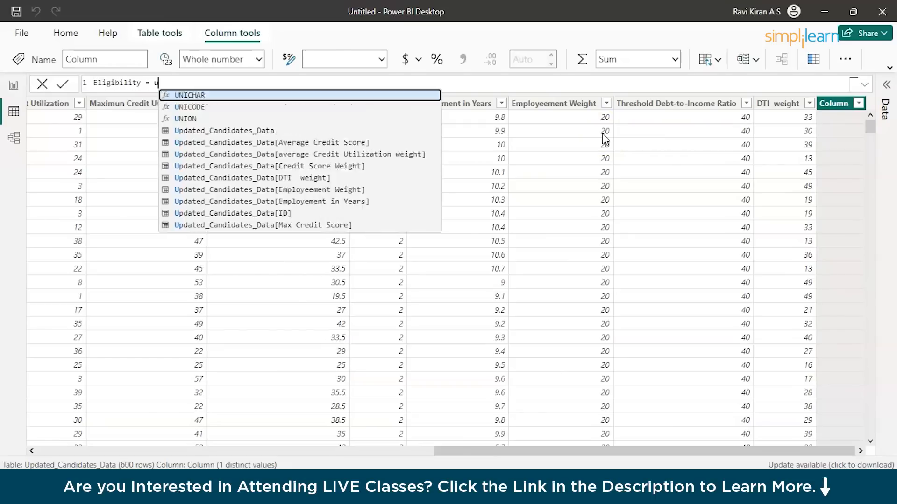
{"action": "key", "text": "Down"}
{"action": "key", "text": "Down"}
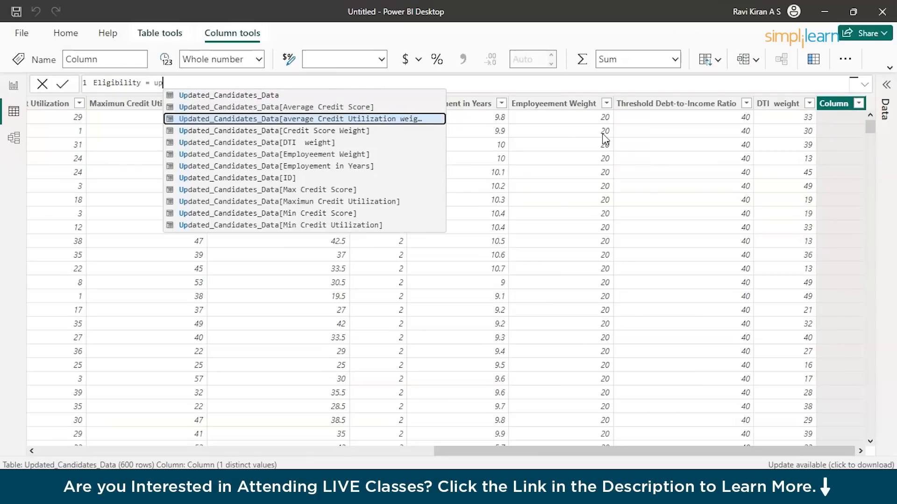
{"action": "key", "text": "Tab"}
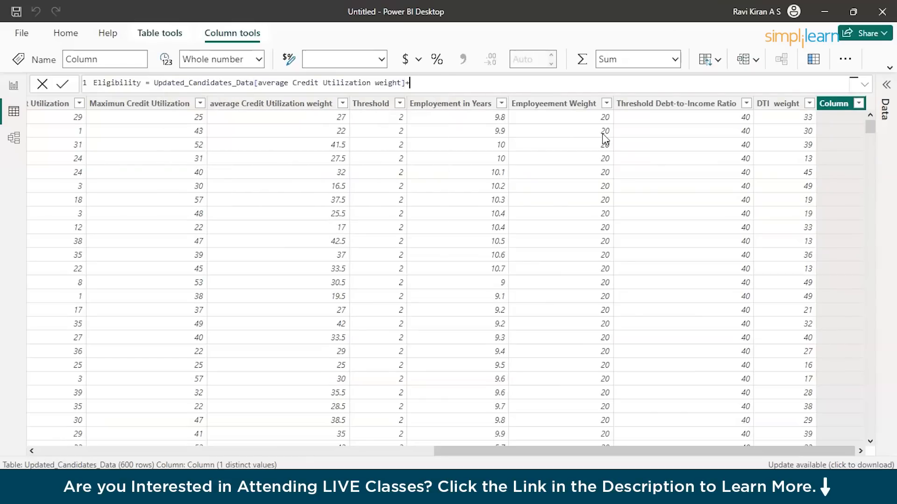
Add the Credit Score Weight column to the sum in the Eligibility formula.
{"action": "type", "text": "+up"}
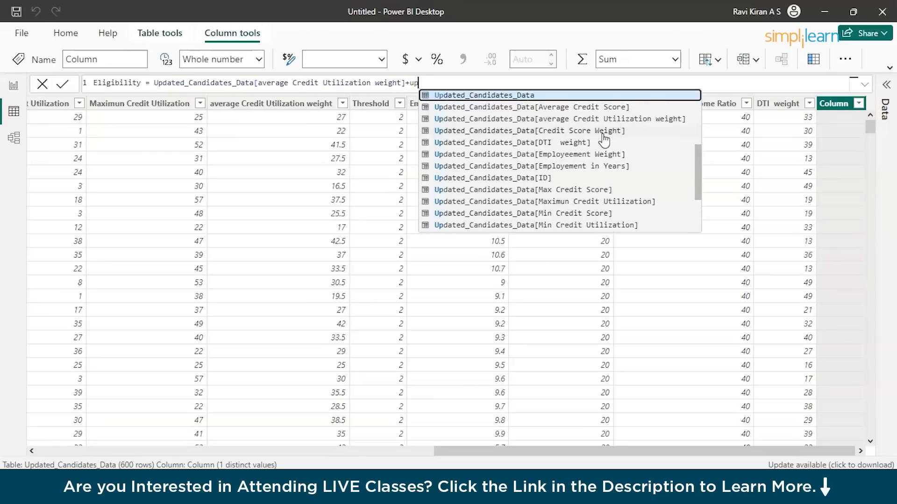
{"action": "key", "text": "Down"}
{"action": "key", "text": "Down"}
{"action": "key", "text": "Down"}
{"action": "key", "text": "Down"}
{"action": "key", "text": "Up"}
{"action": "key", "text": "Tab"}
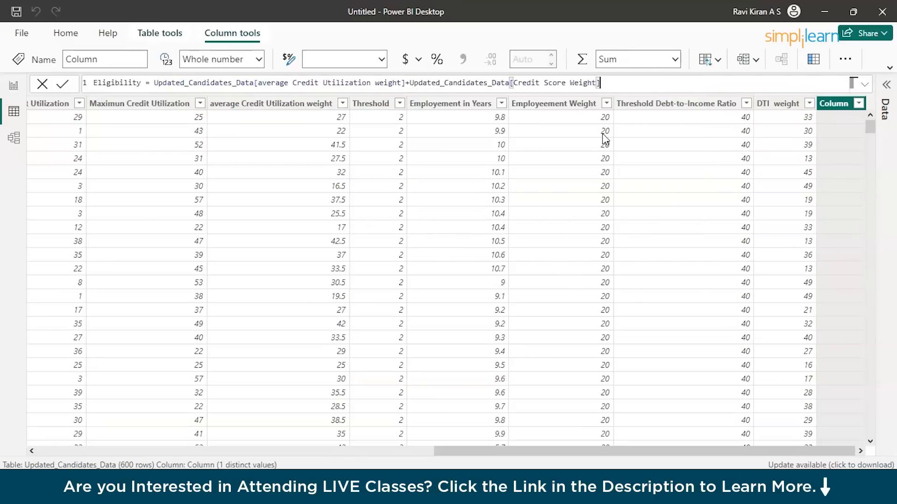
Add the DTI weight column to the sum in the Eligibility formula.
{"action": "type", "text": "+up"}
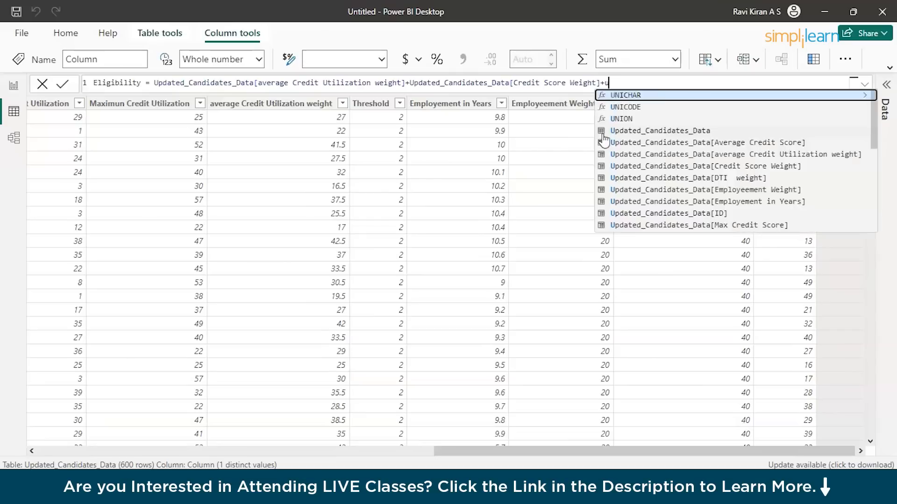
{"action": "key", "text": "Down"}
{"action": "key", "text": "Down"}
{"action": "key", "text": "Down"}
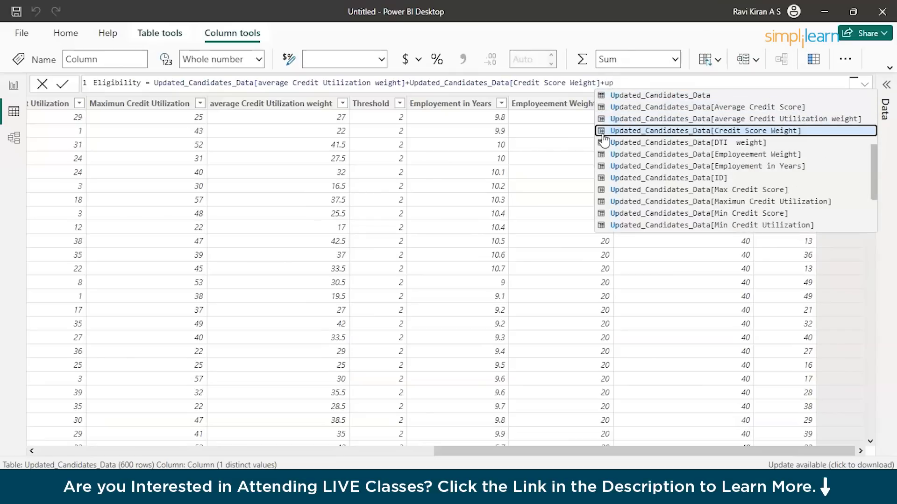
{"action": "key", "text": "Down"}
{"action": "key", "text": "Tab"}
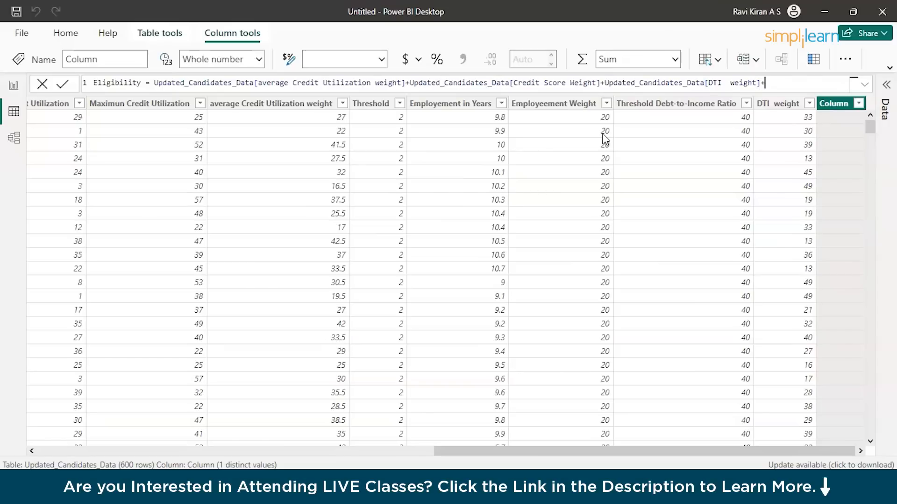
Add the Employeement Weight column as the last term of the Eligibility formula and commit the calculated column.
{"action": "type", "text": "+up"}
{"action": "key", "text": "Down"}
{"action": "key", "text": "Down"}
{"action": "key", "text": "Down"}
{"action": "key", "text": "Down"}
{"action": "key", "text": "Down"}
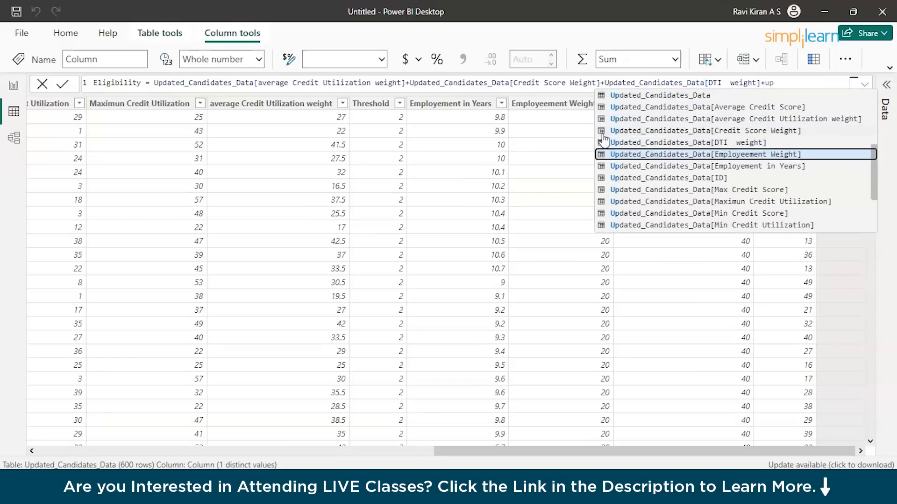
{"action": "key", "text": "Tab"}
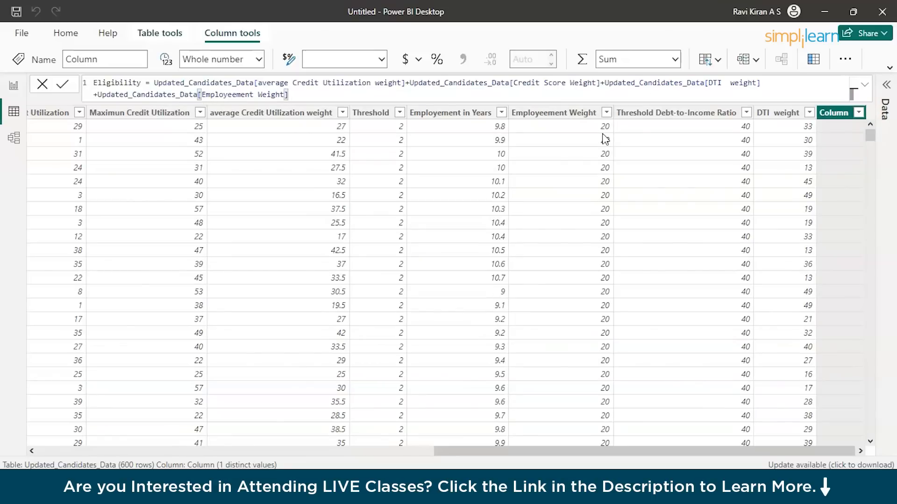
{"action": "key", "text": "Return"}
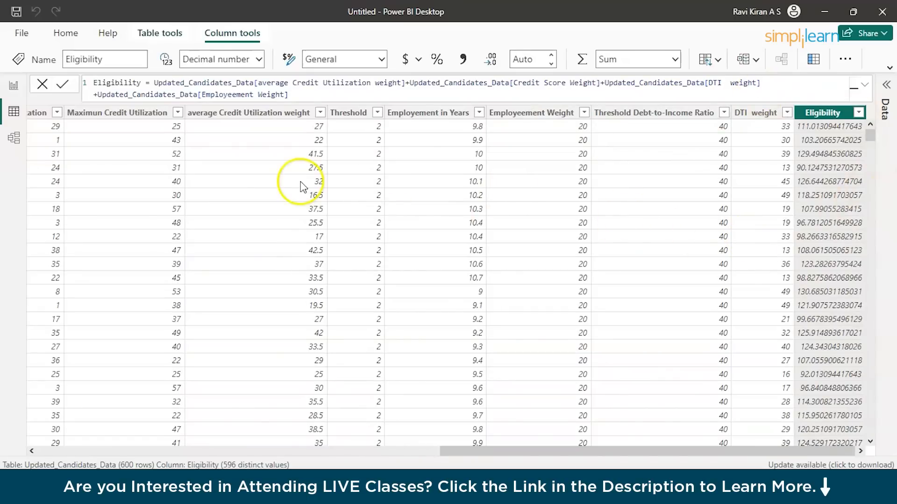
Return to the report and place a copy of the Utility % card over the Eligibility % box.
{"action": "left_click", "coordinate": [16, 88]}
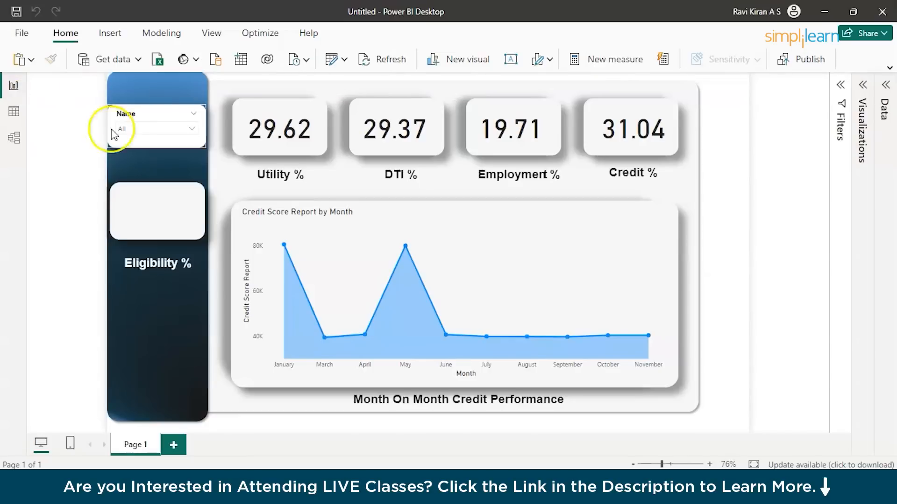
{"action": "left_click", "coordinate": [271, 129]}
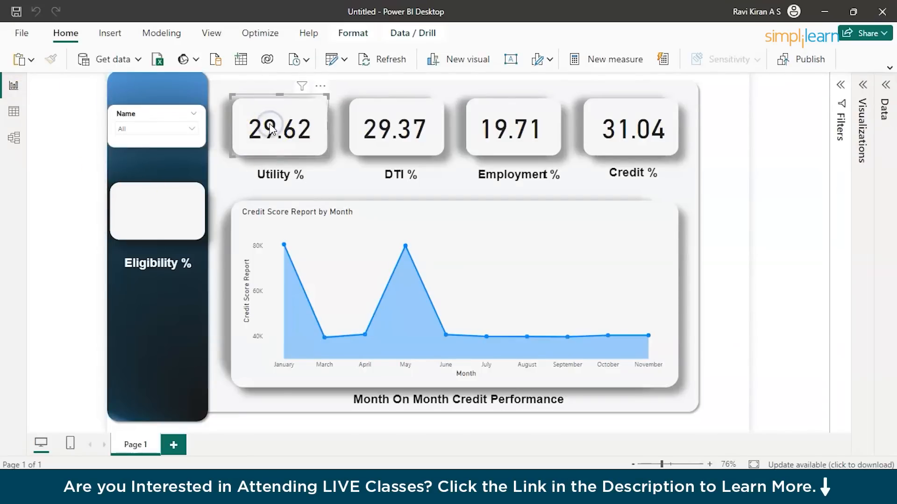
{"action": "left_click_drag", "start_coordinate": [271, 129], "coordinate": [155, 218]}
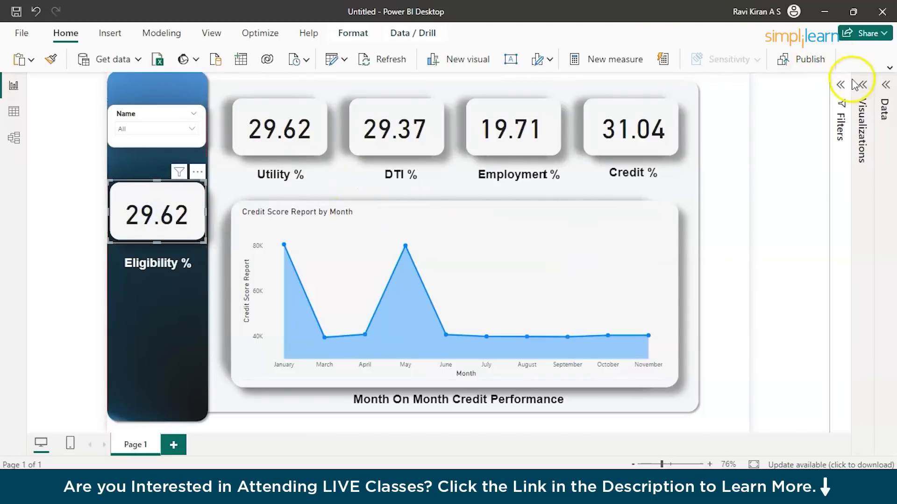
Replace the field of the copied card above the Eligibility % label with Eligibility, aggregated as Average.
{"action": "left_click", "coordinate": [886, 85]}
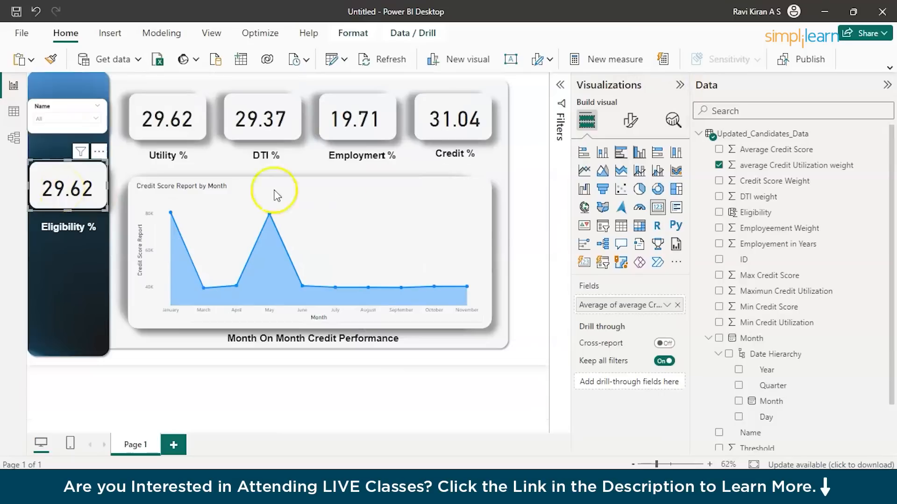
{"action": "scroll", "coordinate": [784, 389], "scroll_direction": "down", "scroll_amount": 1}
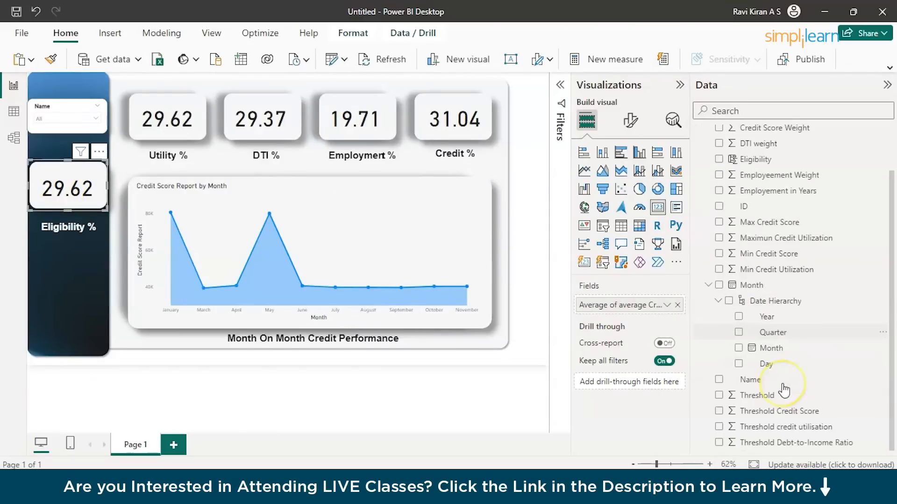
{"action": "scroll", "coordinate": [783, 374], "scroll_direction": "up", "scroll_amount": 1}
{"action": "left_click_drag", "start_coordinate": [765, 226], "coordinate": [631, 304]}
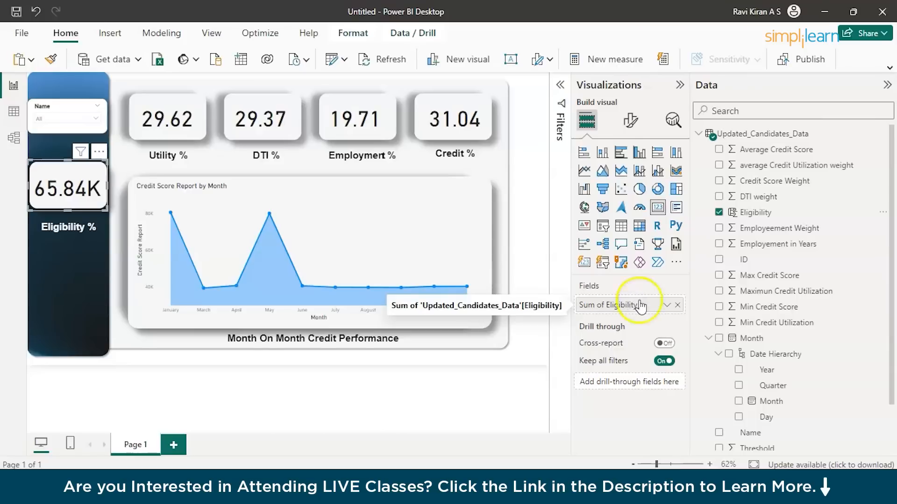
{"action": "left_click", "coordinate": [667, 305]}
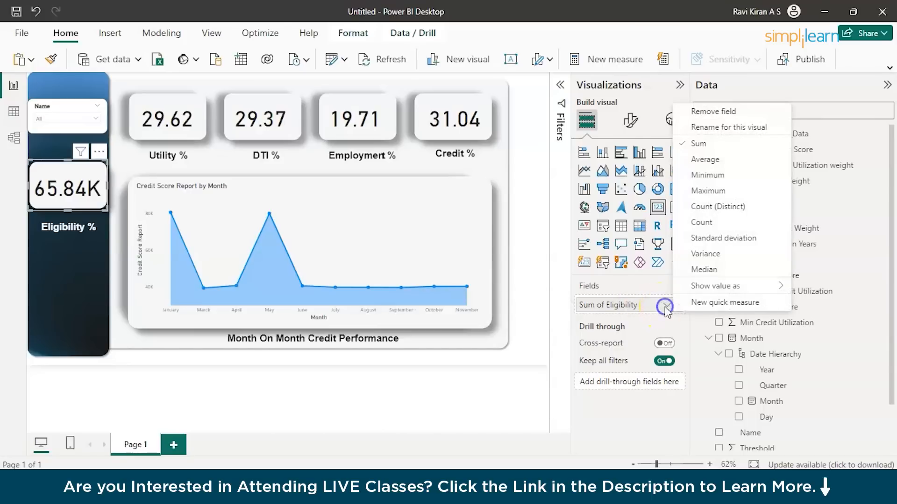
{"action": "left_click", "coordinate": [705, 159]}
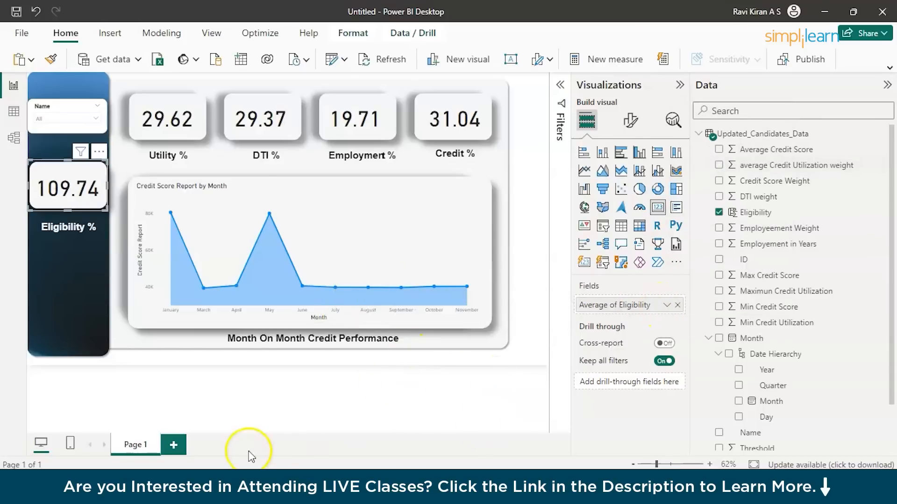
Deselect the Eligibility % card and collapse the Visualizations and Data panes to enlarge the report canvas.
{"action": "left_click", "coordinate": [140, 404]}
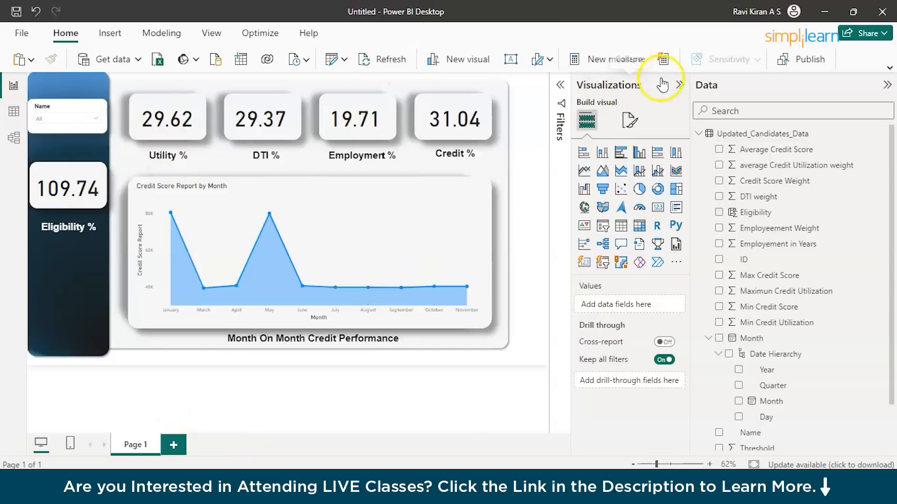
{"action": "left_click", "coordinate": [680, 84]}
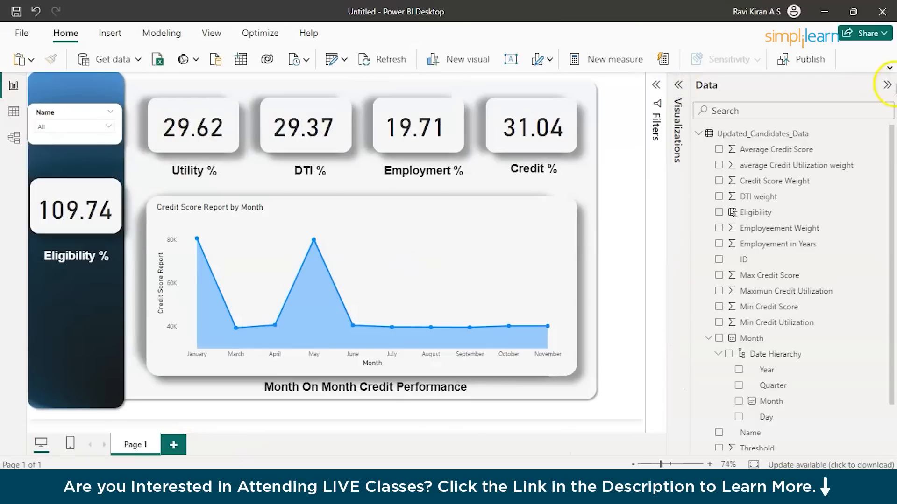
{"action": "left_click", "coordinate": [887, 85]}
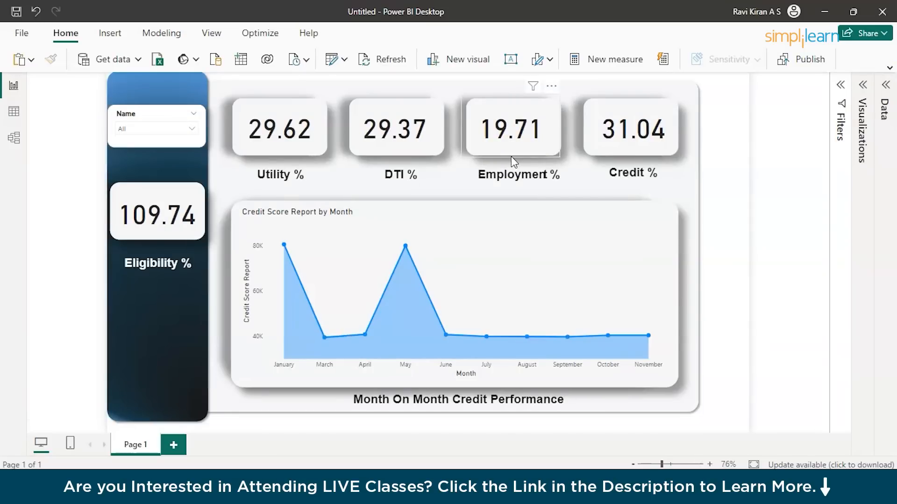
{"action": "left_click", "coordinate": [752, 231]}
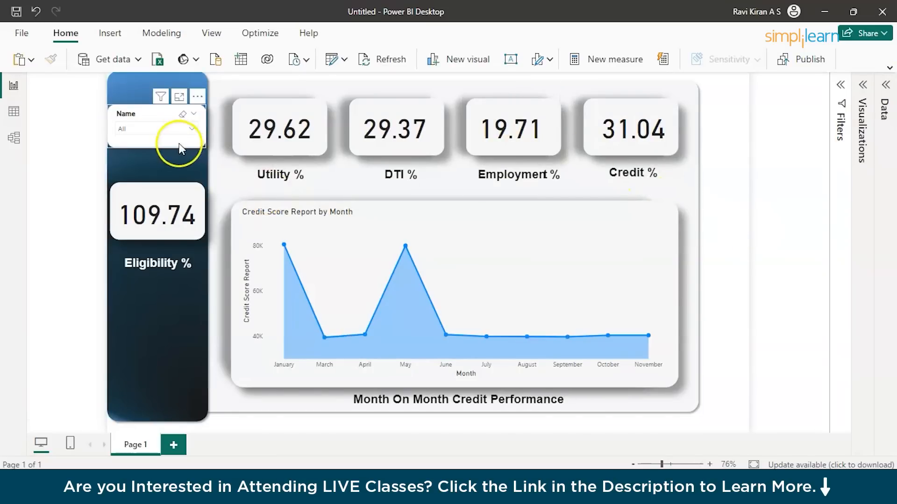
Filter the dashboard to the first candidate in the Name slicer and inspect the monthly credit score chart.
{"action": "left_click", "coordinate": [158, 131]}
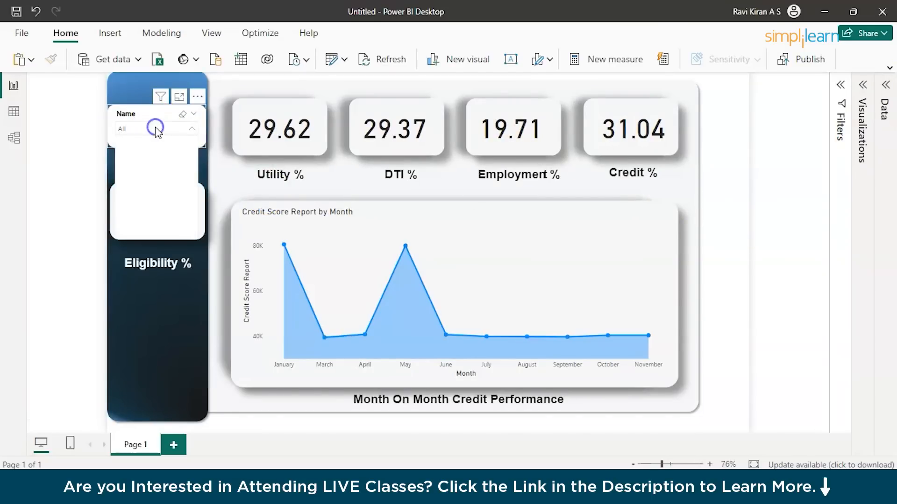
{"action": "left_click", "coordinate": [150, 144]}
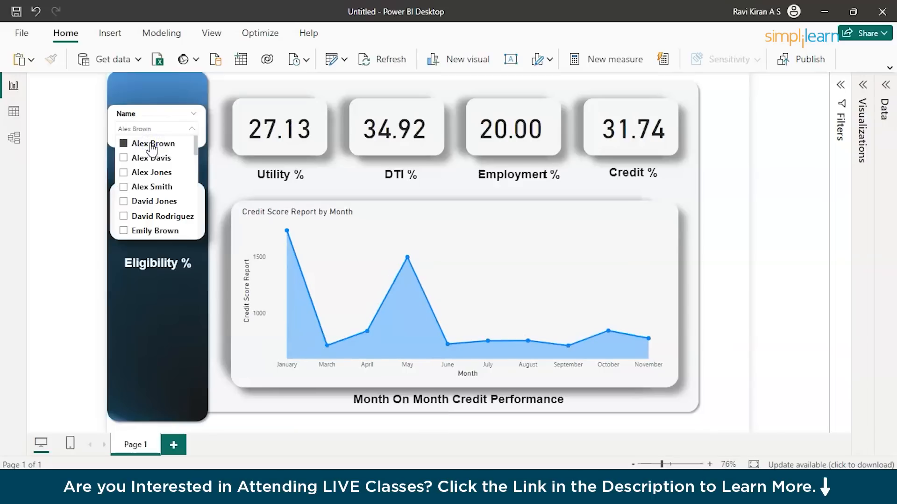
{"action": "left_click", "coordinate": [70, 270]}
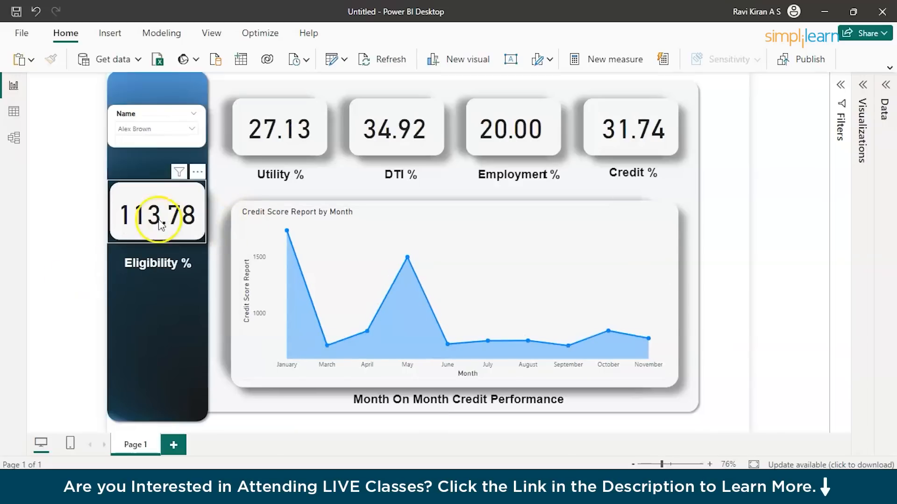
{"action": "mouse_move", "coordinate": [411, 327]}
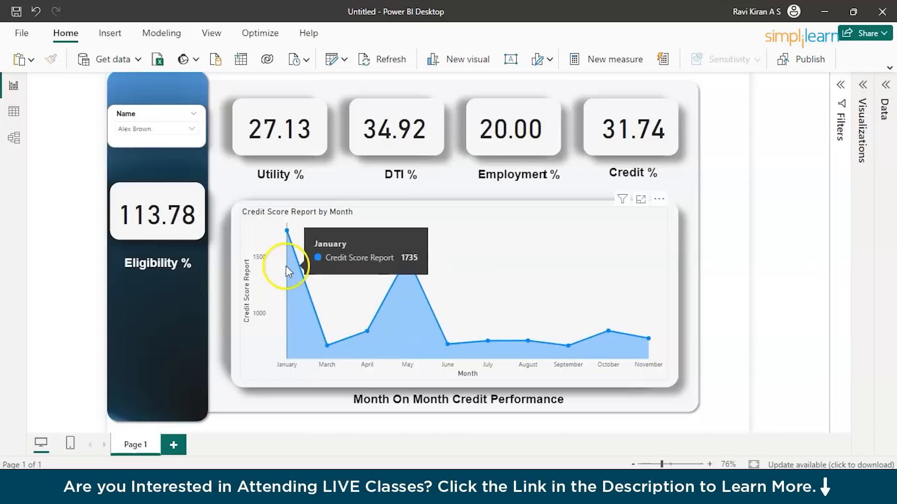
Switch the Name slicer to the second candidate in the list to check that person's eligibility.
{"action": "left_click", "coordinate": [134, 139]}
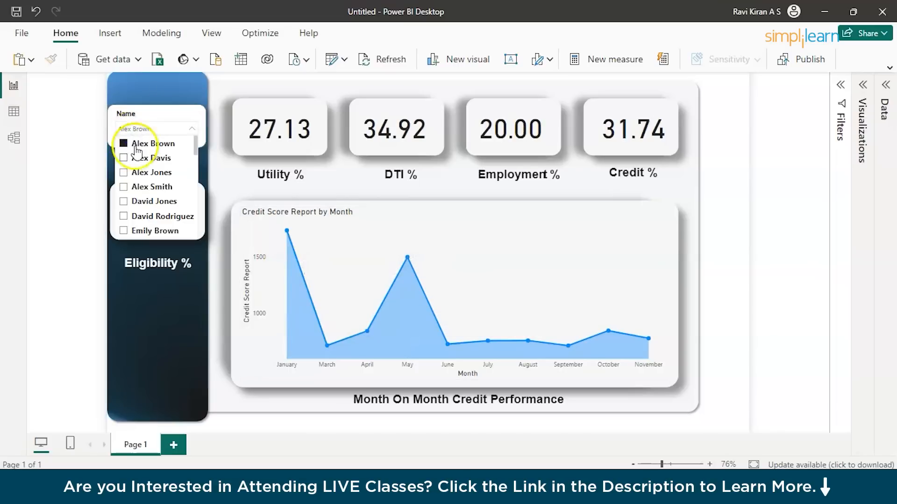
{"action": "left_click", "coordinate": [125, 158]}
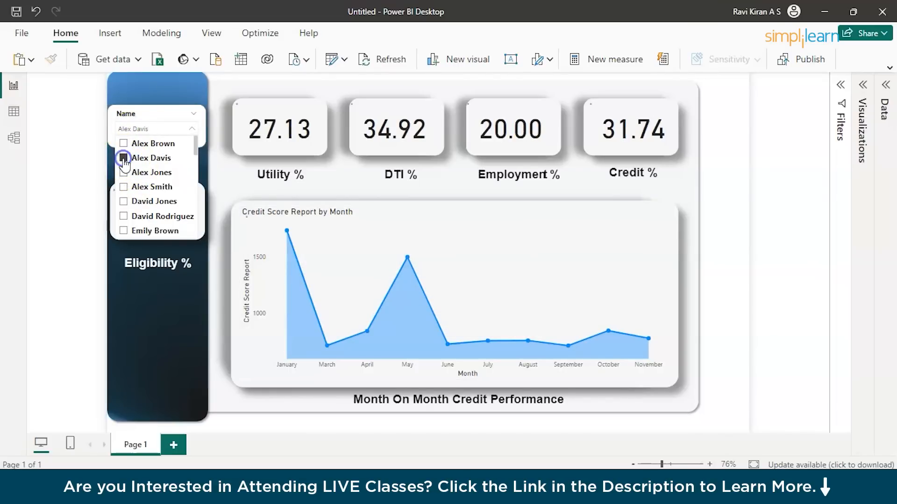
{"action": "left_click", "coordinate": [56, 229]}
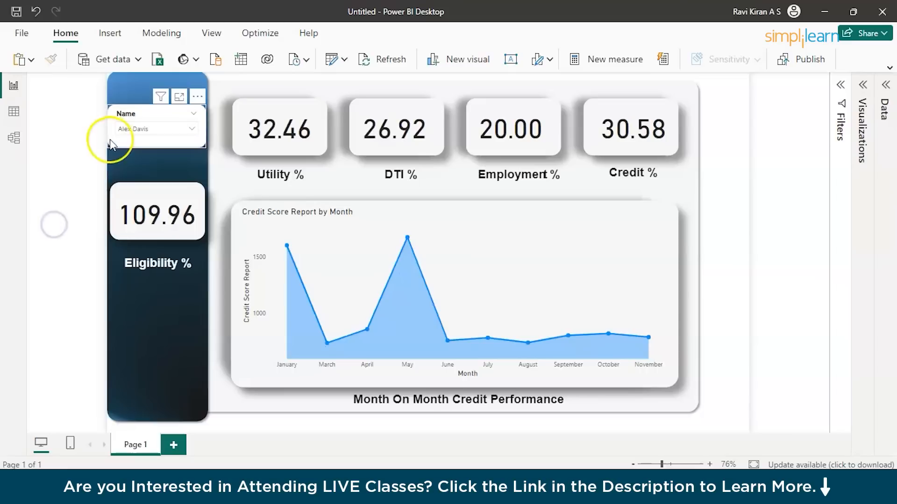
{"action": "left_click", "coordinate": [133, 132]}
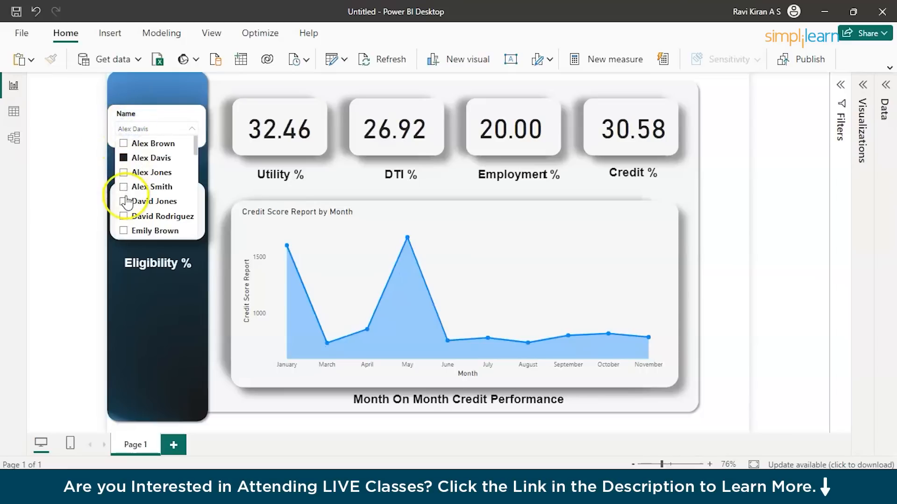
{"action": "right_click", "coordinate": [129, 217]}
{"action": "left_click", "coordinate": [60, 270]}
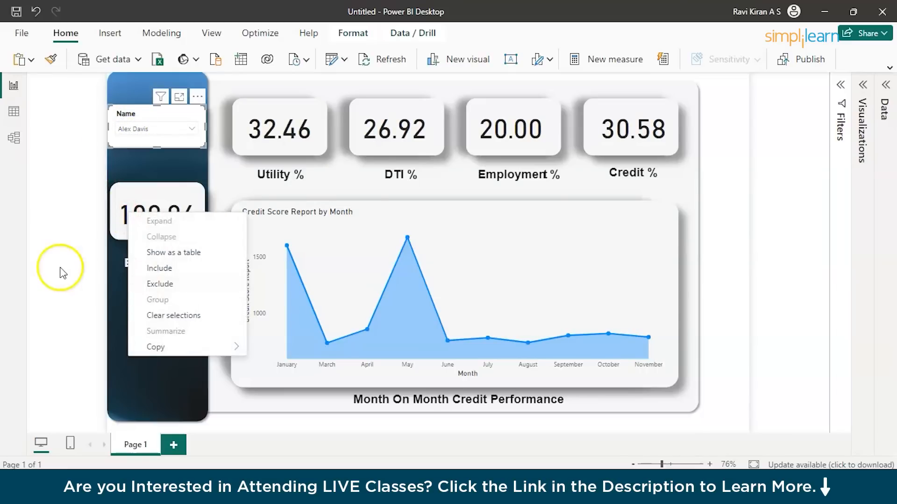
Switch the Name slicer to a candidate further down the list to compare the metric cards.
{"action": "left_click", "coordinate": [132, 129]}
{"action": "scroll", "coordinate": [154, 206], "scroll_direction": "down", "scroll_amount": 3}
{"action": "scroll", "coordinate": [155, 205], "scroll_direction": "down", "scroll_amount": 3}
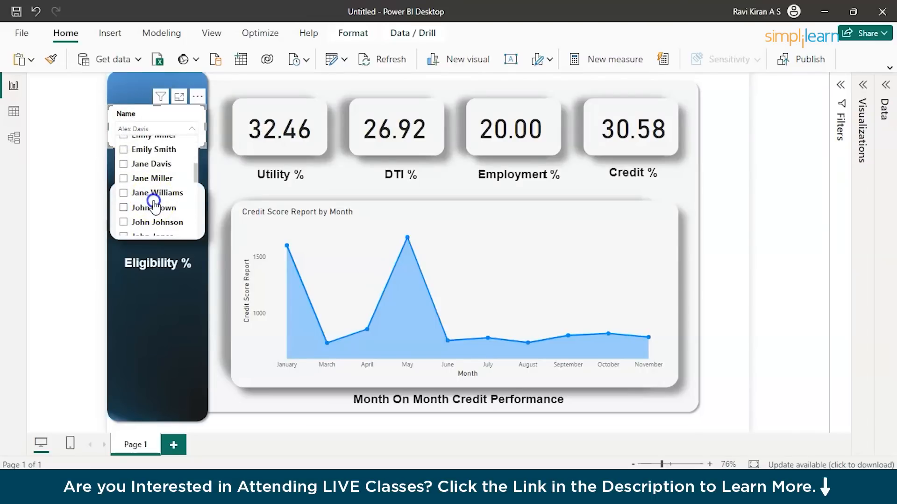
{"action": "left_click", "coordinate": [154, 205]}
{"action": "left_click", "coordinate": [60, 220]}
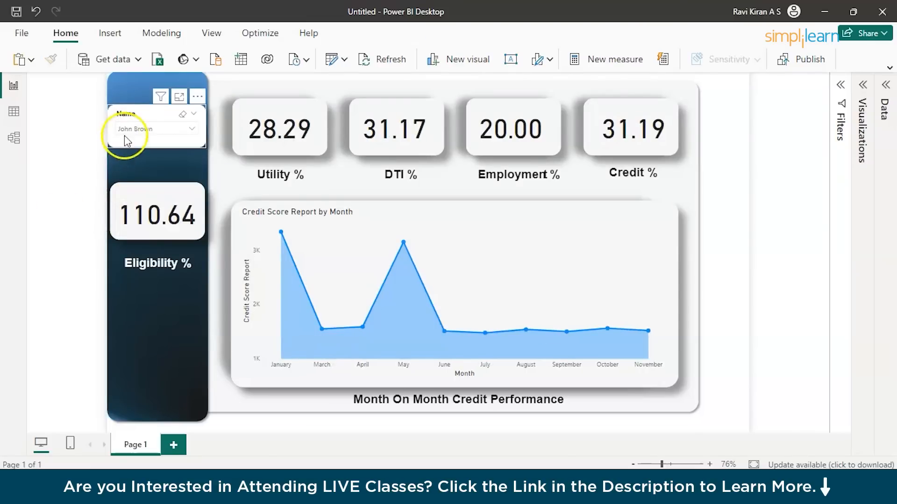
Filter the dashboard to another candidate lower in the Name slicer and inspect the June and April credit scores in the area chart.
{"action": "left_click", "coordinate": [132, 133]}
{"action": "scroll", "coordinate": [162, 217], "scroll_direction": "down", "scroll_amount": 3}
{"action": "left_click", "coordinate": [163, 218]}
{"action": "left_click", "coordinate": [72, 221]}
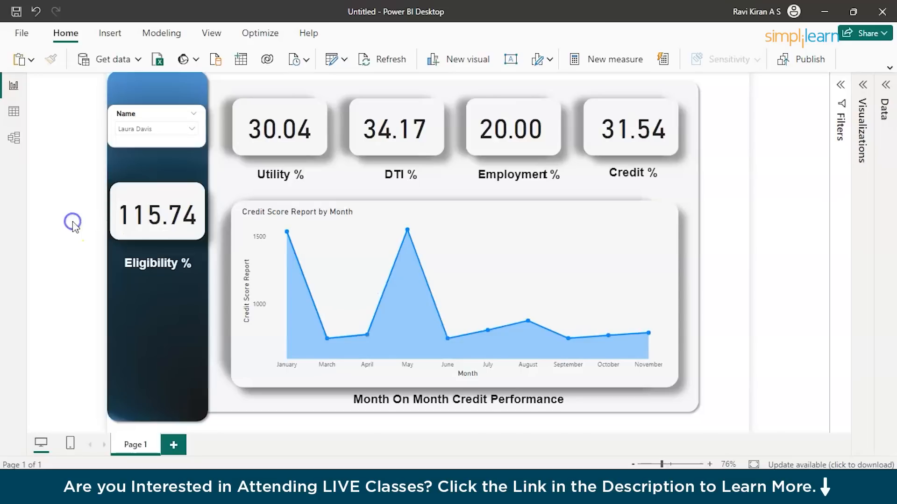
{"action": "mouse_move", "coordinate": [453, 273]}
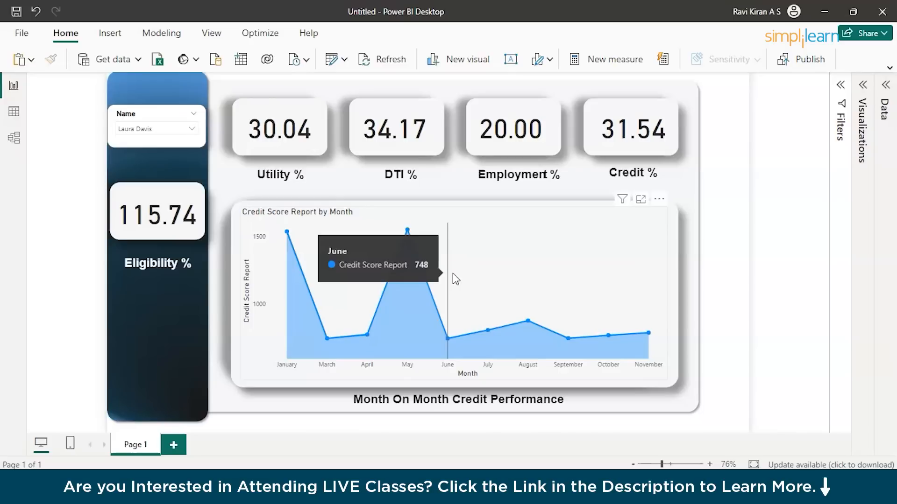
{"action": "mouse_move", "coordinate": [402, 293]}
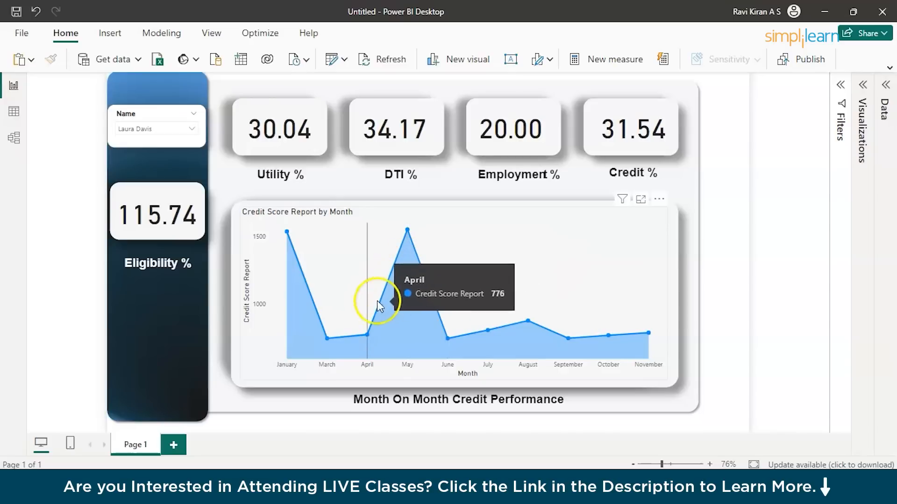